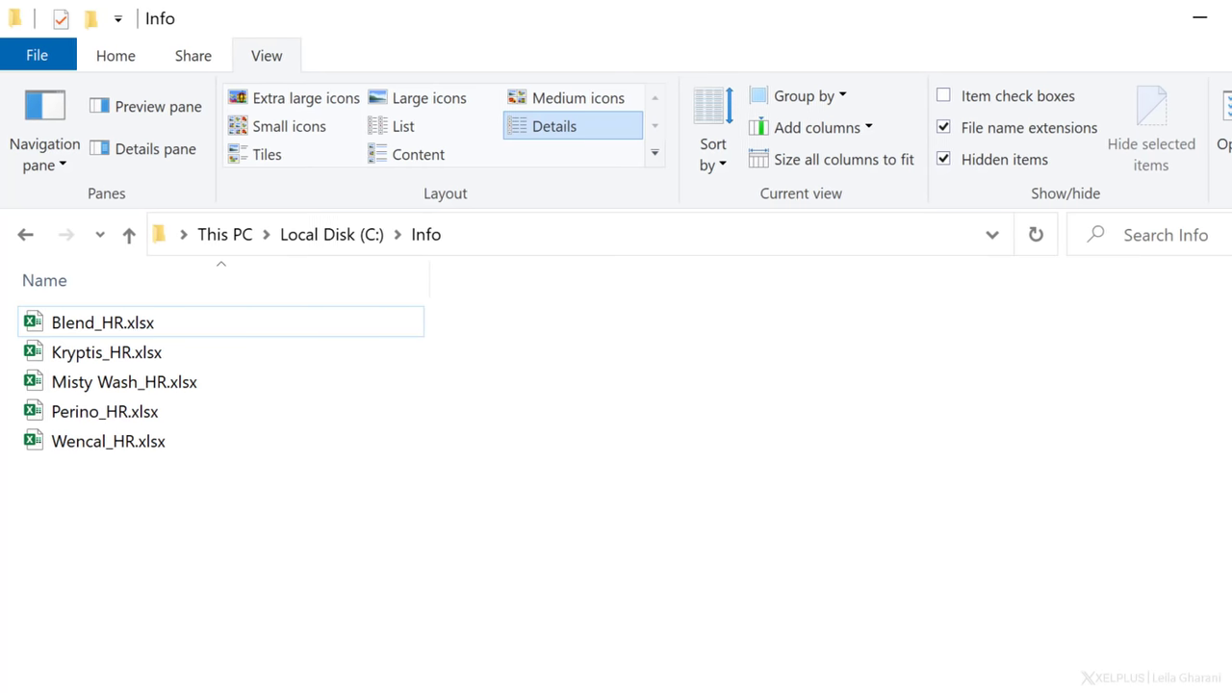
- Switch to the Blend_HR.xlsx workbook and scroll through its salary table
{"action": "key", "text": "super+Down"}
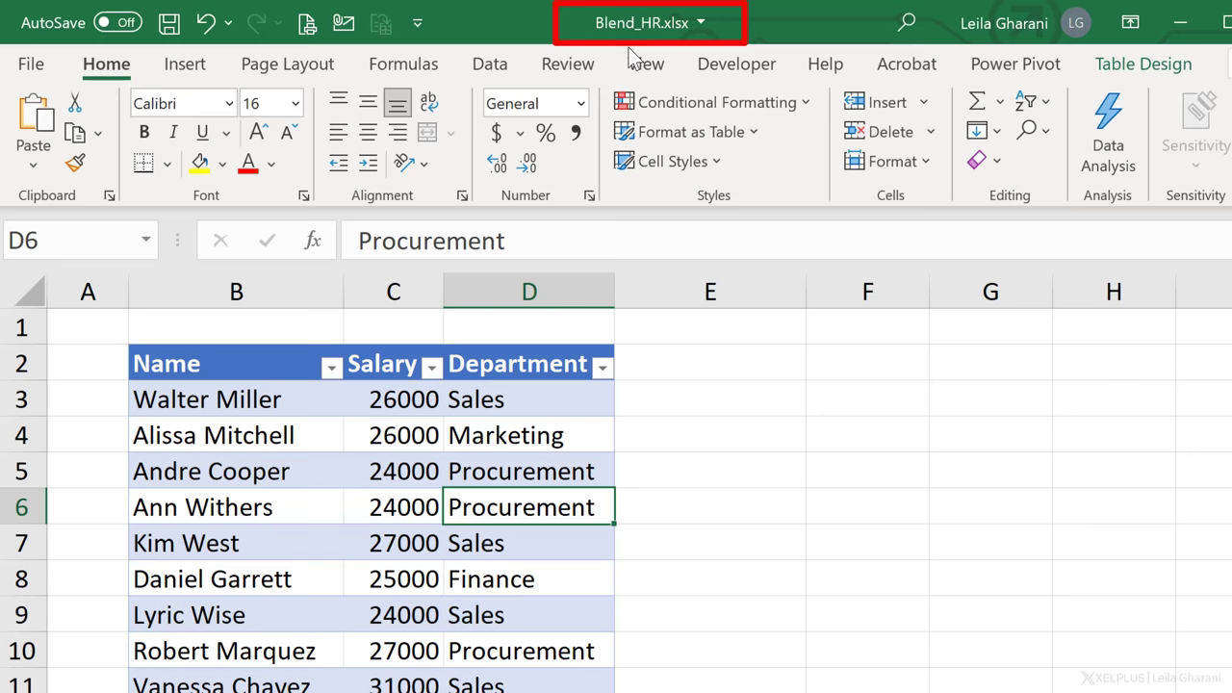
{"action": "scroll", "coordinate": [414, 576], "scroll_direction": "down", "scroll_amount": 1}
{"action": "scroll", "coordinate": [414, 573], "scroll_direction": "down", "scroll_amount": 5}
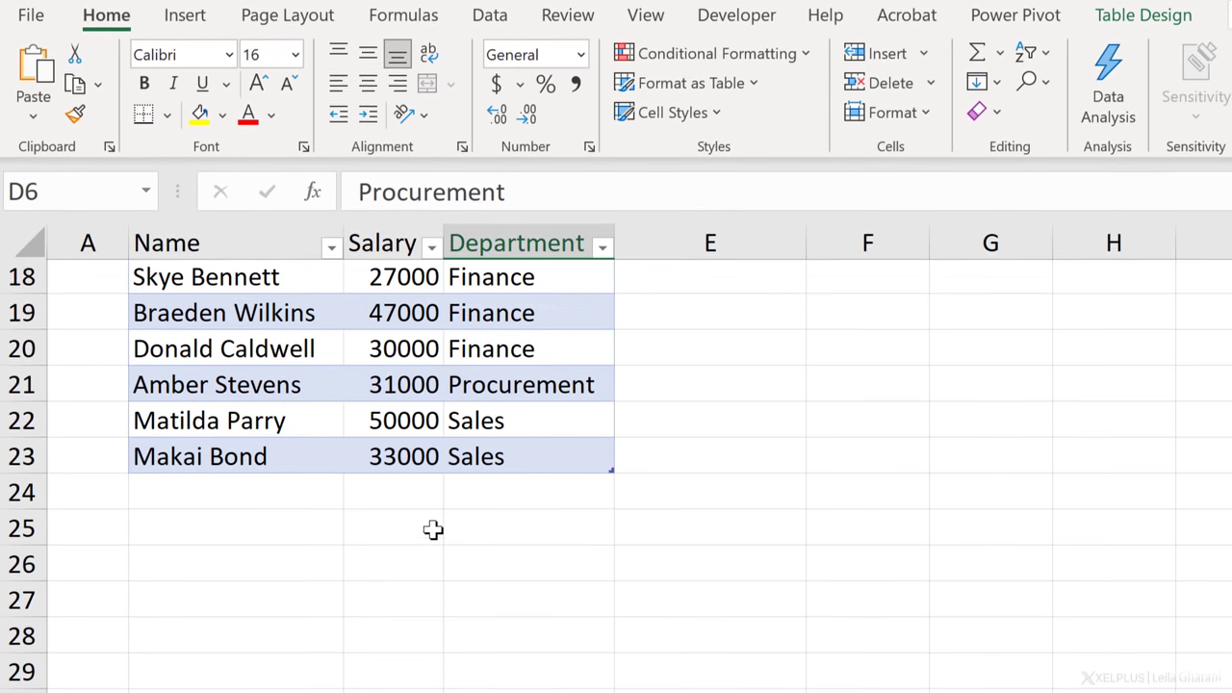
{"action": "scroll", "coordinate": [414, 576], "scroll_direction": "up", "scroll_amount": 6}
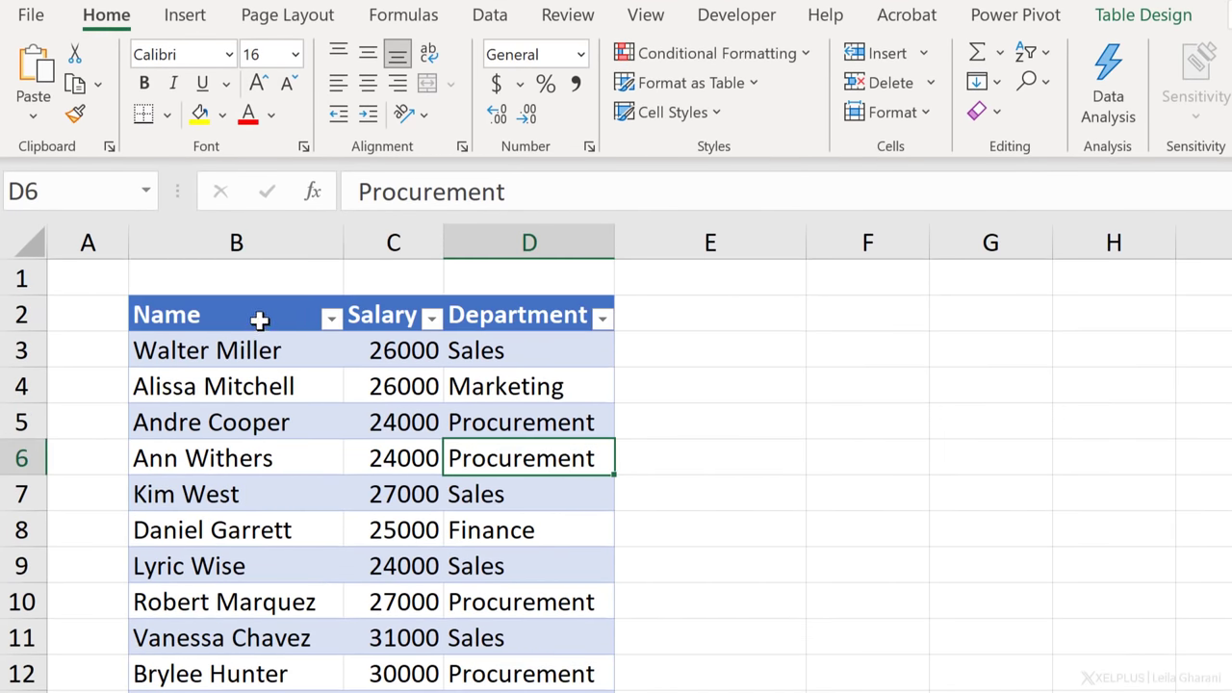
- Check the Name, Salary and Department headers and confirm the table is named TSalary
{"action": "left_click", "coordinate": [260, 321]}
{"action": "left_click", "coordinate": [374, 311]}
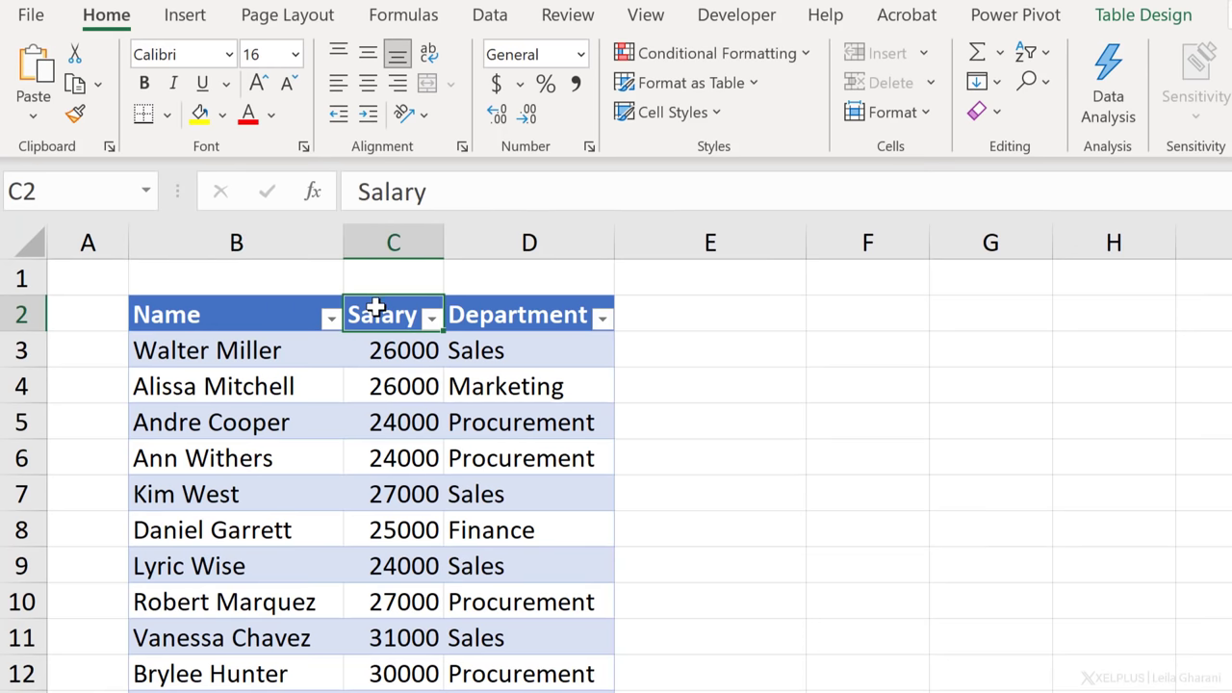
{"action": "left_click", "coordinate": [486, 317]}
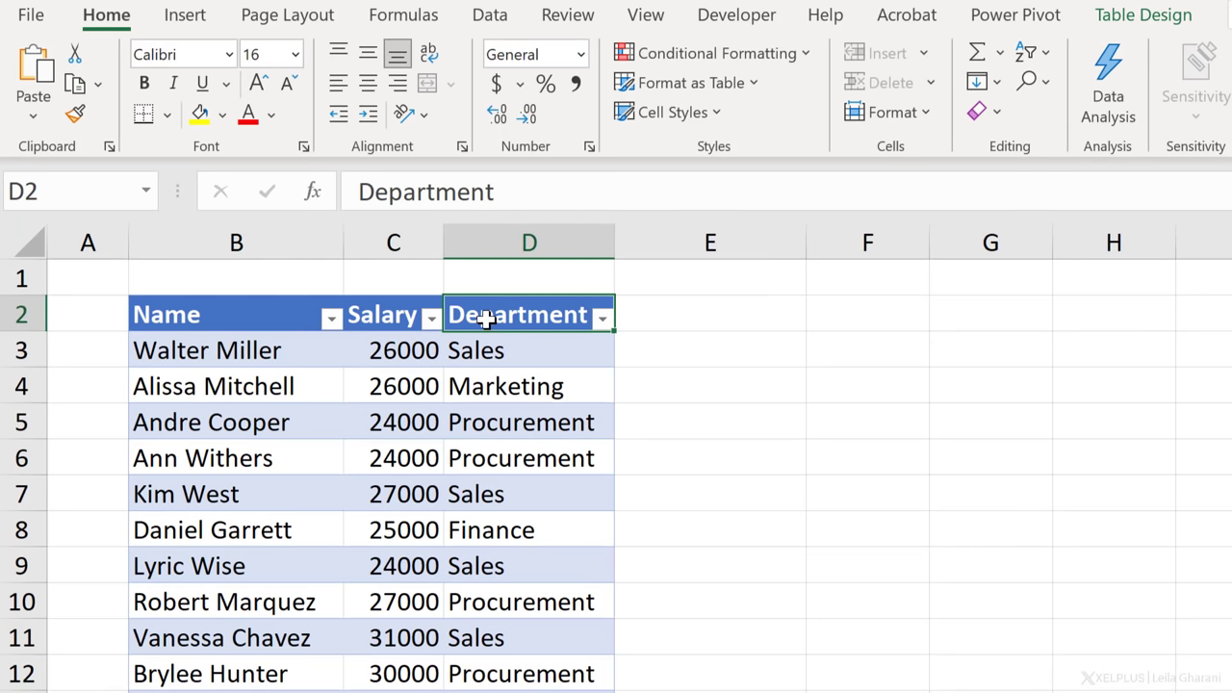
{"action": "left_click", "coordinate": [484, 385]}
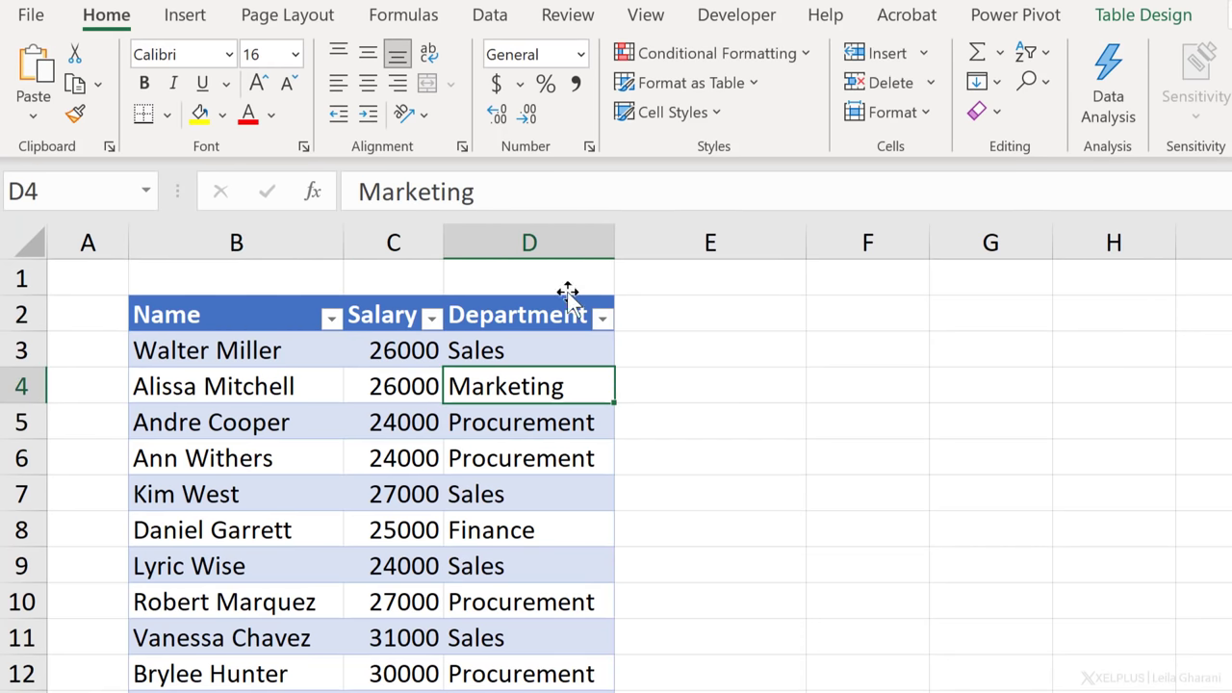
{"action": "left_click", "coordinate": [1109, 24]}
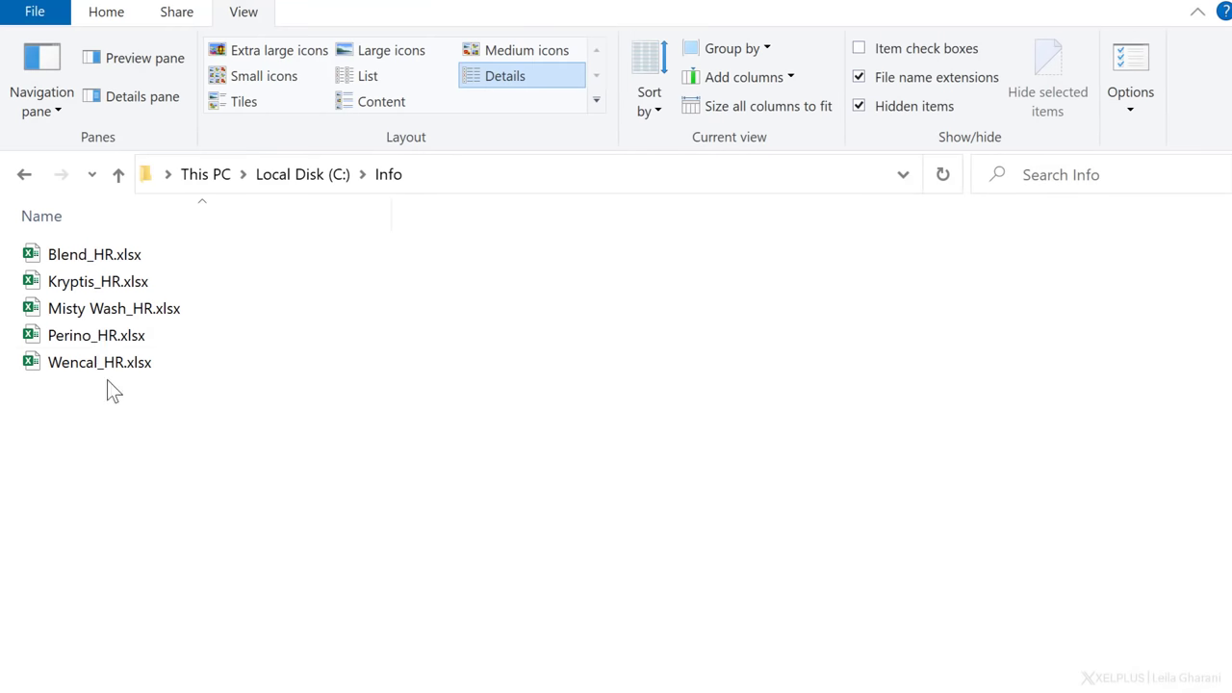
- Preview Kryptis_HR, Misty Wash_HR and Perino_HR in File Explorer's preview pane, ending on Perino's Spanish headers
{"action": "left_click", "coordinate": [91, 280]}
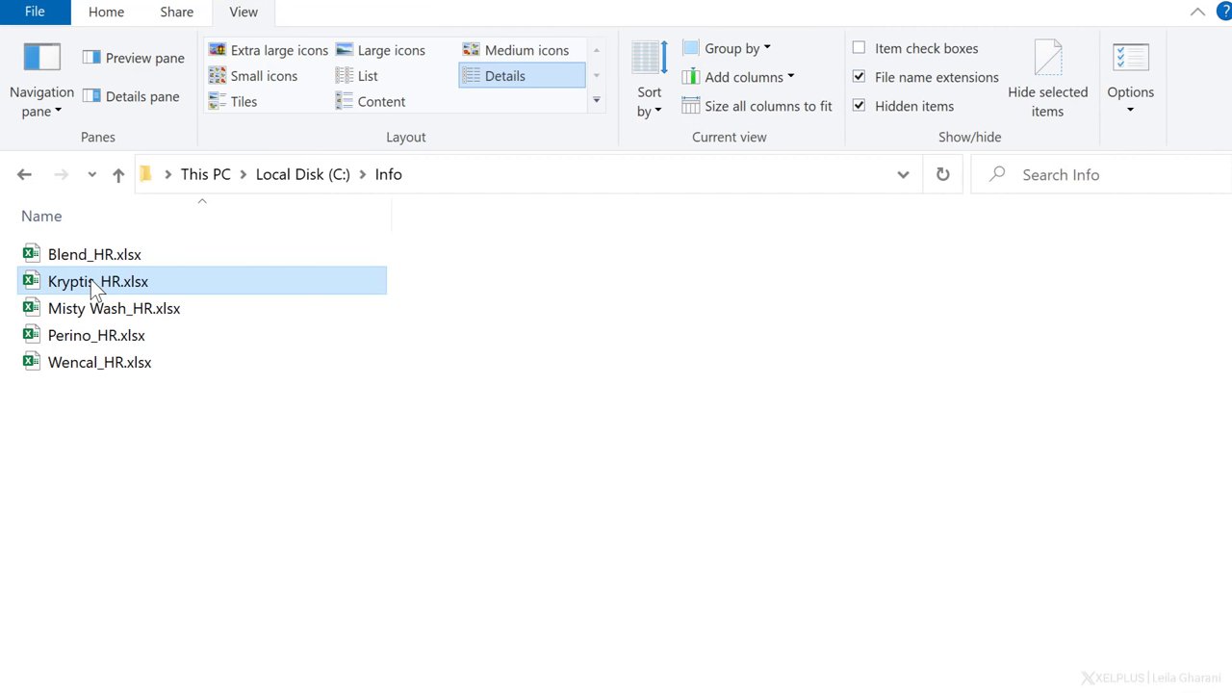
{"action": "left_click", "coordinate": [112, 57]}
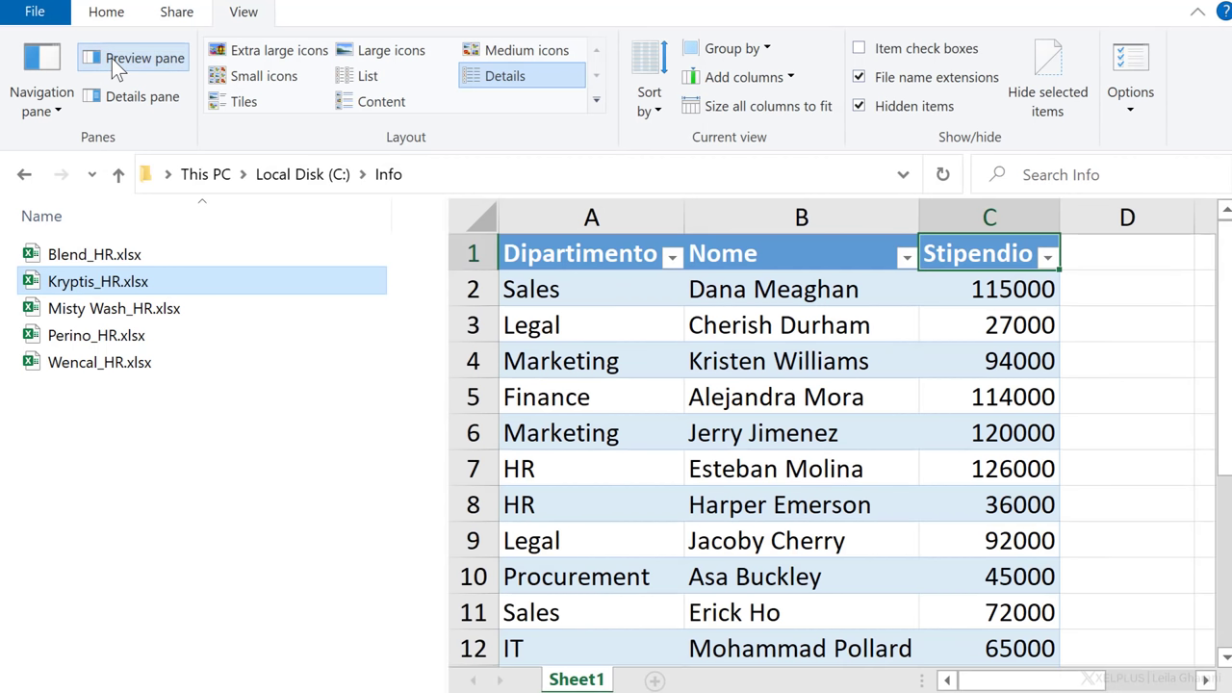
{"action": "left_click", "coordinate": [775, 366]}
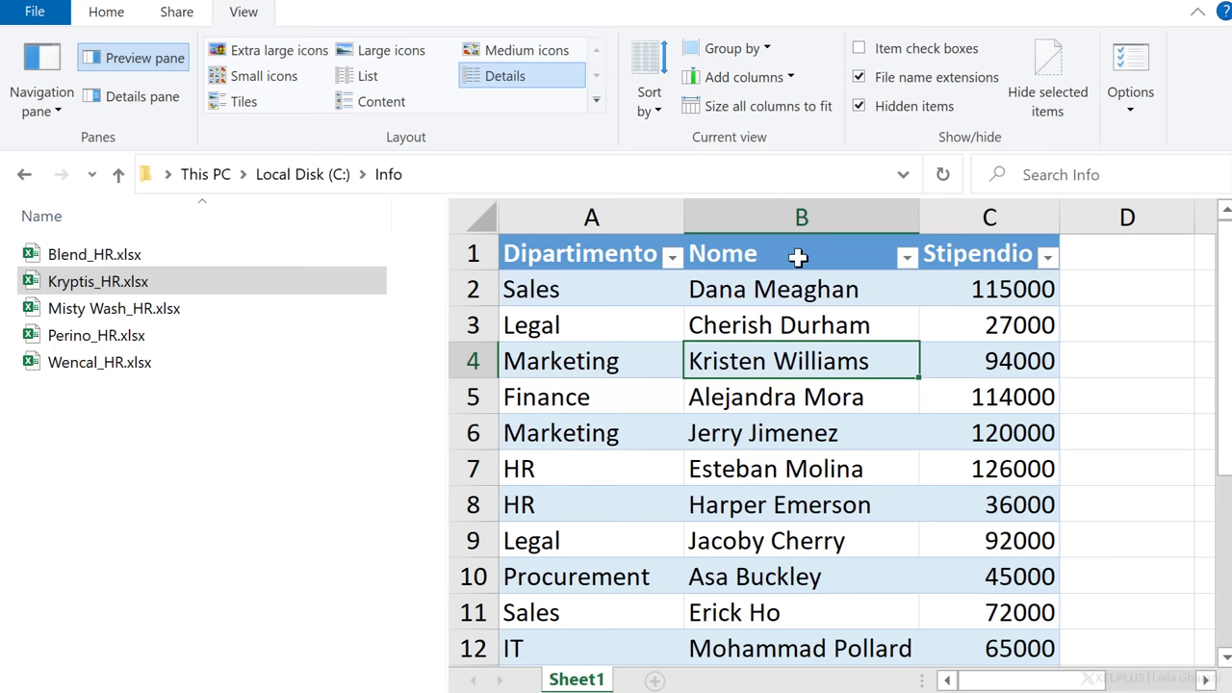
{"action": "left_click", "coordinate": [129, 308]}
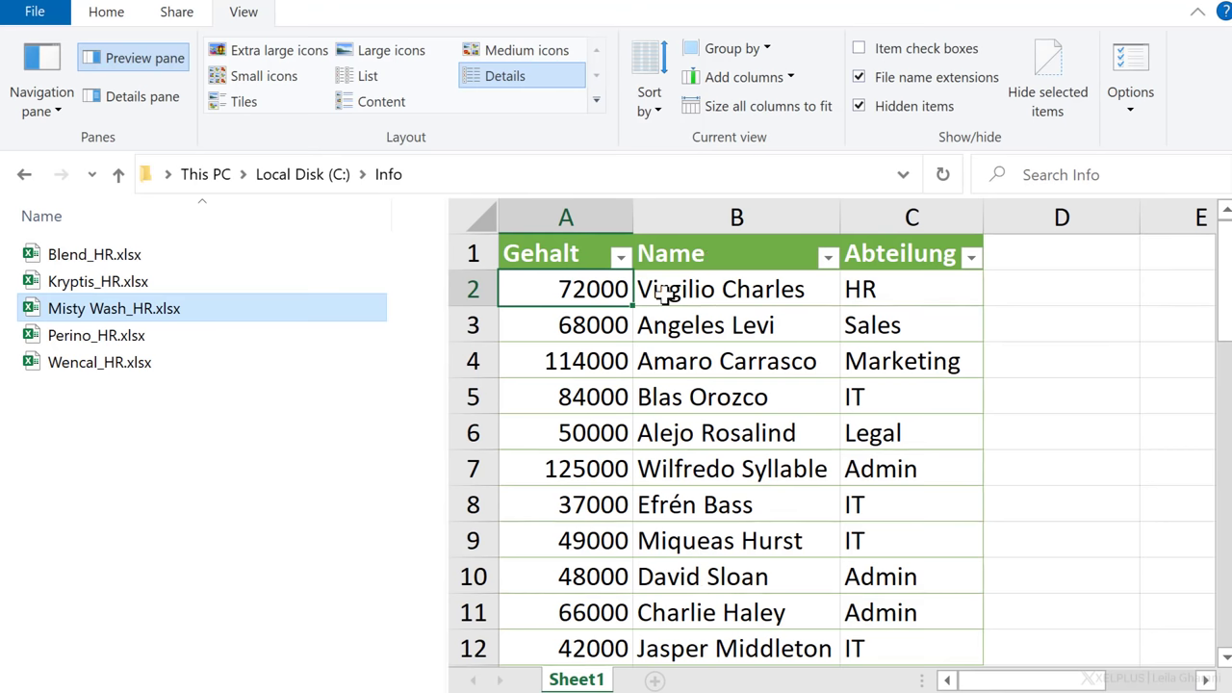
{"action": "left_click", "coordinate": [143, 337]}
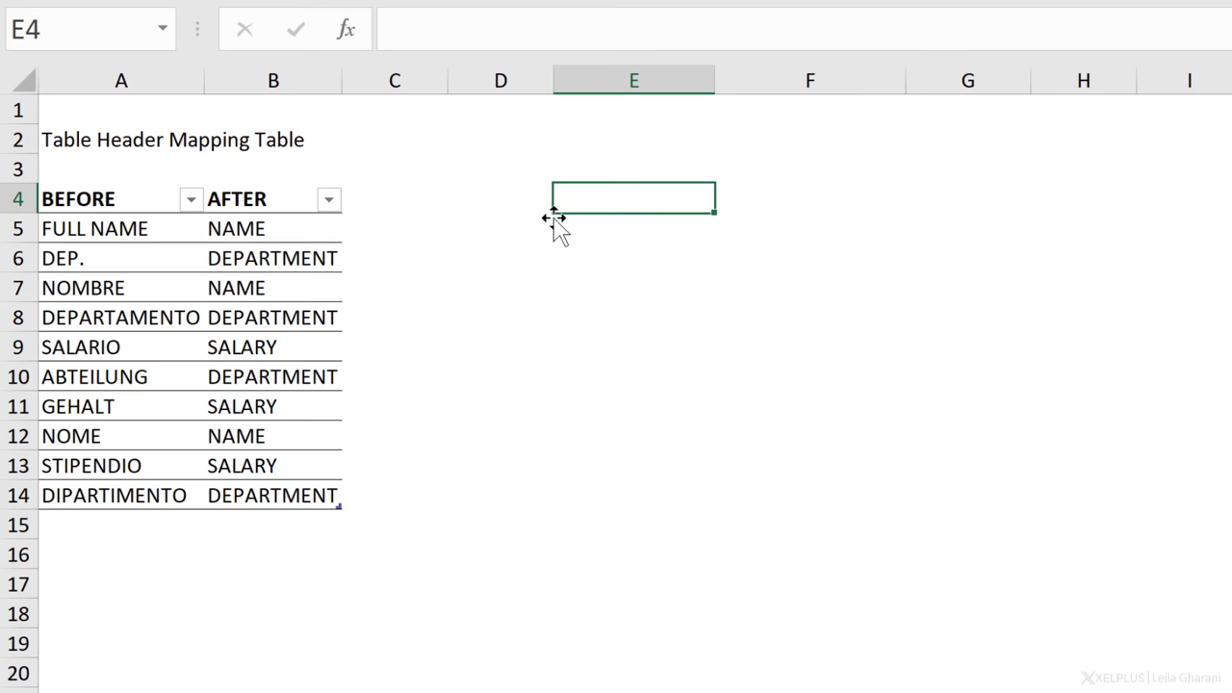
- Review the BEFORE header variants in A5:A14 and their AFTER names NAME, DEPARTMENT and SALARY
{"action": "left_click", "coordinate": [157, 290]}
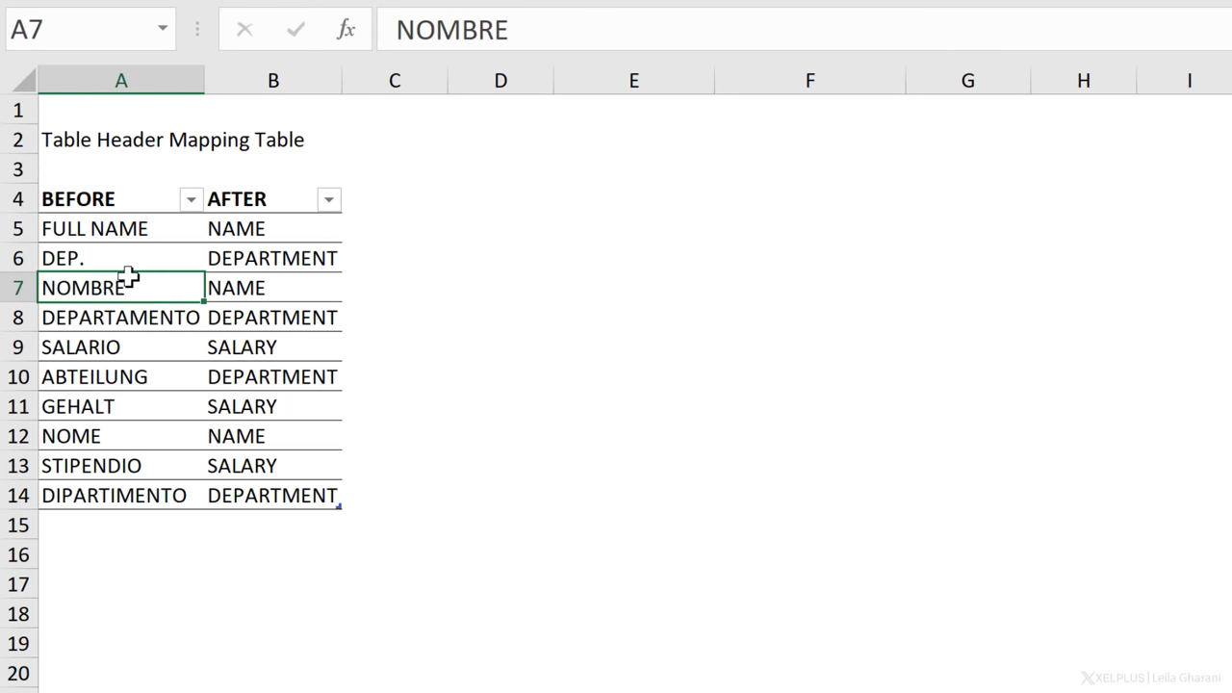
{"action": "left_click", "coordinate": [117, 229]}
{"action": "left_click_drag", "start_coordinate": [106, 290], "coordinate": [160, 497]}
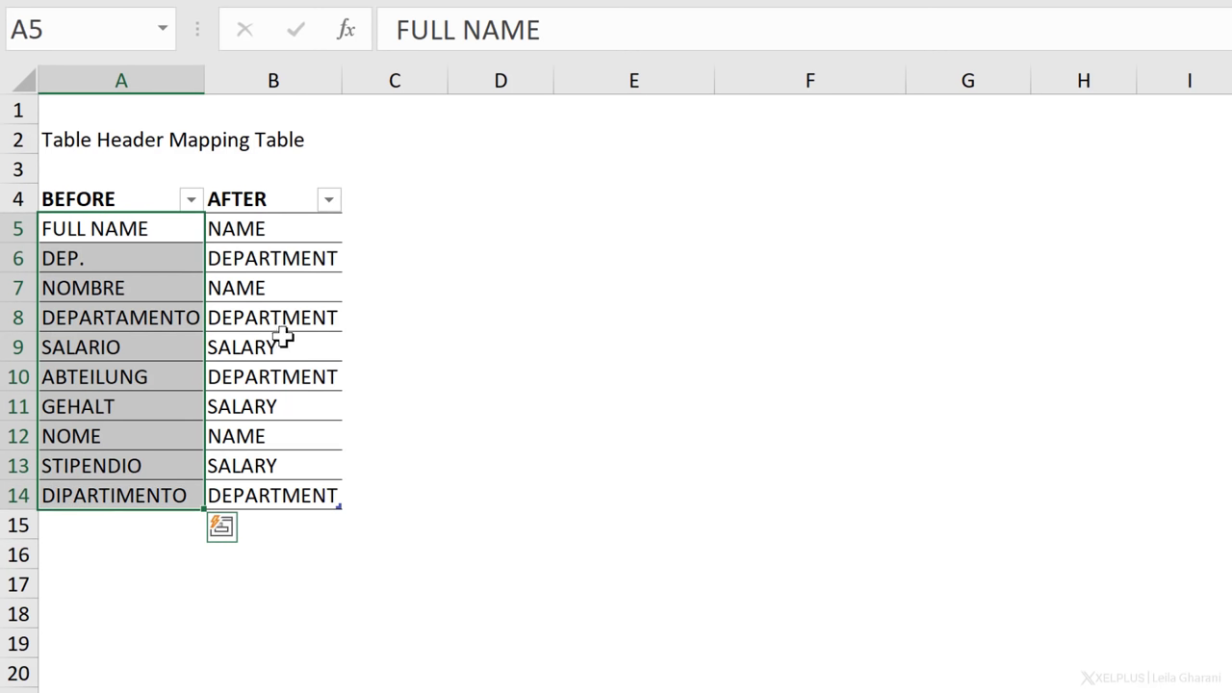
{"action": "left_click", "coordinate": [242, 231]}
{"action": "left_click", "coordinate": [262, 262]}
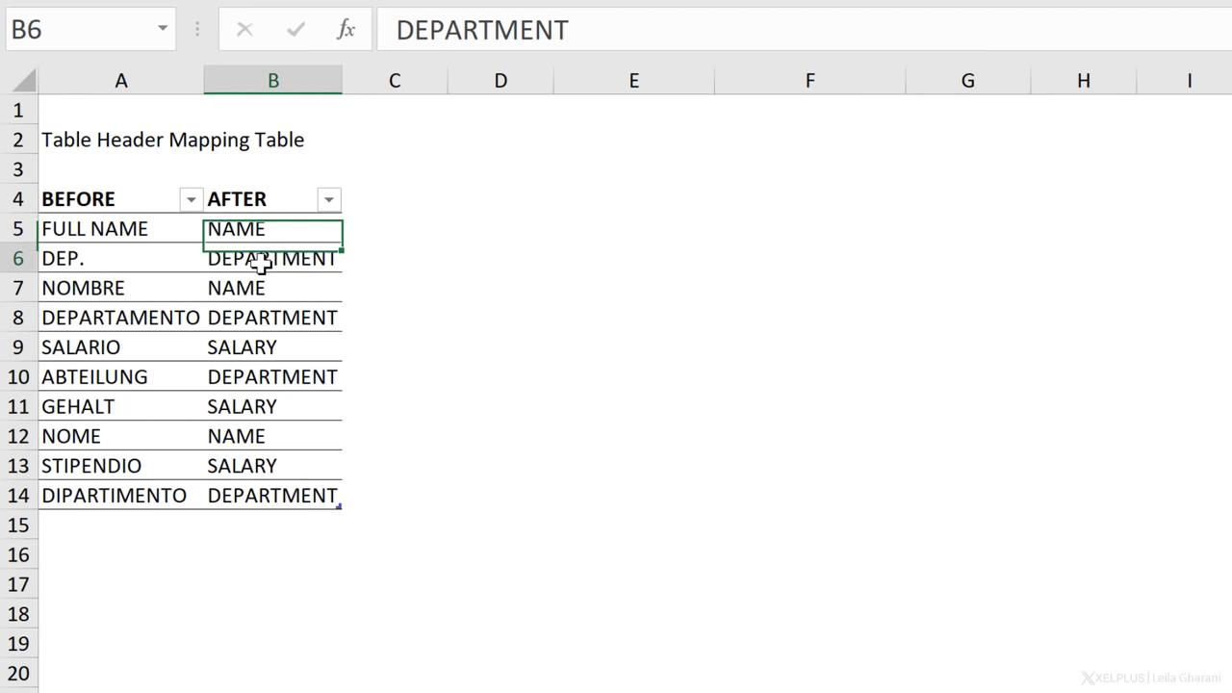
{"action": "left_click", "coordinate": [266, 354]}
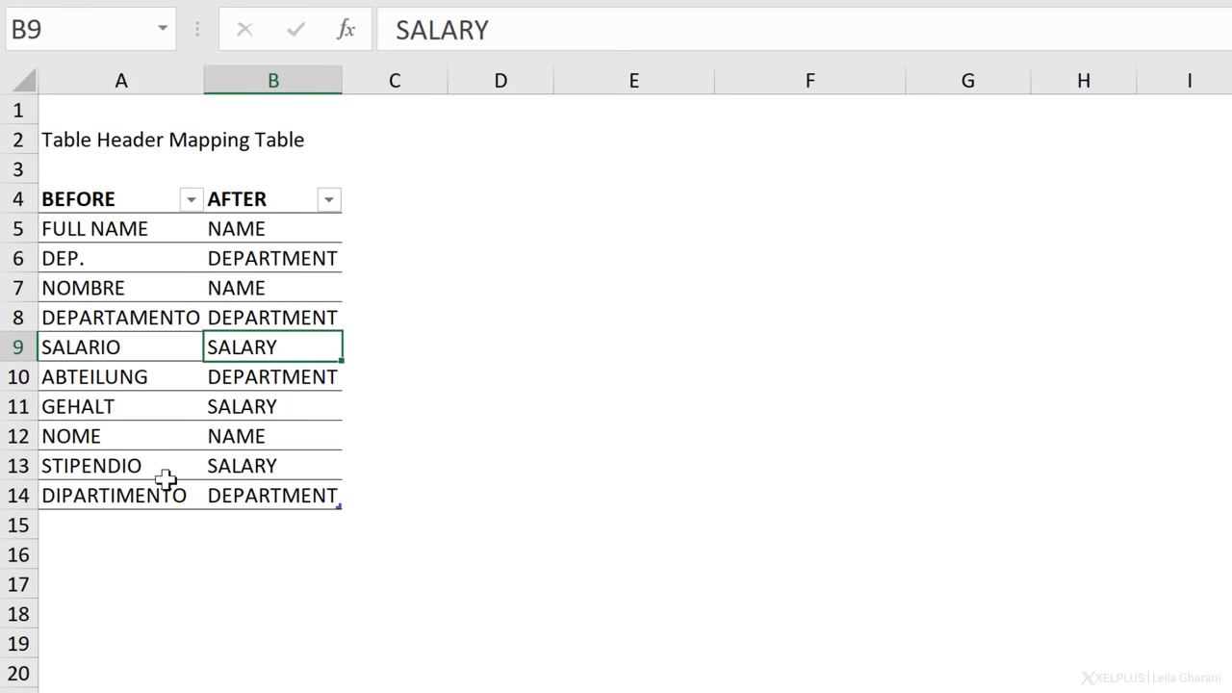
- Confirm in Table Design that the mapping table is named Mapping
{"action": "left_click", "coordinate": [103, 525]}
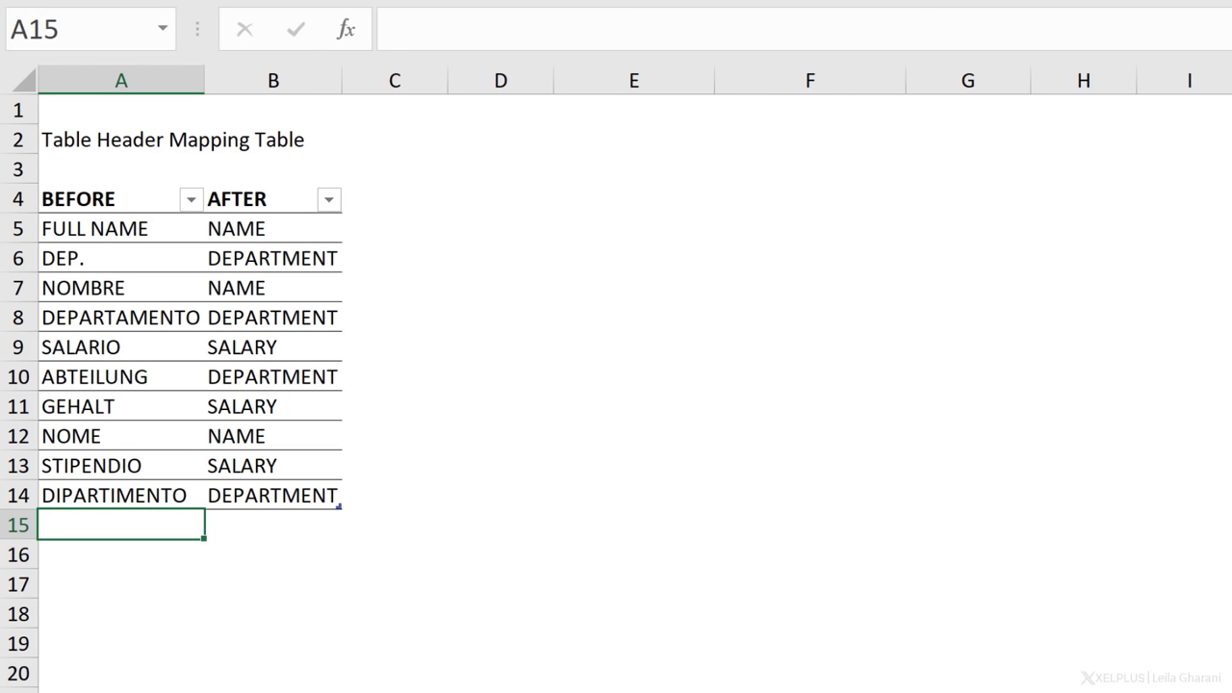
{"action": "left_click", "coordinate": [226, 352]}
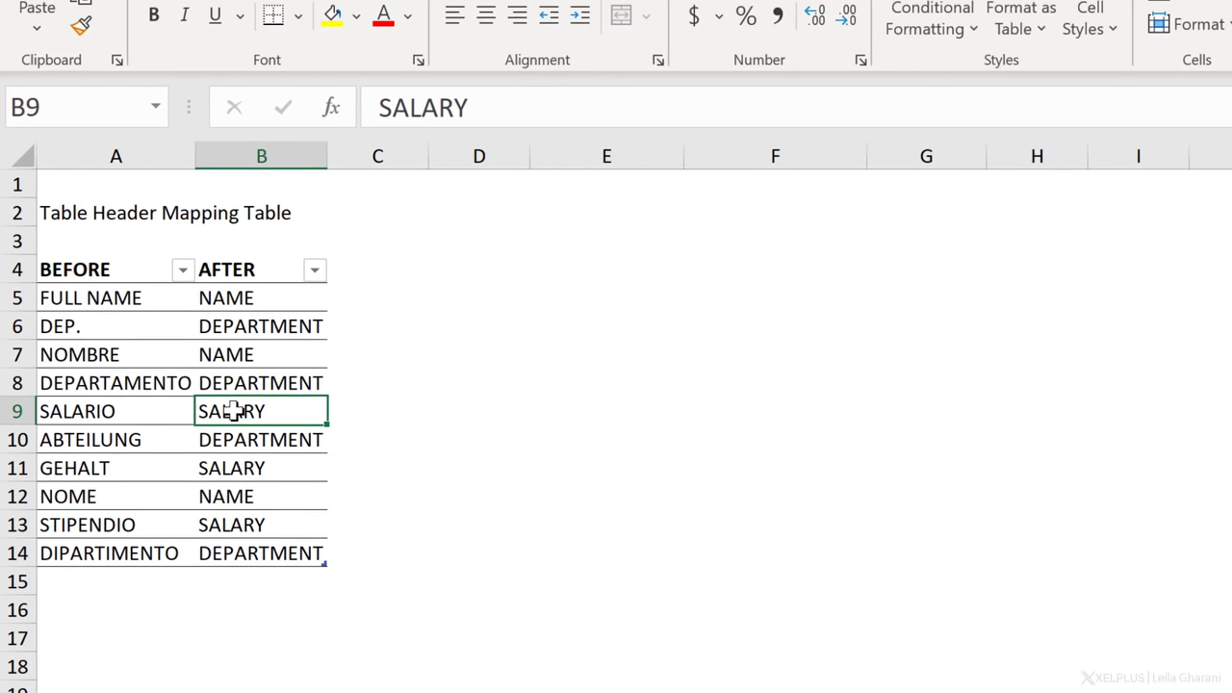
{"action": "left_click", "coordinate": [1158, 22]}
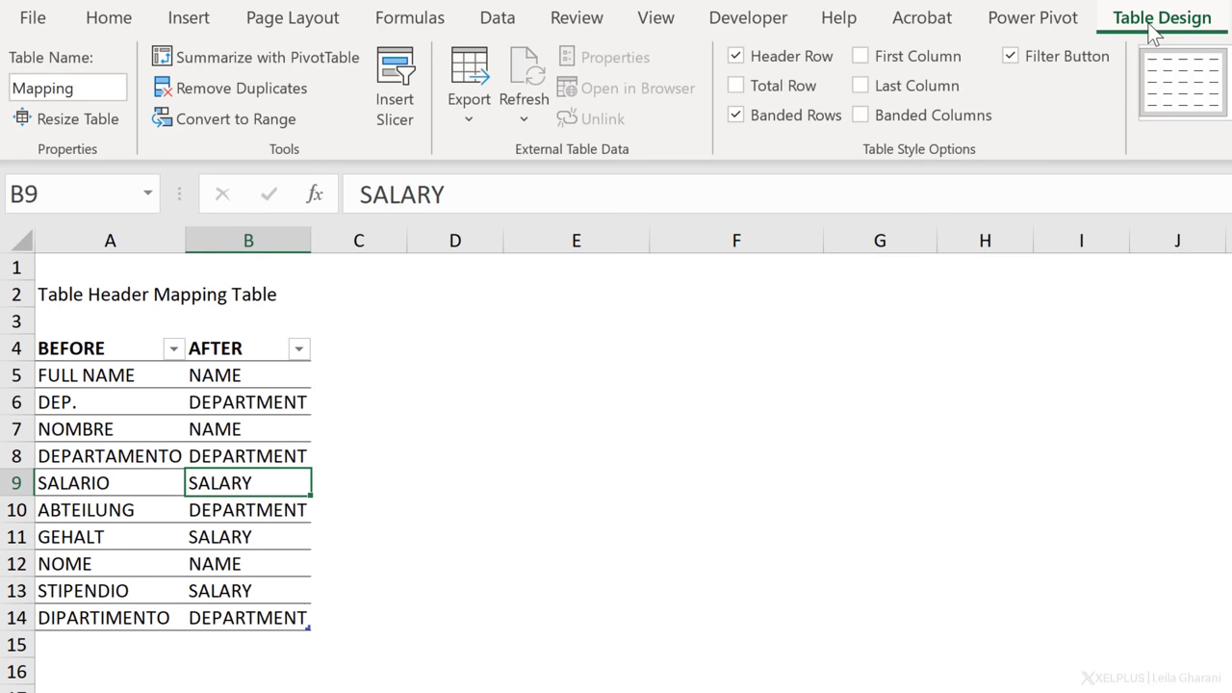
- Load the Mapping table into Power Query and save it as a connection-only query
{"action": "left_click", "coordinate": [498, 27]}
{"action": "left_click", "coordinate": [161, 116]}
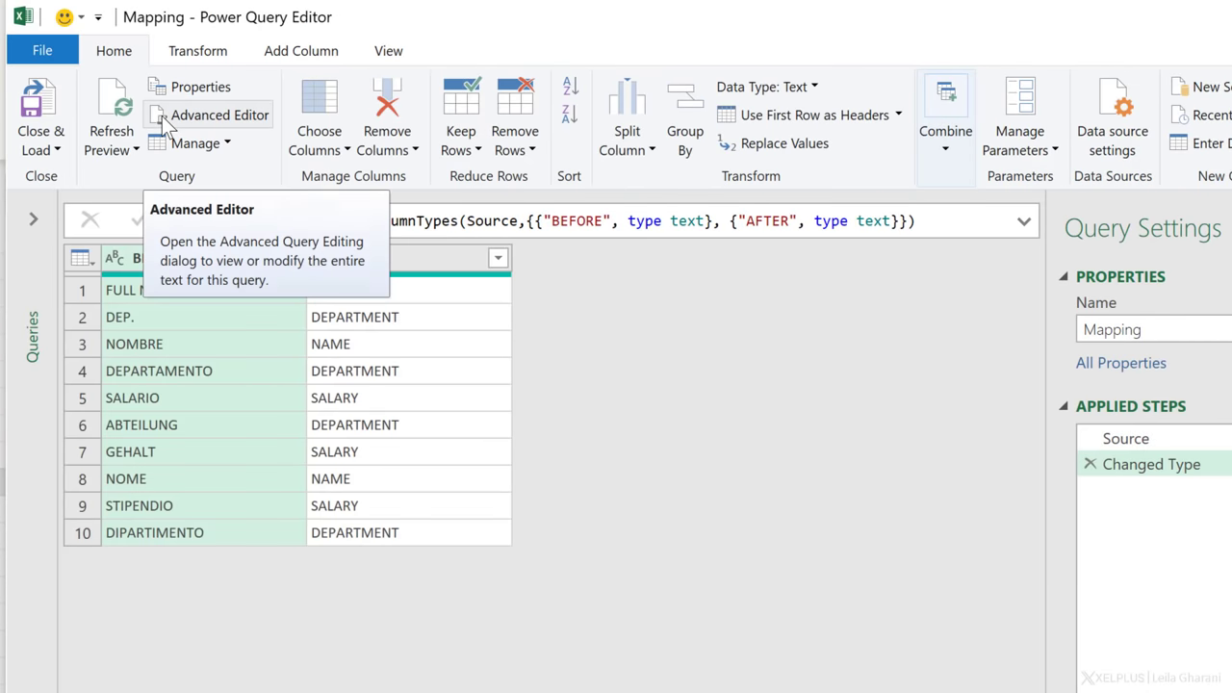
{"action": "left_click", "coordinate": [56, 149]}
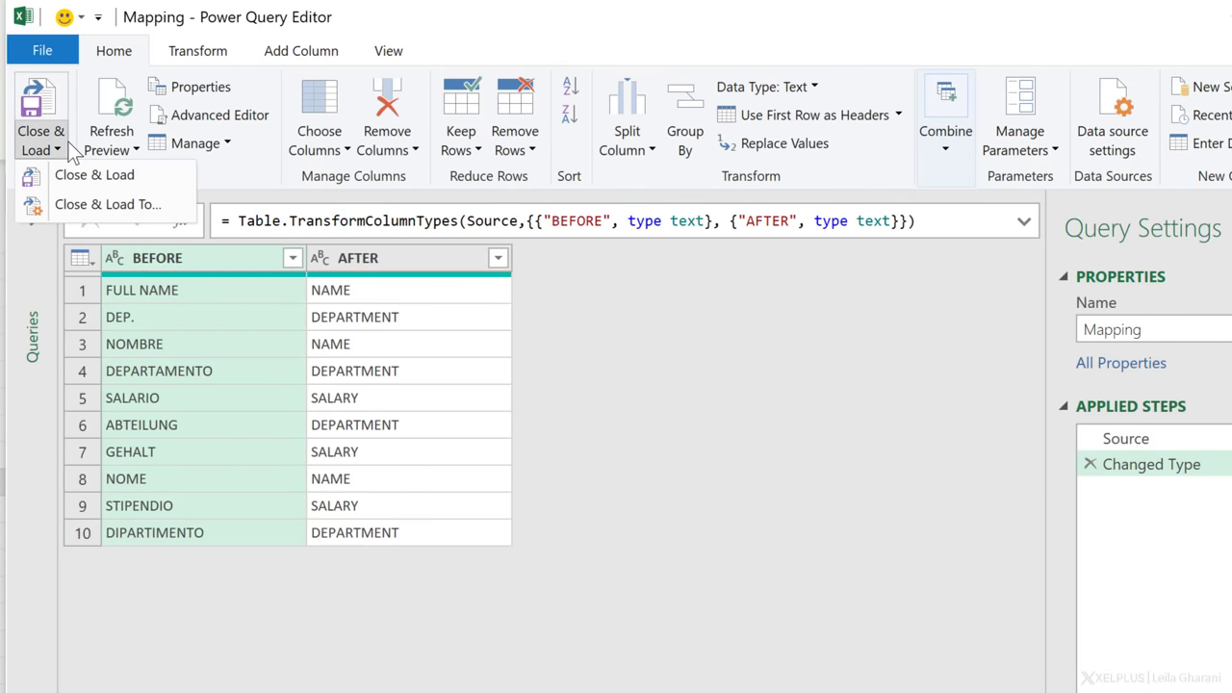
{"action": "left_click", "coordinate": [64, 211]}
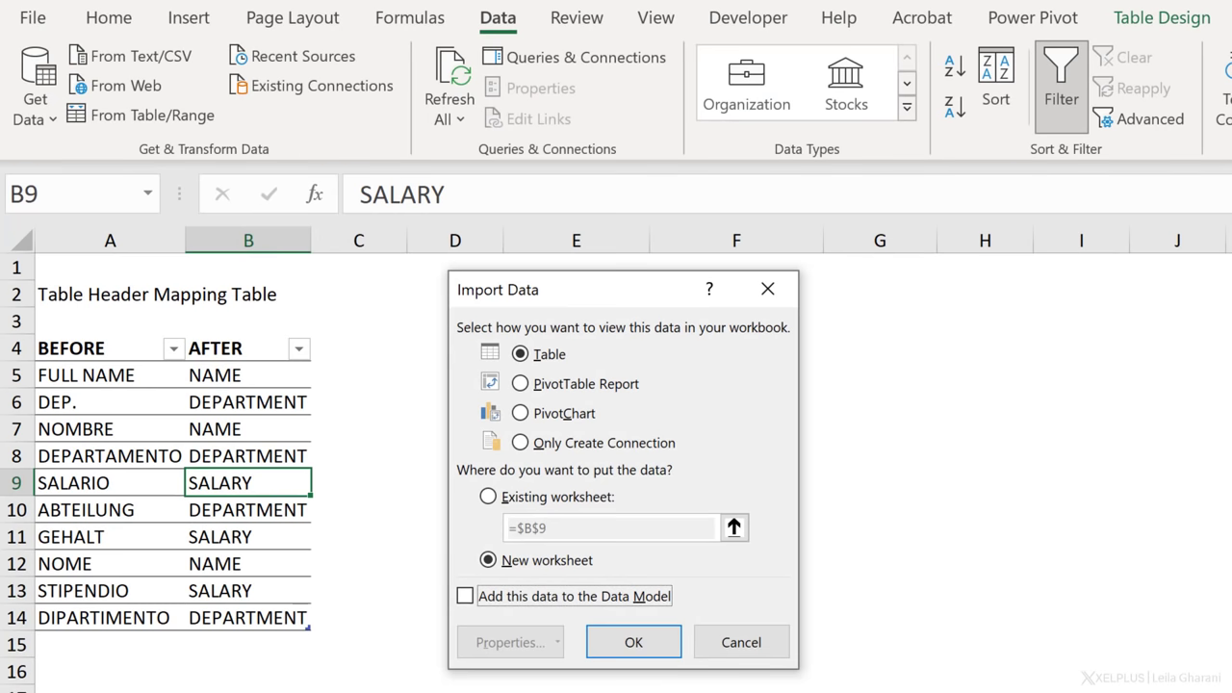
{"action": "left_click", "coordinate": [566, 442]}
{"action": "left_click", "coordinate": [637, 645]}
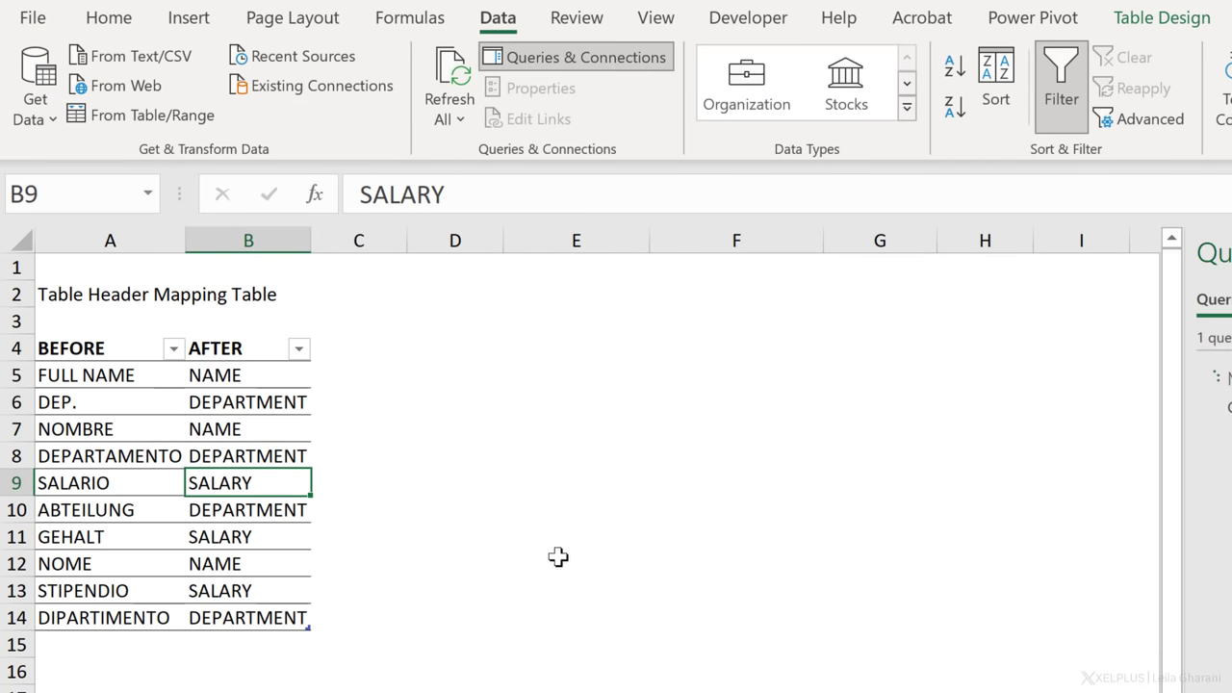
{"action": "left_click", "coordinate": [451, 371]}
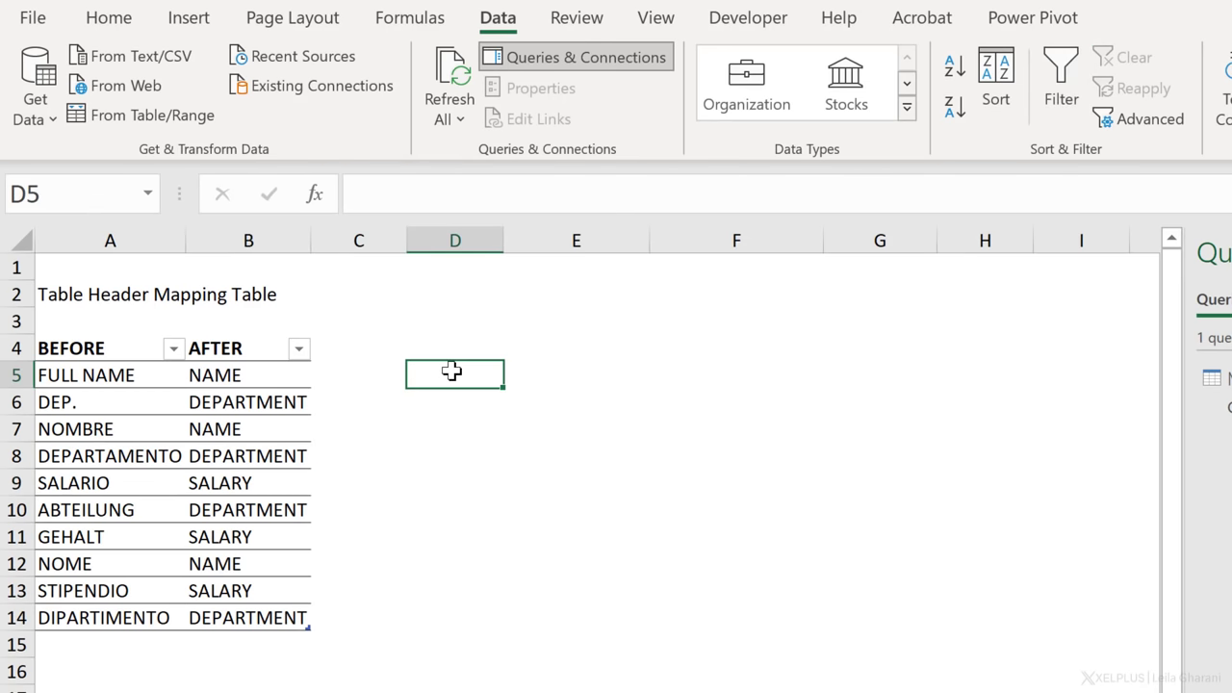
- Create a From Folder query on C:\Info and open its five-file list in the Power Query Editor
{"action": "left_click", "coordinate": [45, 119]}
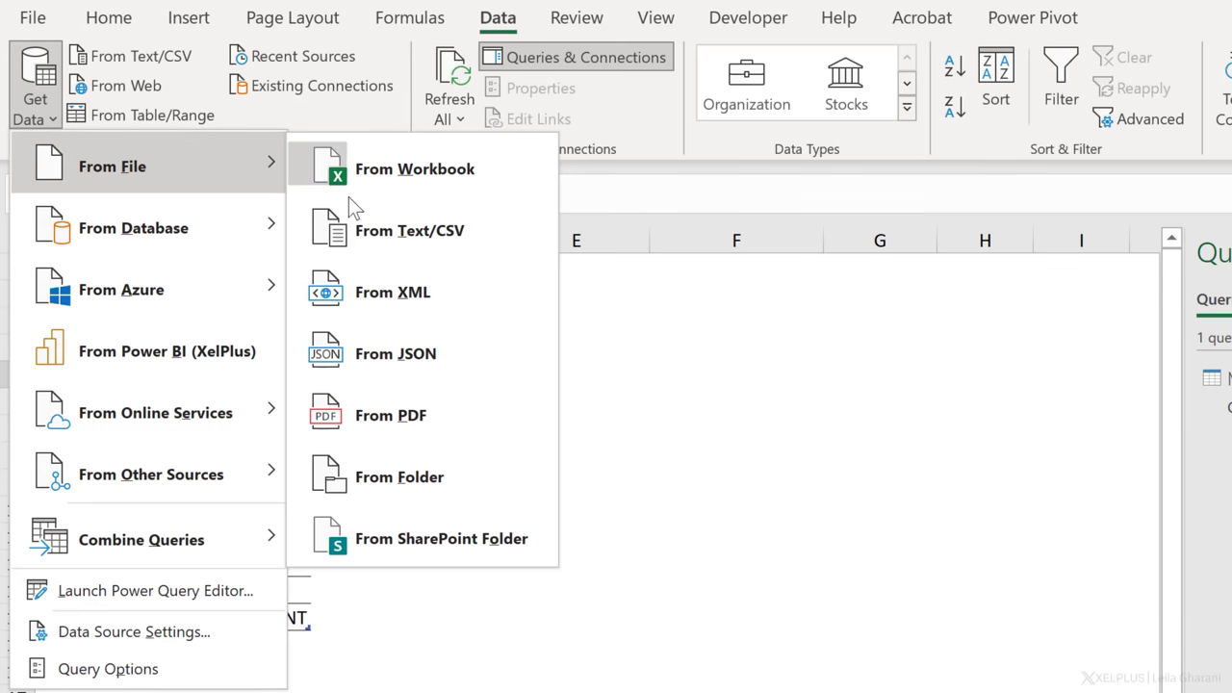
{"action": "left_click", "coordinate": [490, 460]}
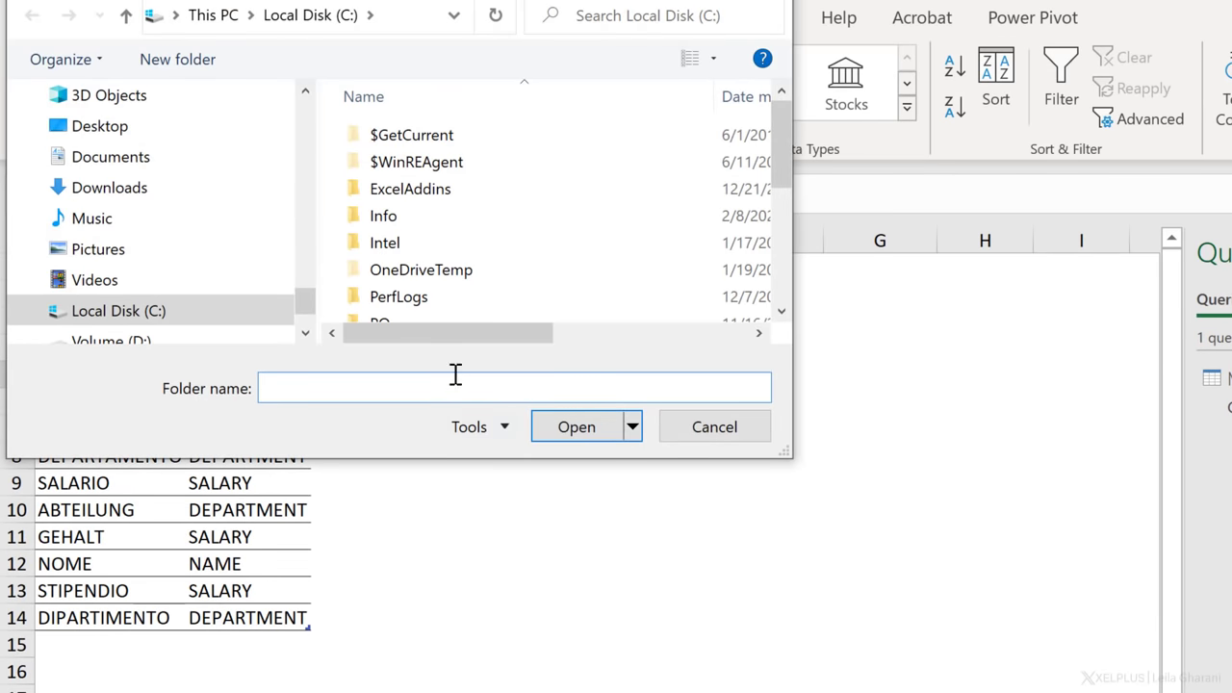
{"action": "left_click", "coordinate": [399, 221]}
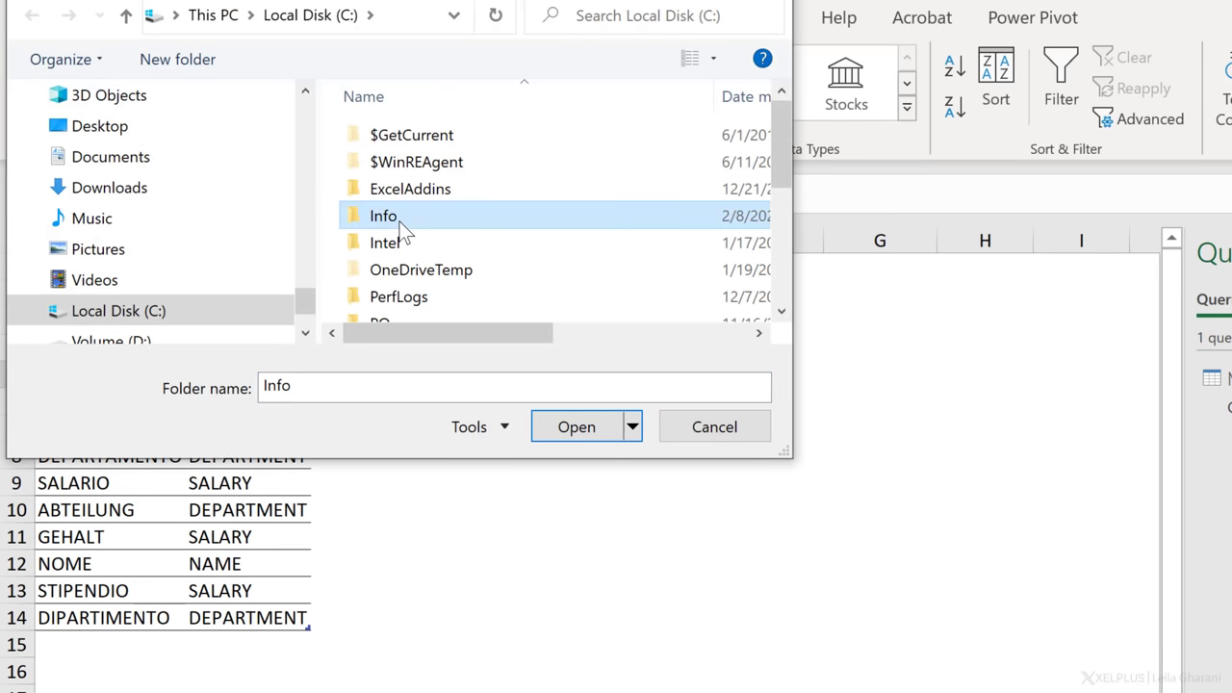
{"action": "left_click", "coordinate": [574, 427]}
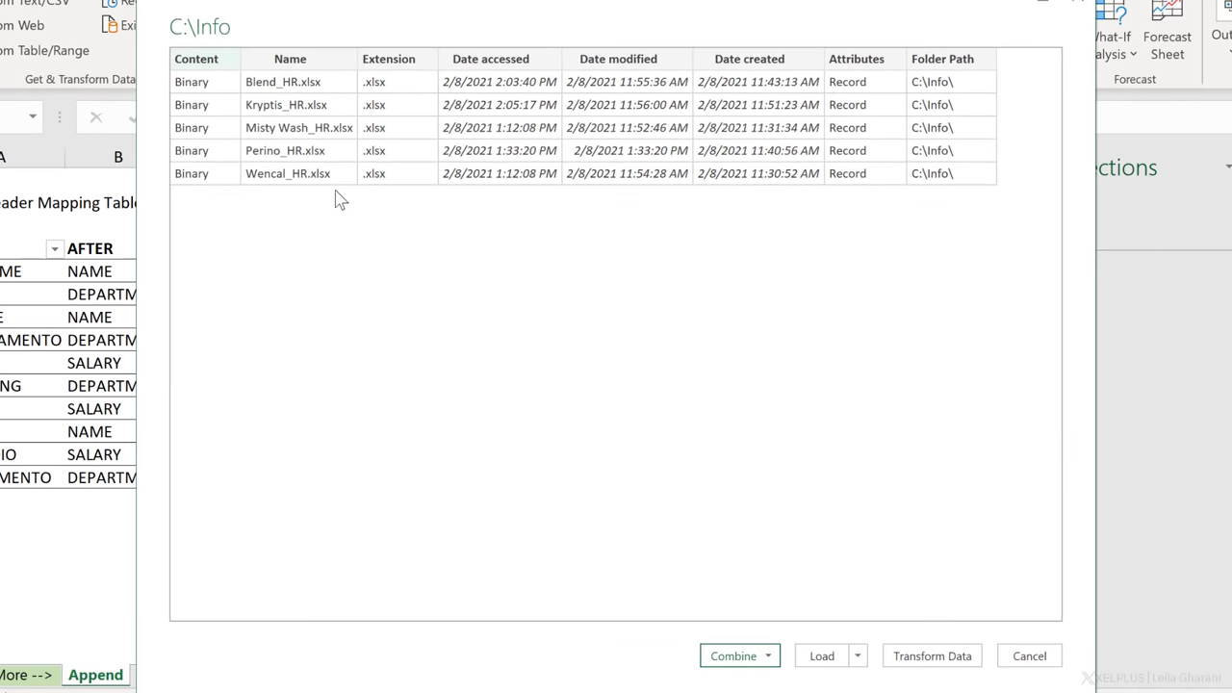
{"action": "left_click", "coordinate": [913, 656]}
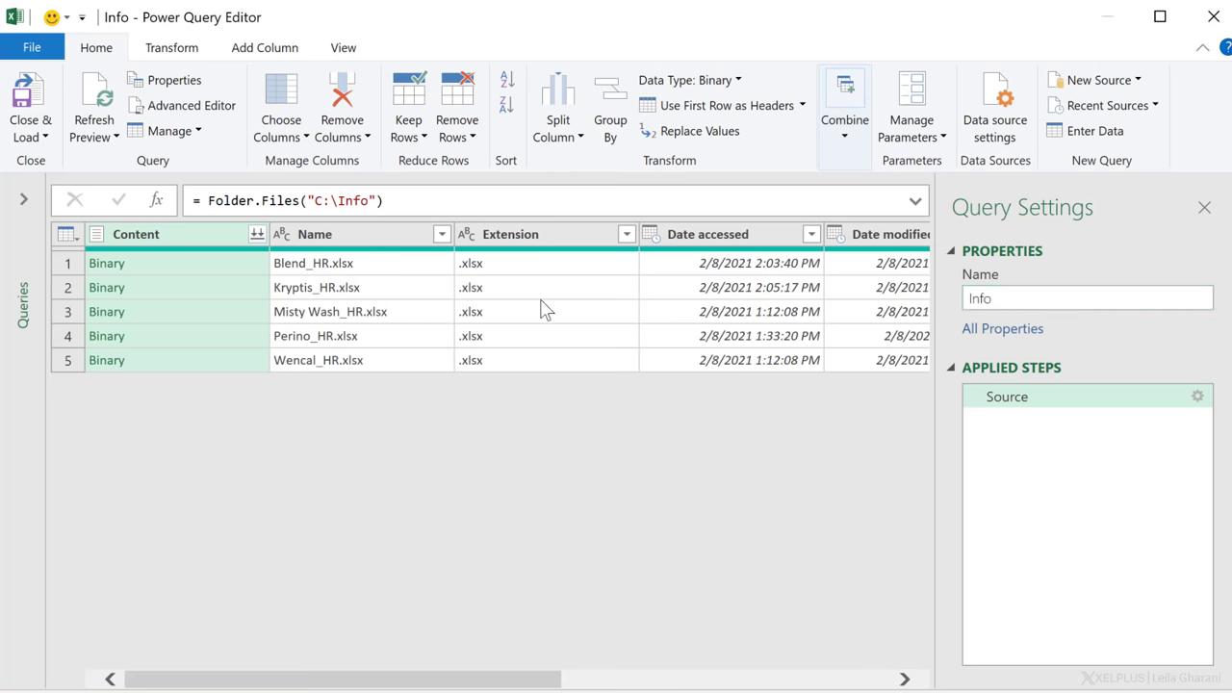
- Filter the Name column to keep only files containing '_HR.xls'
{"action": "left_click", "coordinate": [441, 235]}
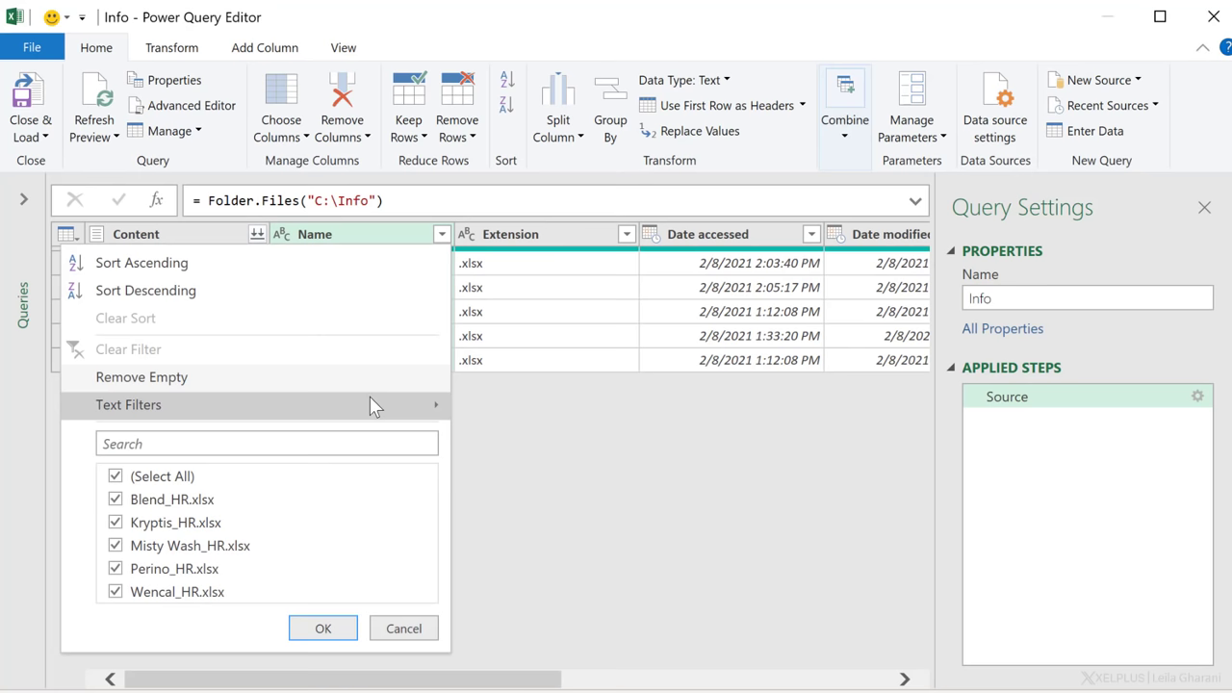
{"action": "mouse_move", "coordinate": [372, 403]}
{"action": "left_click", "coordinate": [547, 585]}
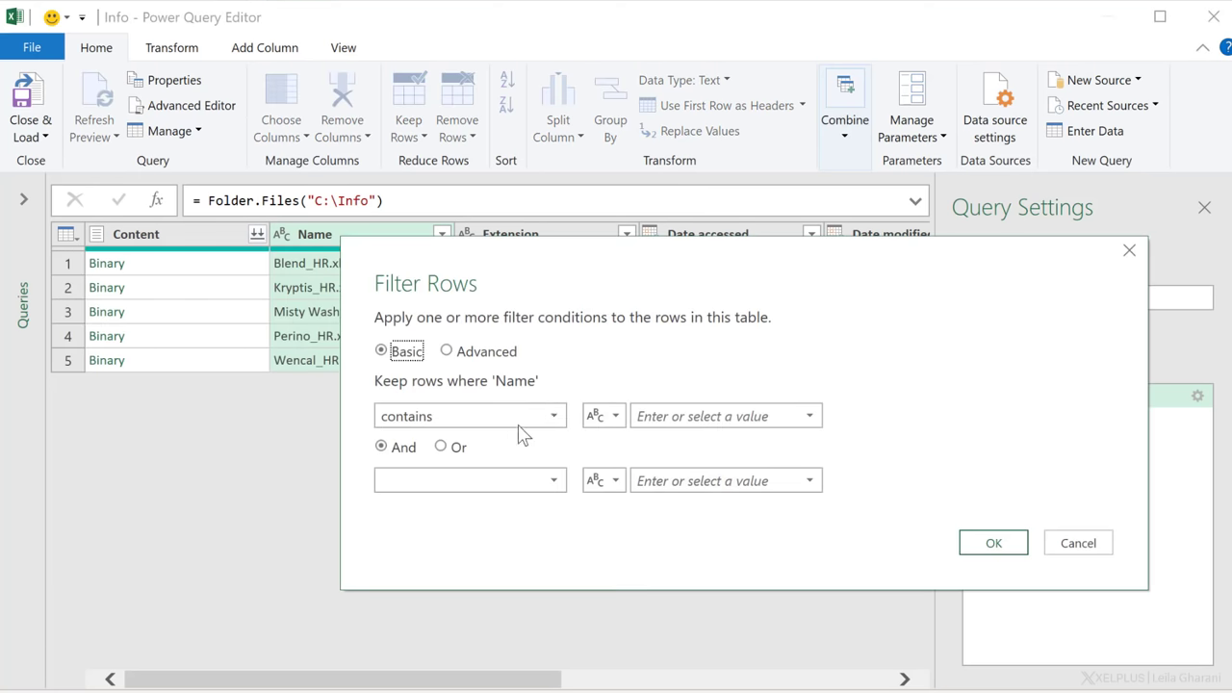
{"action": "left_click", "coordinate": [664, 416]}
{"action": "type", "text": "_HR.xls"}
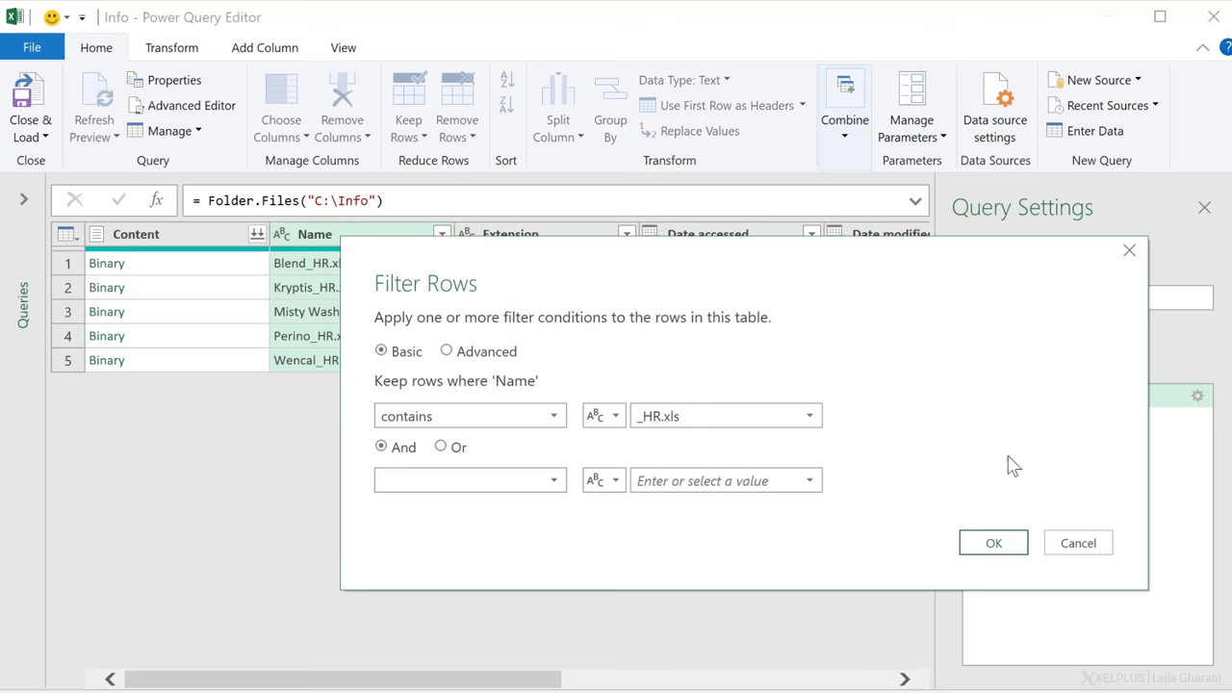
{"action": "left_click", "coordinate": [992, 545]}
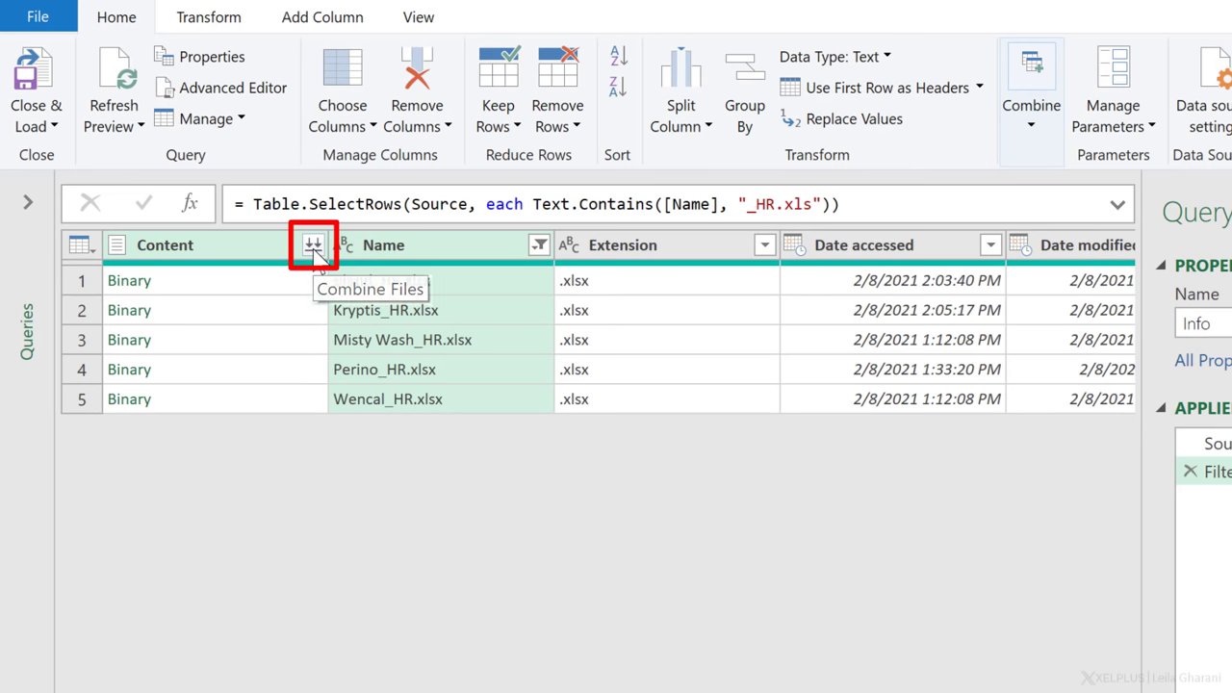
- Combine the filtered HR files using each file's TSalary table
{"action": "left_click", "coordinate": [313, 246]}
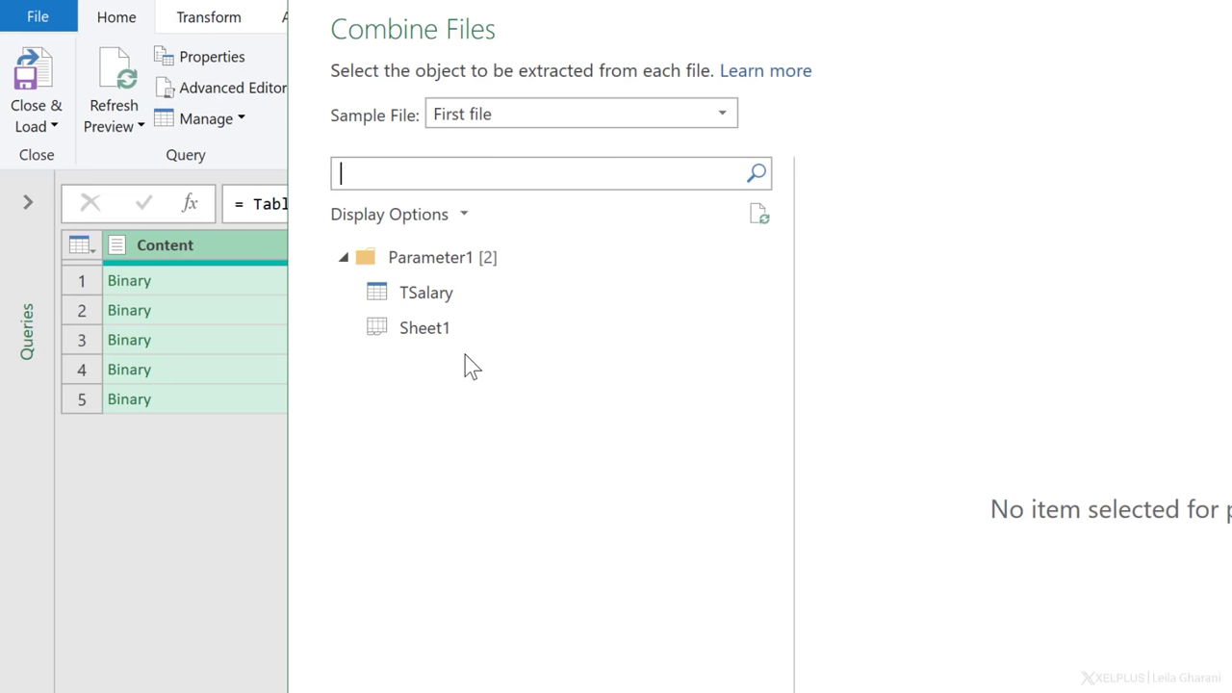
{"action": "left_click", "coordinate": [443, 301]}
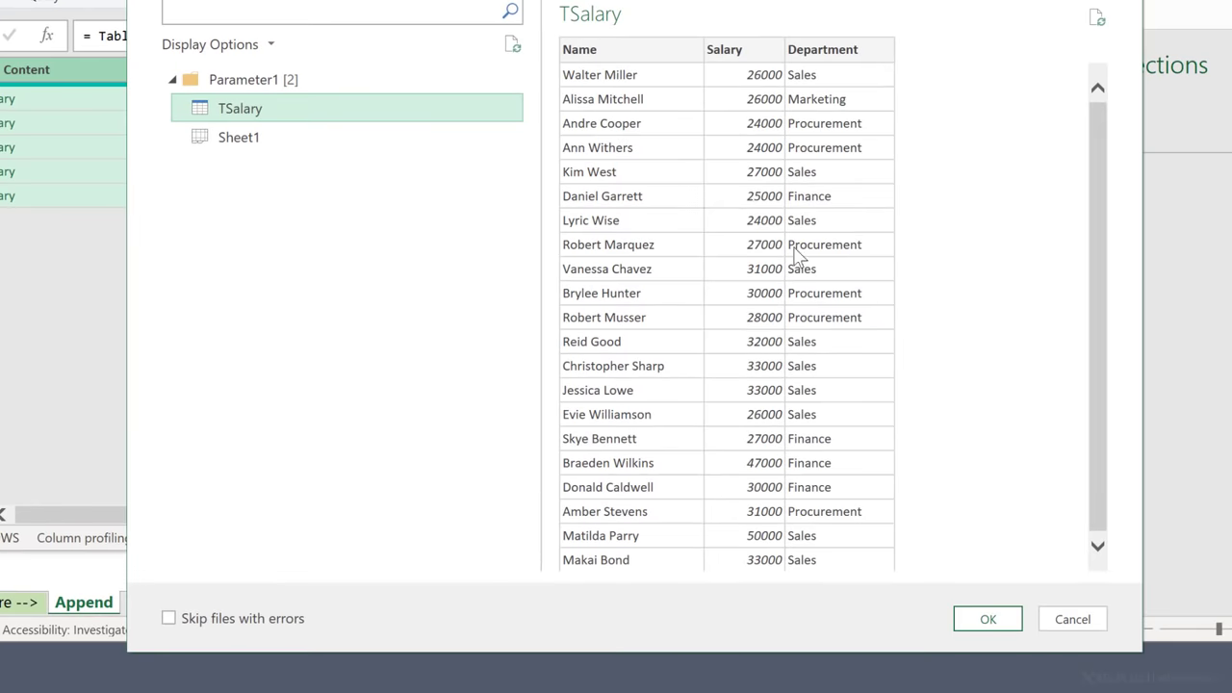
{"action": "left_click", "coordinate": [1001, 620]}
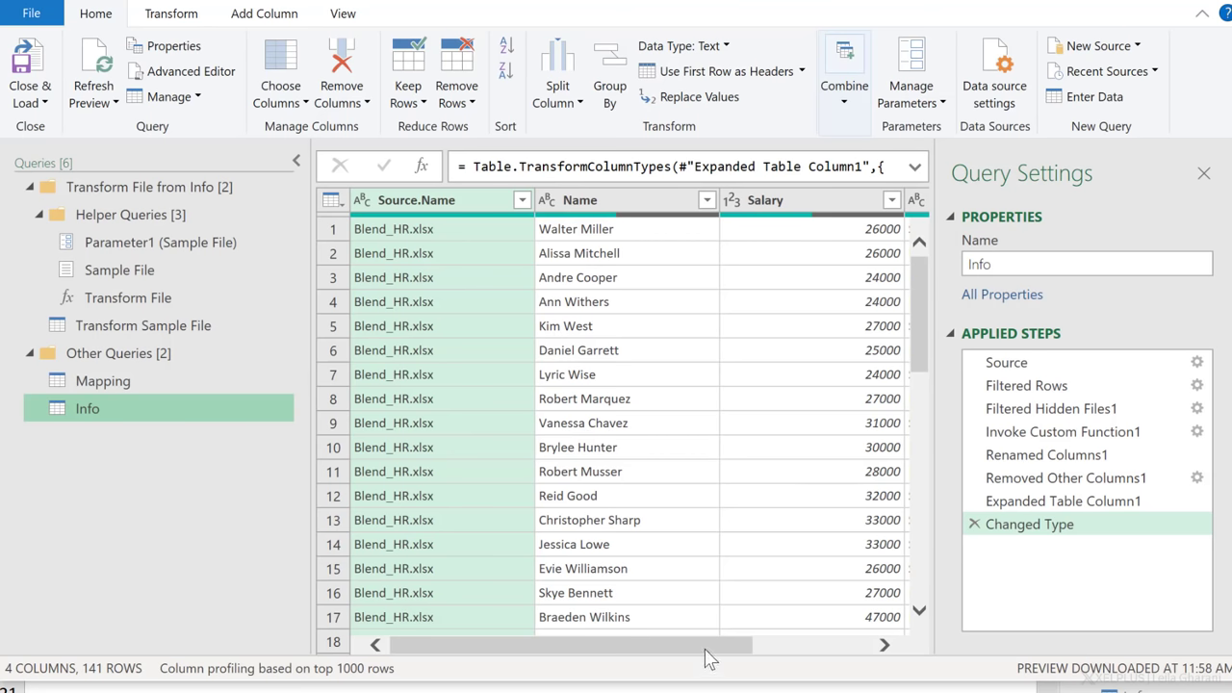
- Scroll the combined rows to spot null Name, Salary and Department values, then open Transform Sample File
{"action": "left_click_drag", "start_coordinate": [710, 647], "coordinate": [788, 647]}
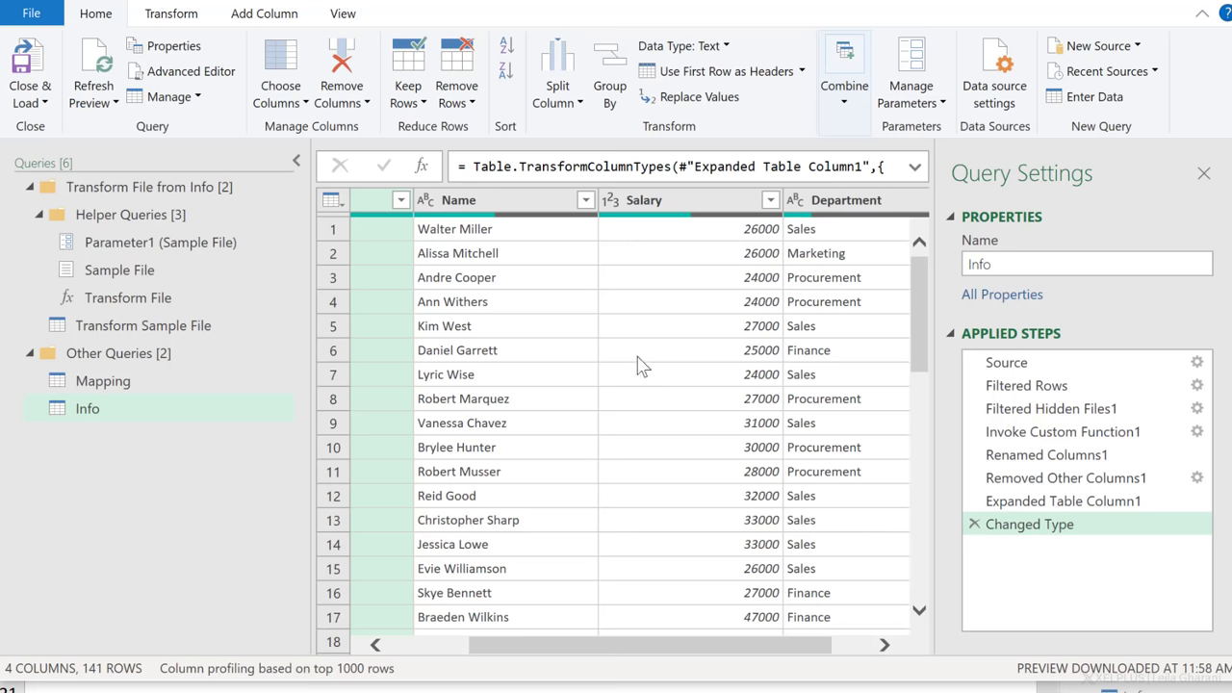
{"action": "scroll", "coordinate": [582, 344], "scroll_direction": "down", "scroll_amount": 3}
{"action": "scroll", "coordinate": [583, 348], "scroll_direction": "down", "scroll_amount": 3}
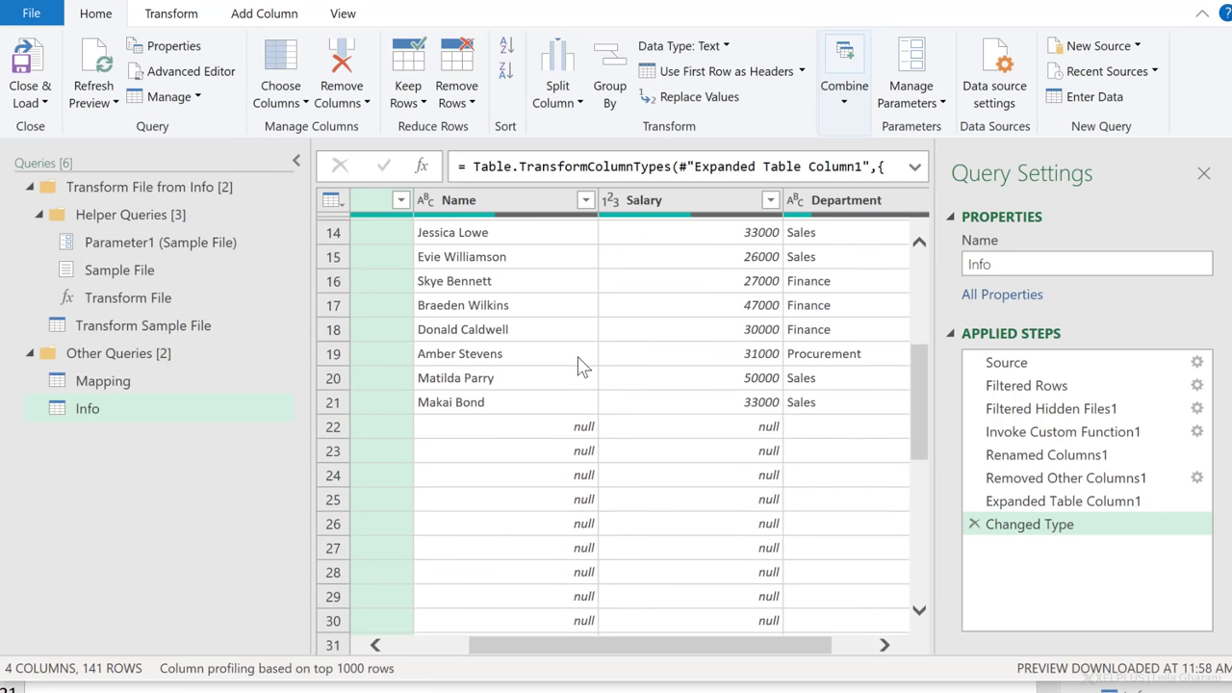
{"action": "left_click_drag", "start_coordinate": [507, 663], "coordinate": [428, 657]}
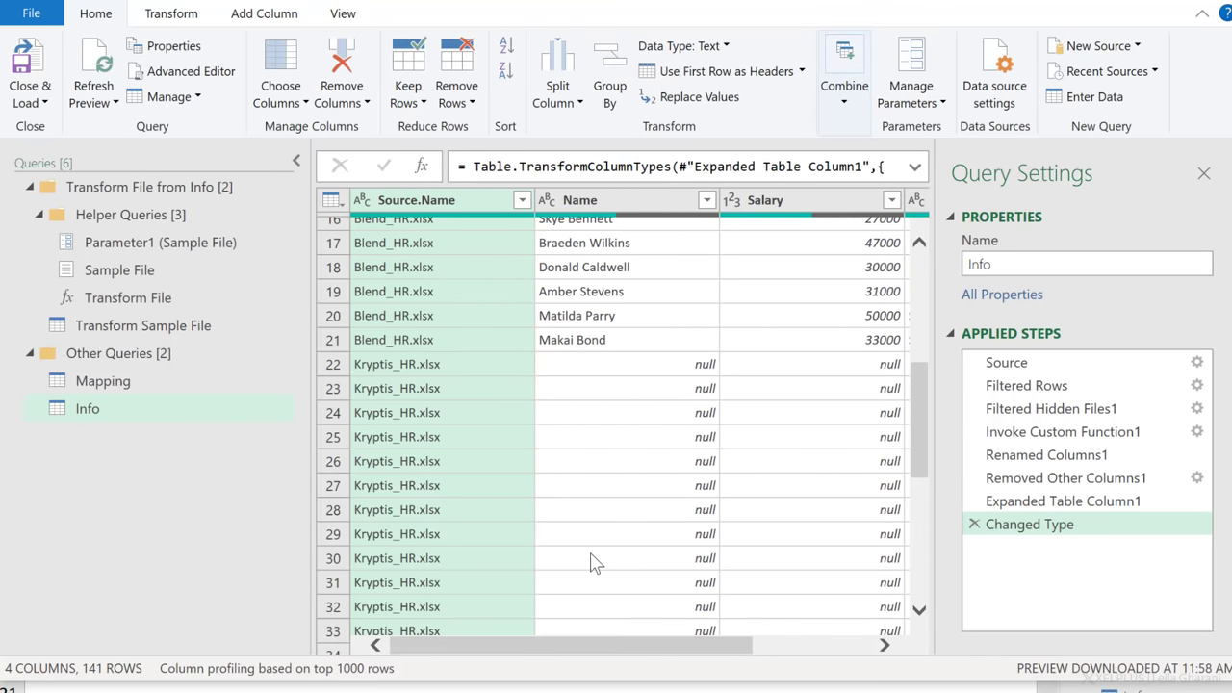
{"action": "left_click_drag", "start_coordinate": [611, 654], "coordinate": [728, 655]}
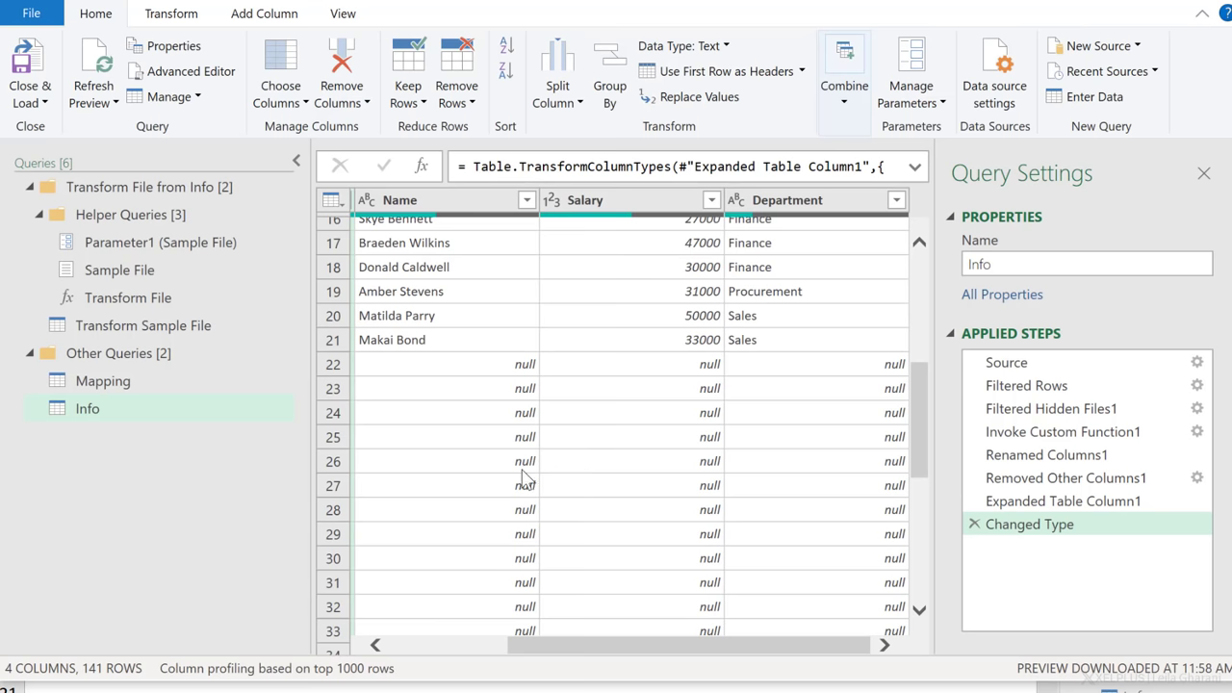
{"action": "scroll", "coordinate": [506, 502], "scroll_direction": "down", "scroll_amount": 6}
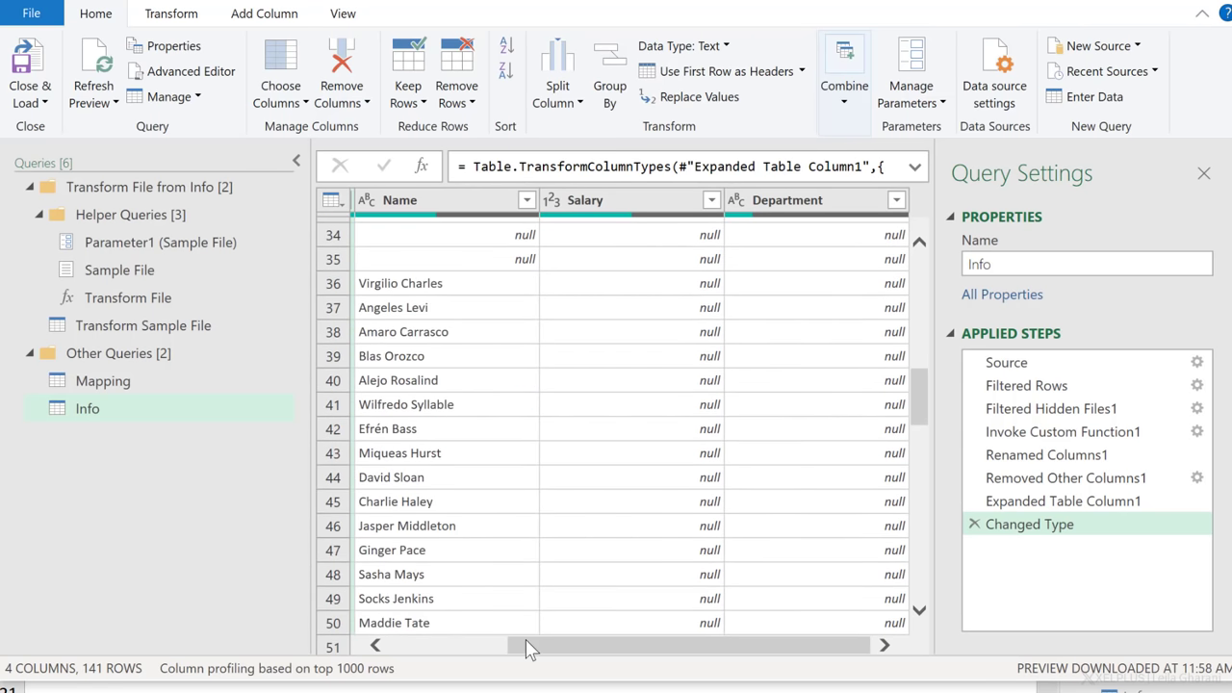
{"action": "left_click_drag", "start_coordinate": [528, 643], "coordinate": [414, 643]}
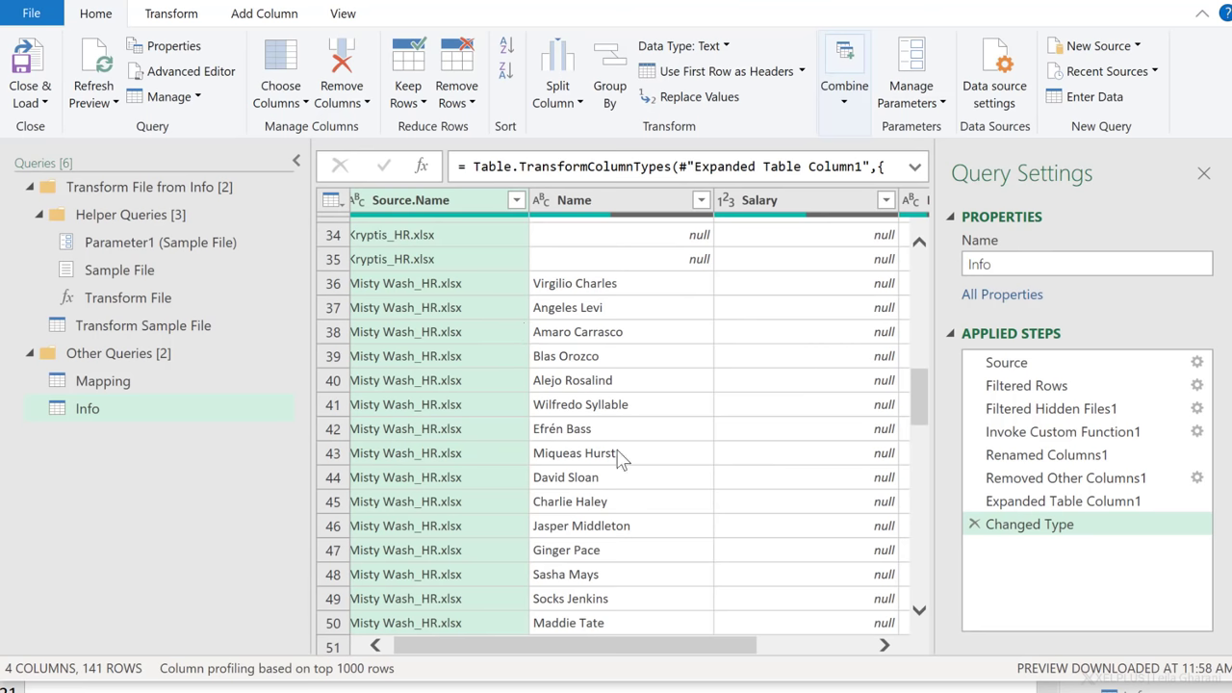
{"action": "left_click_drag", "start_coordinate": [625, 645], "coordinate": [768, 645]}
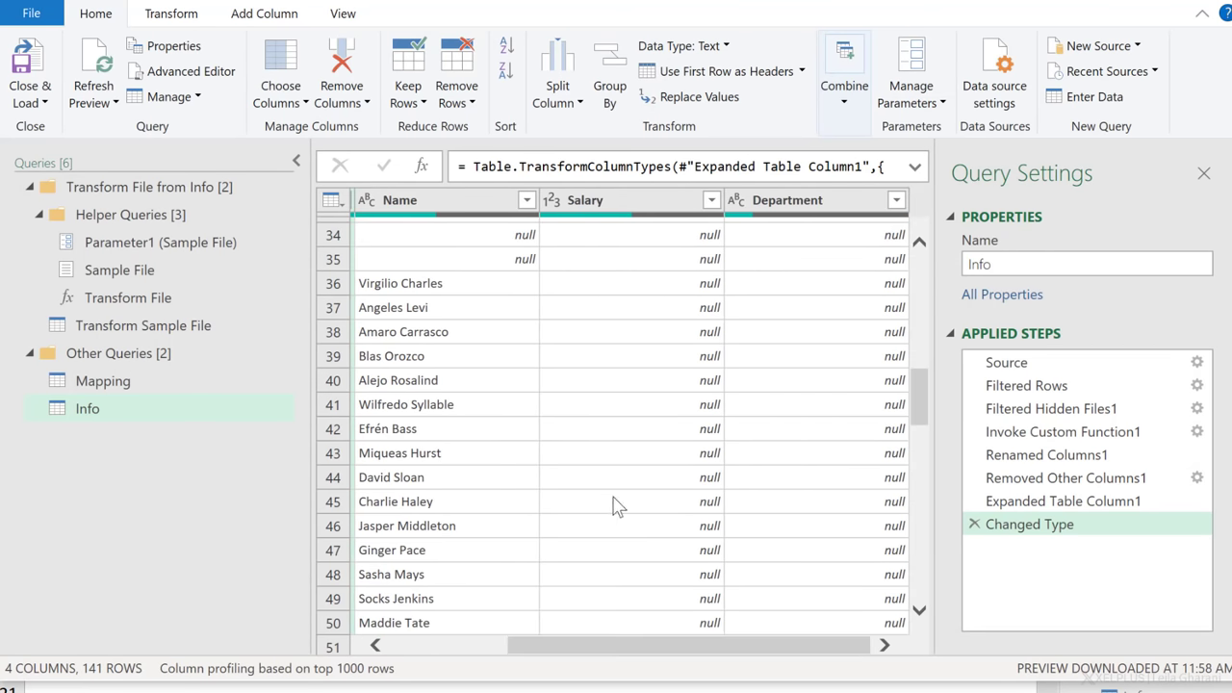
{"action": "scroll", "coordinate": [612, 505], "scroll_direction": "down", "scroll_amount": 10}
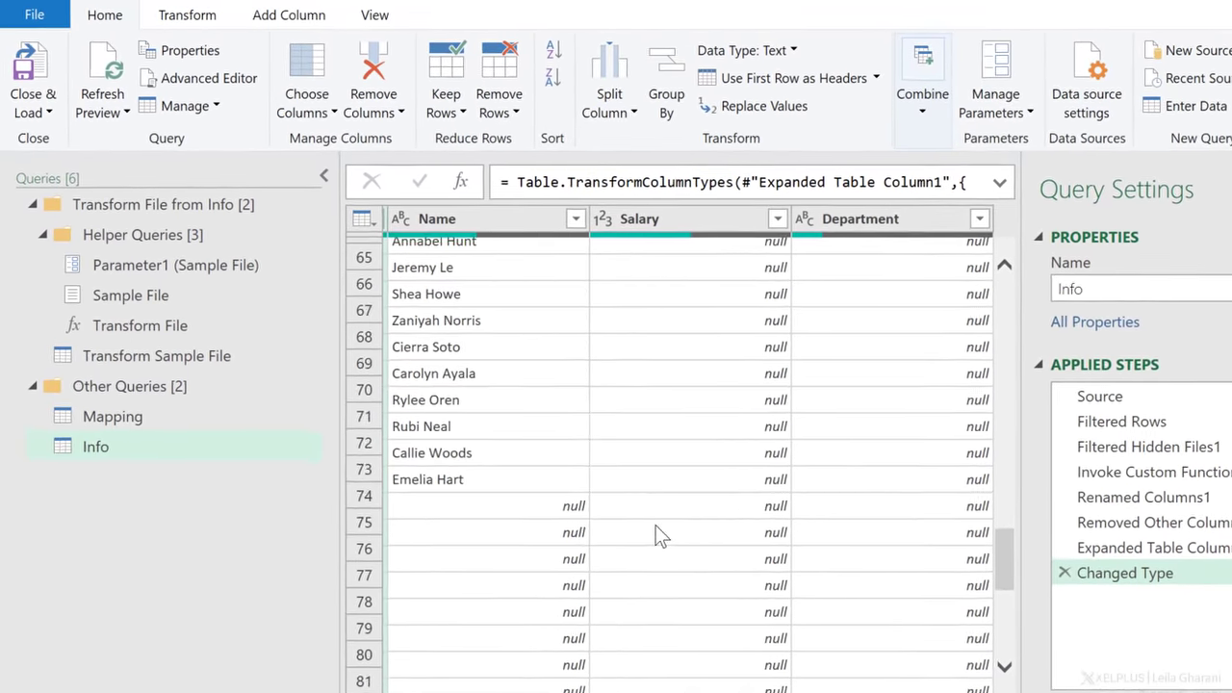
{"action": "scroll", "coordinate": [659, 534], "scroll_direction": "down", "scroll_amount": 15}
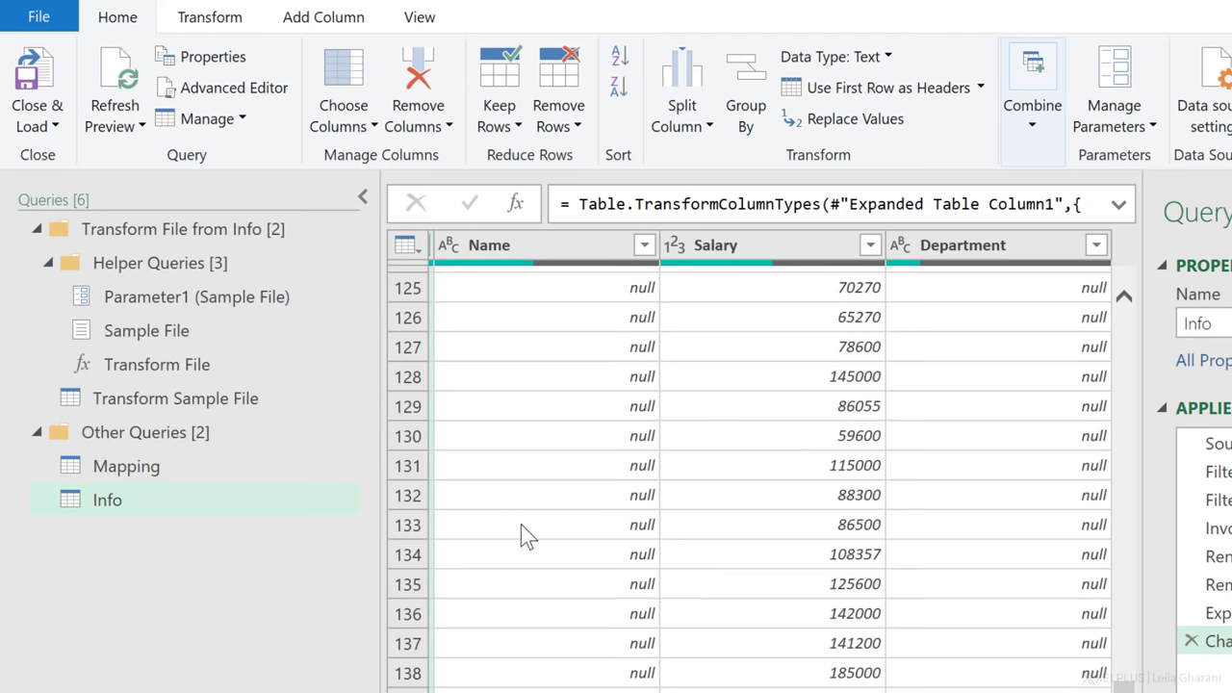
{"action": "left_click", "coordinate": [153, 397]}
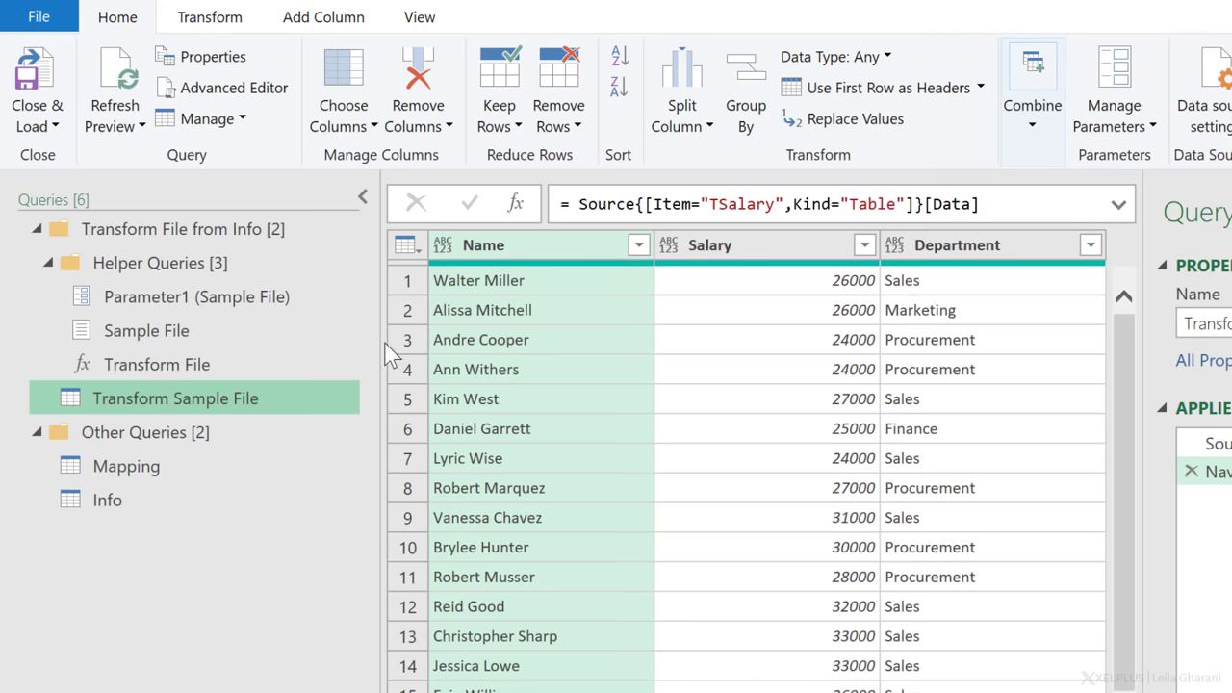
- Open the Sample File helper query, which points to Blend_HR.xlsx
{"action": "left_click", "coordinate": [204, 337]}
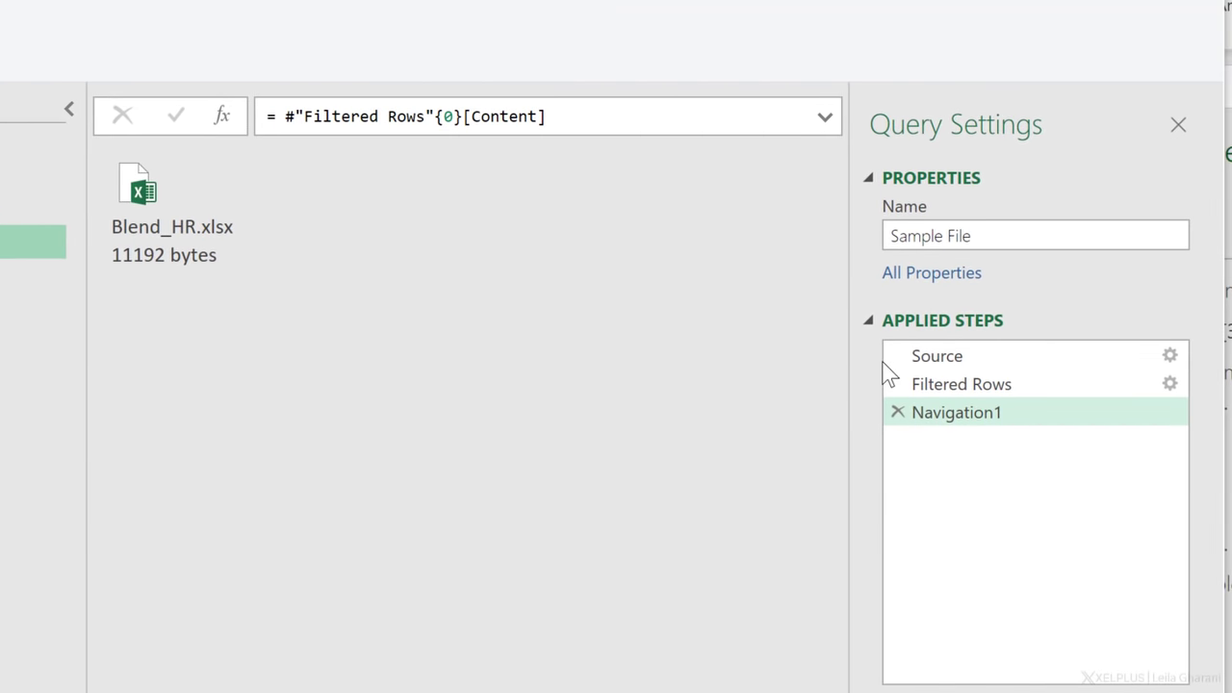
- Compare the Filtered Rows file list with the Navigation1 step that picks the sample file
{"action": "left_click", "coordinate": [972, 382]}
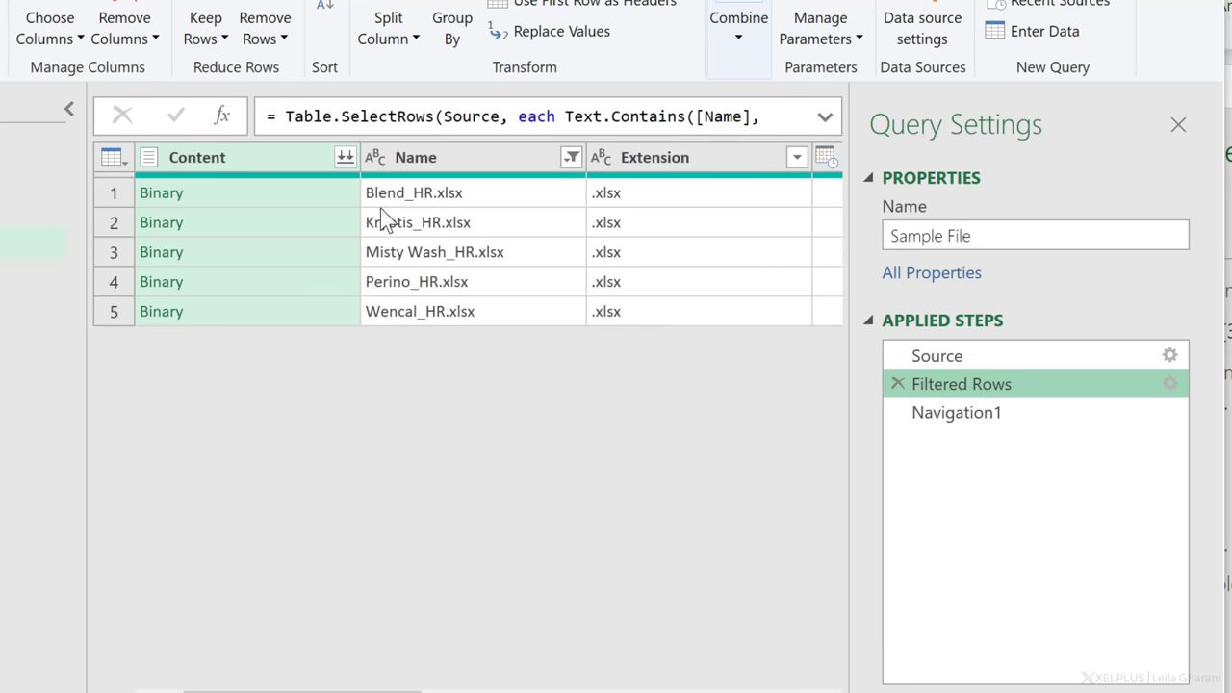
{"action": "left_click", "coordinate": [954, 416]}
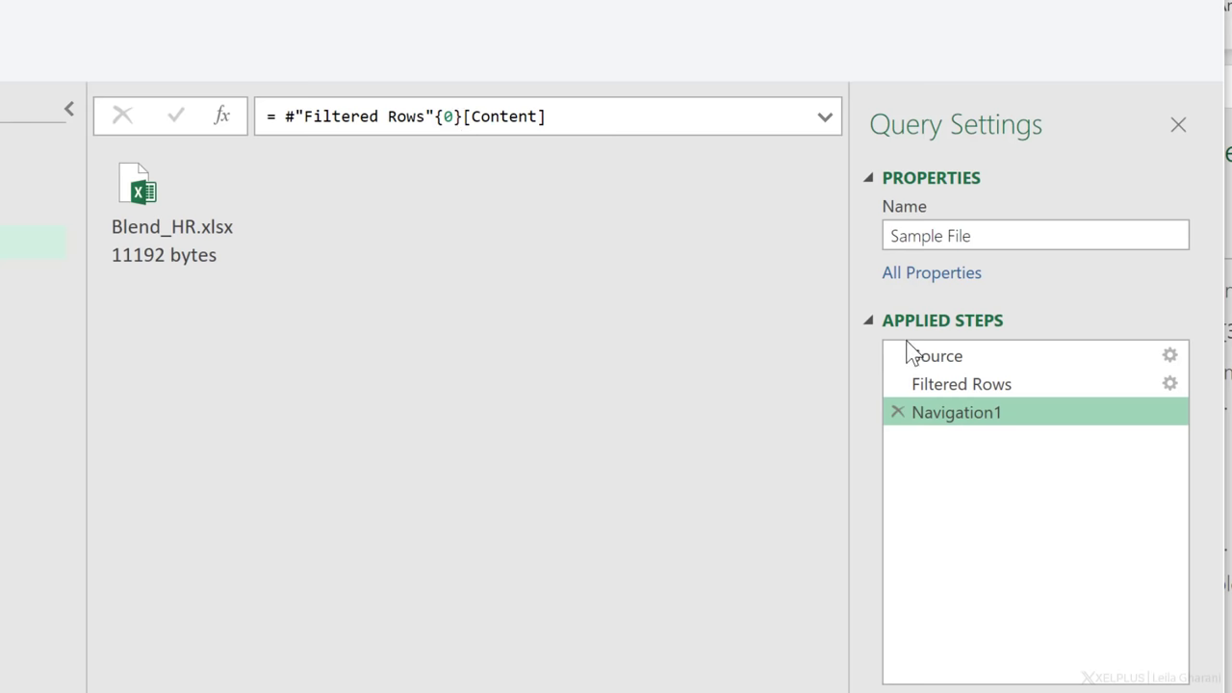
{"action": "left_click", "coordinate": [979, 387]}
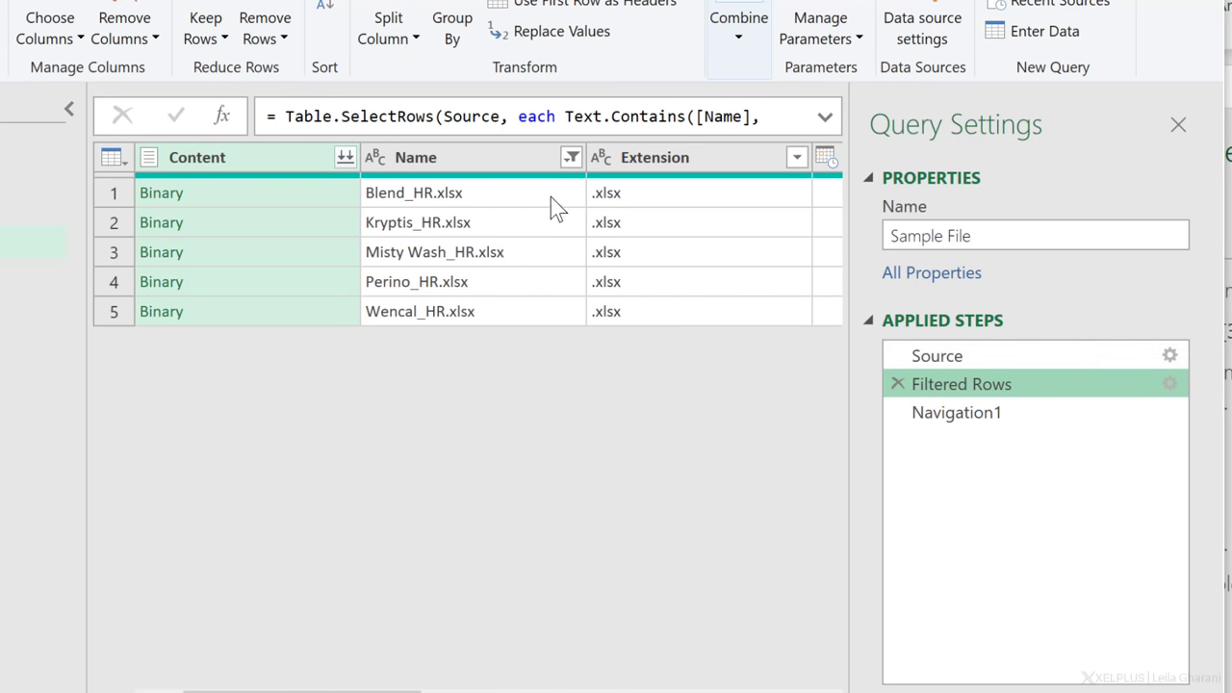
{"action": "left_click", "coordinate": [973, 415]}
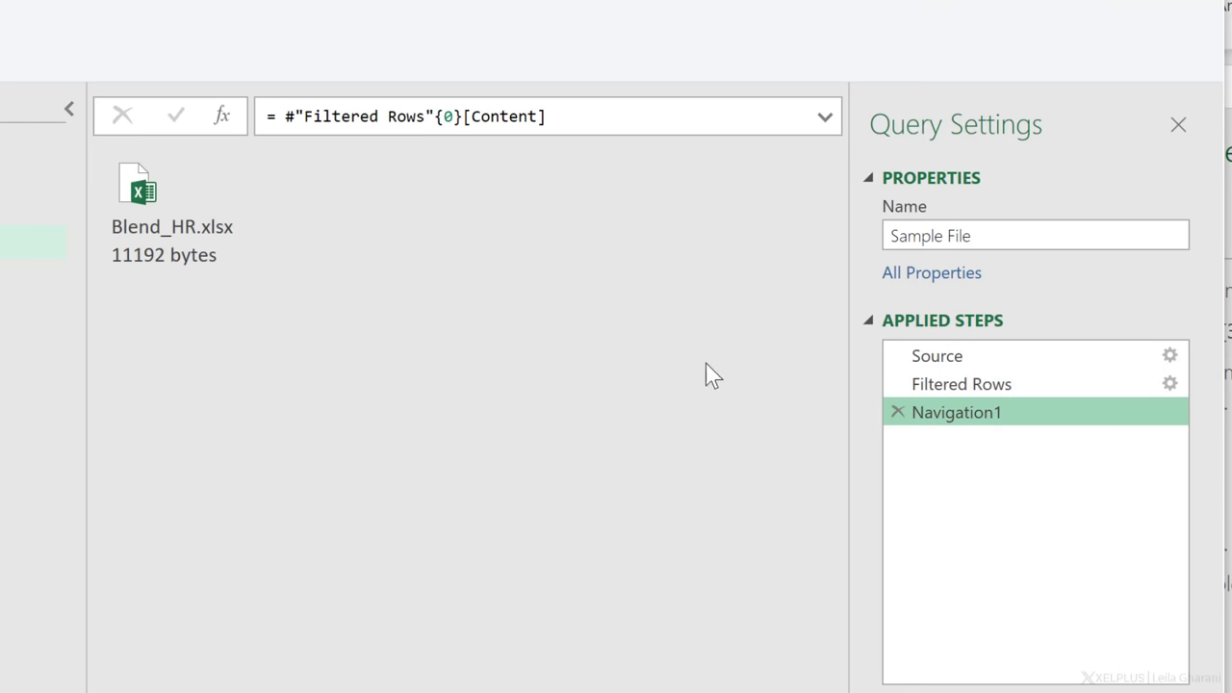
- Change the Navigation1 index from {0} to {1} for Kryptis_HR.xlsx and delete the Imported Excel step
{"action": "left_click", "coordinate": [454, 115]}
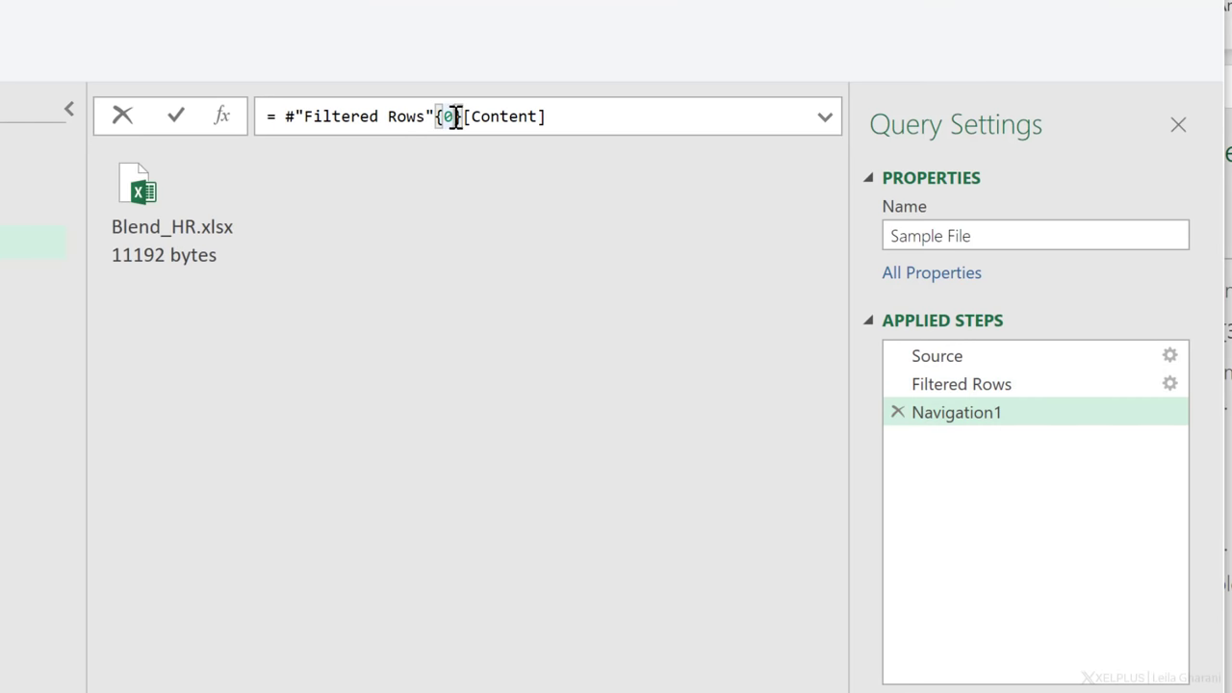
{"action": "key", "text": "BackSpace"}
{"action": "type", "text": "1"}
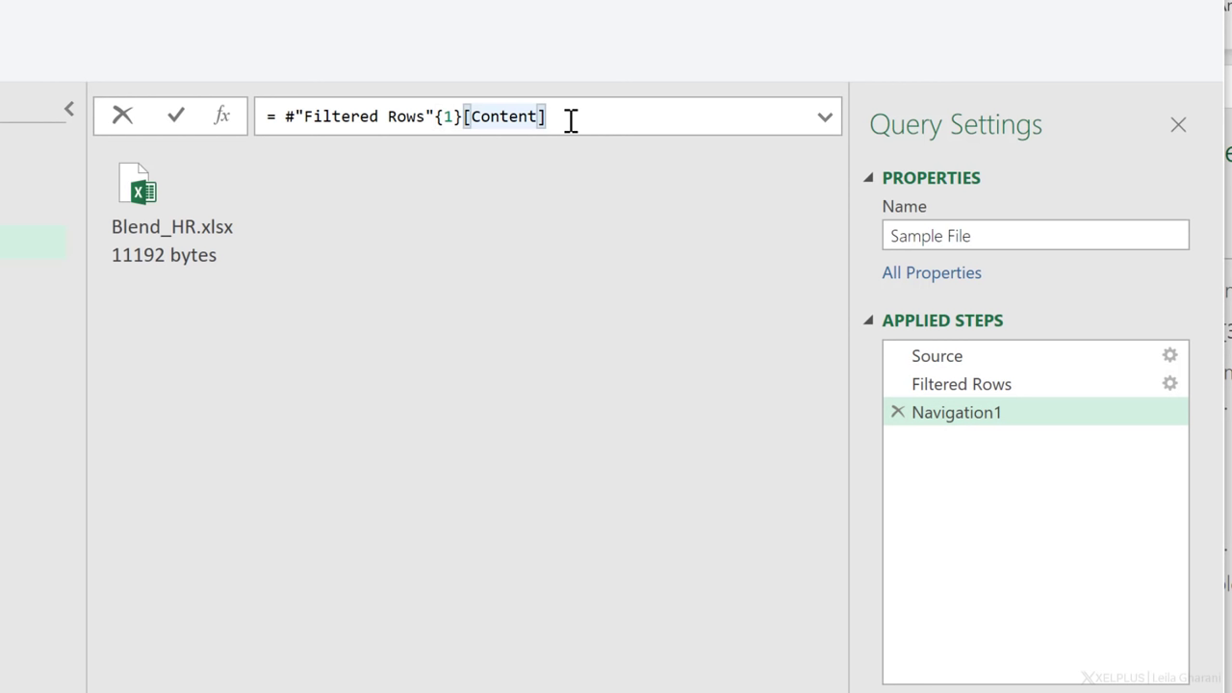
{"action": "key", "text": "Return"}
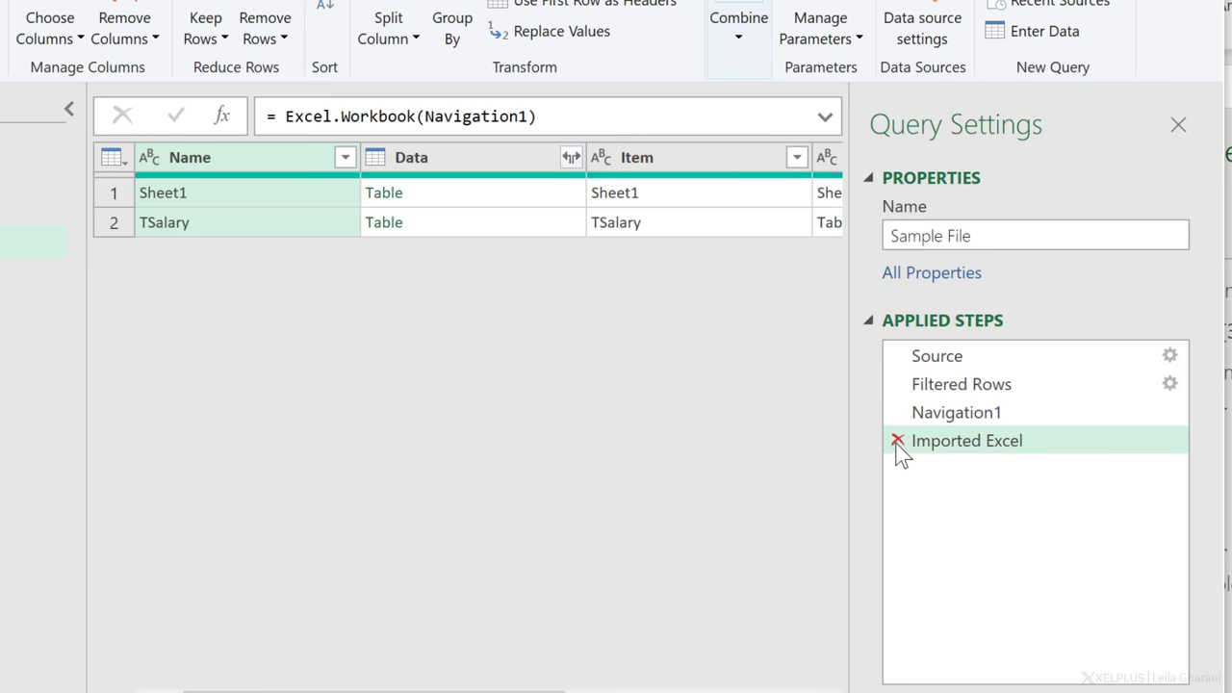
{"action": "left_click", "coordinate": [898, 441]}
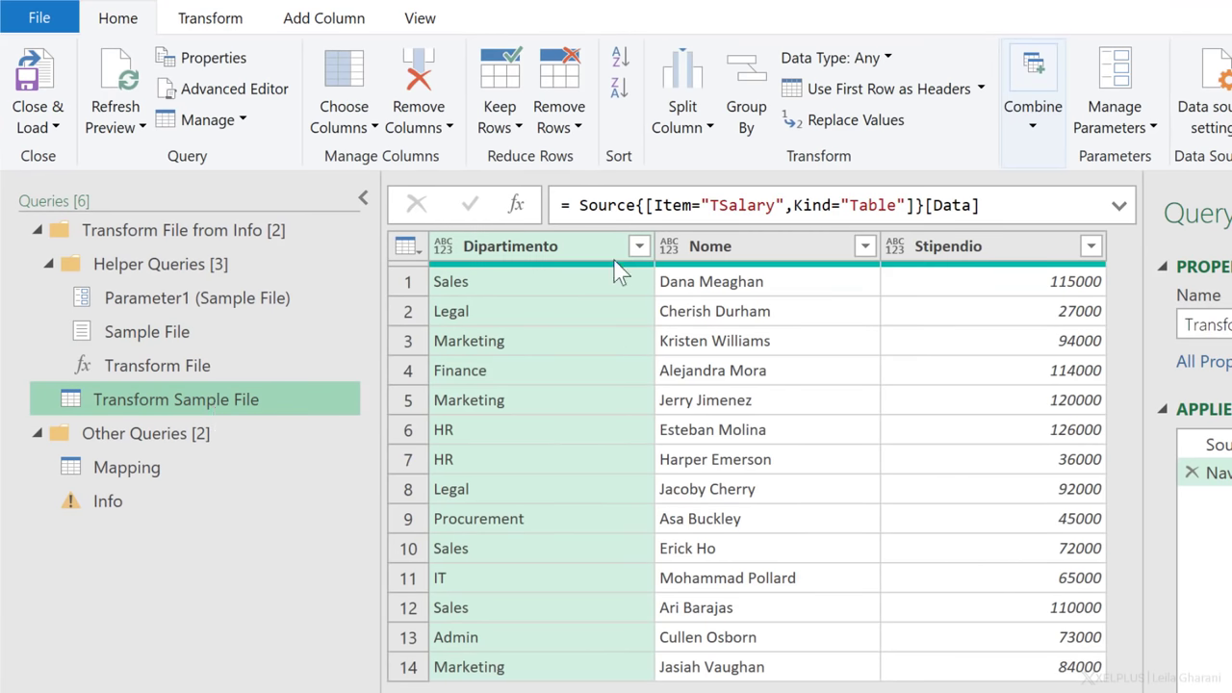
{"action": "left_click", "coordinate": [230, 499]}
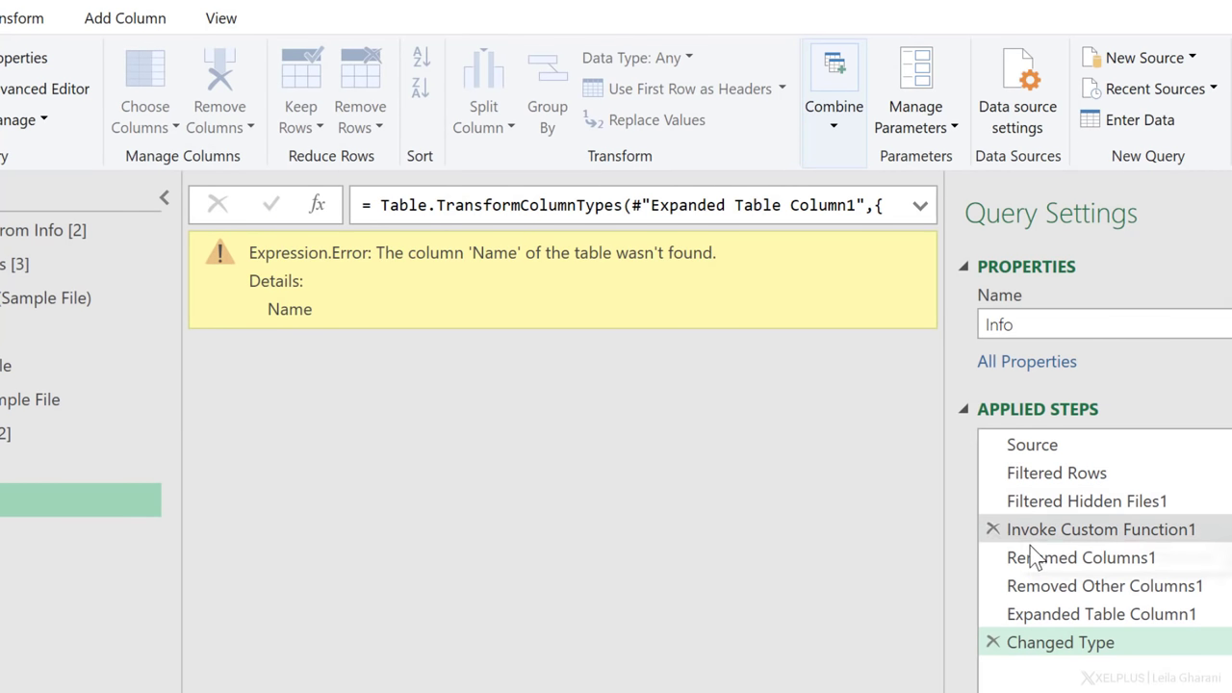
{"action": "left_click_drag", "start_coordinate": [1006, 557], "coordinate": [860, 407]}
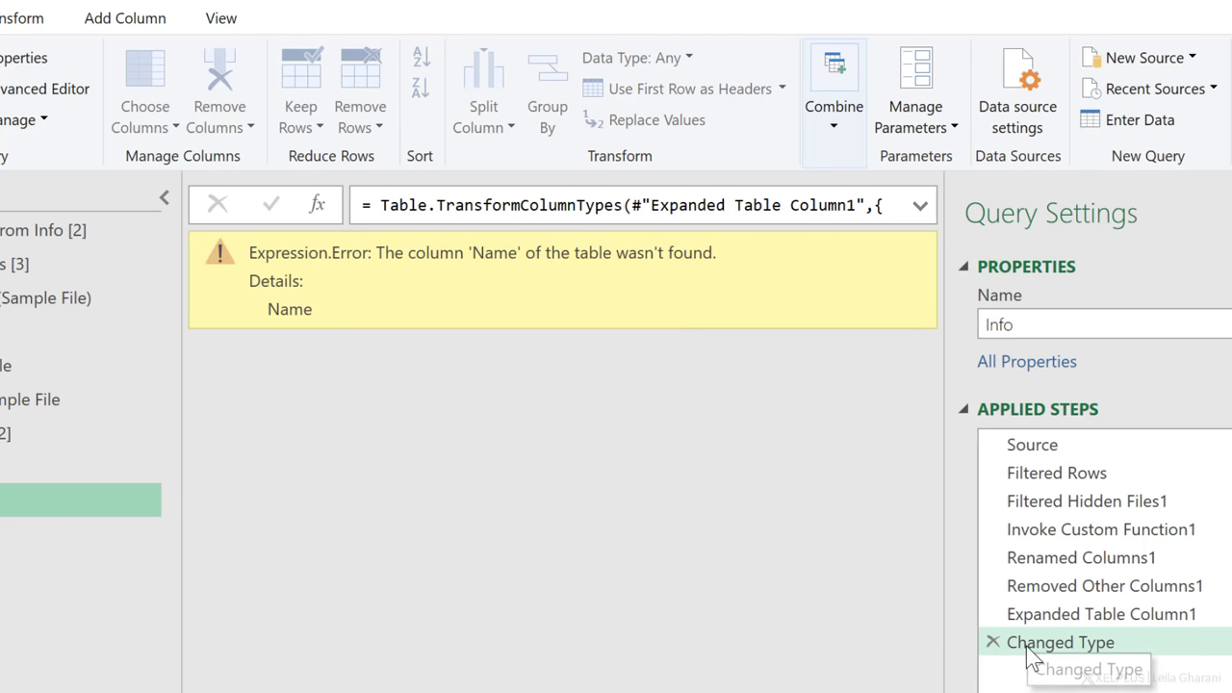
{"action": "left_click", "coordinate": [992, 643]}
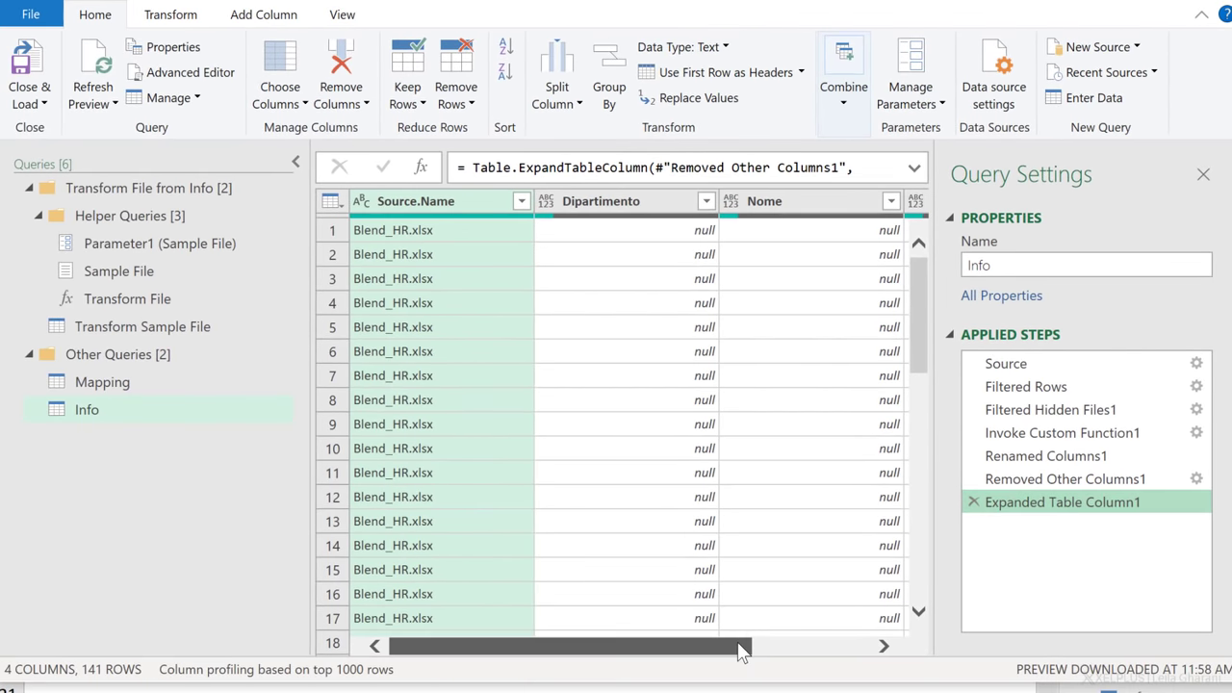
{"action": "mouse_move", "coordinate": [742, 647]}
{"action": "left_mouse_down"}
{"action": "mouse_move", "coordinate": [818, 646]}
{"action": "mouse_move", "coordinate": [738, 646]}
{"action": "left_mouse_up"}
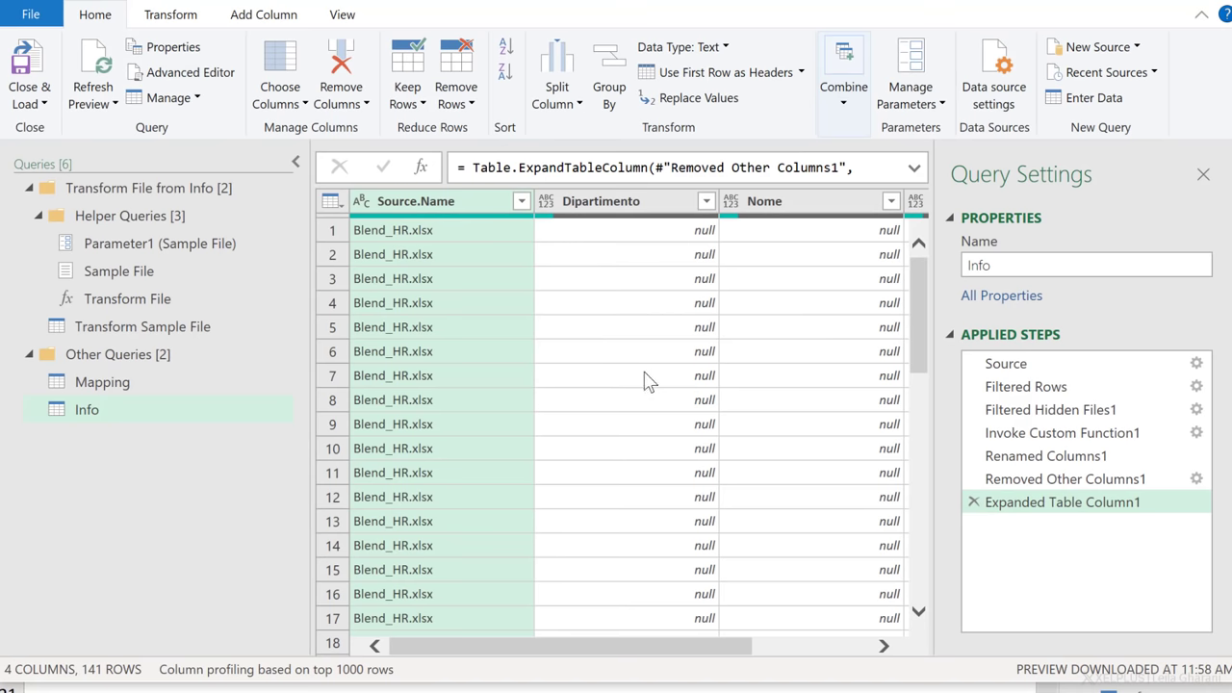
{"action": "scroll", "coordinate": [635, 390], "scroll_direction": "down", "scroll_amount": 6}
{"action": "scroll", "coordinate": [626, 395], "scroll_direction": "down", "scroll_amount": 1}
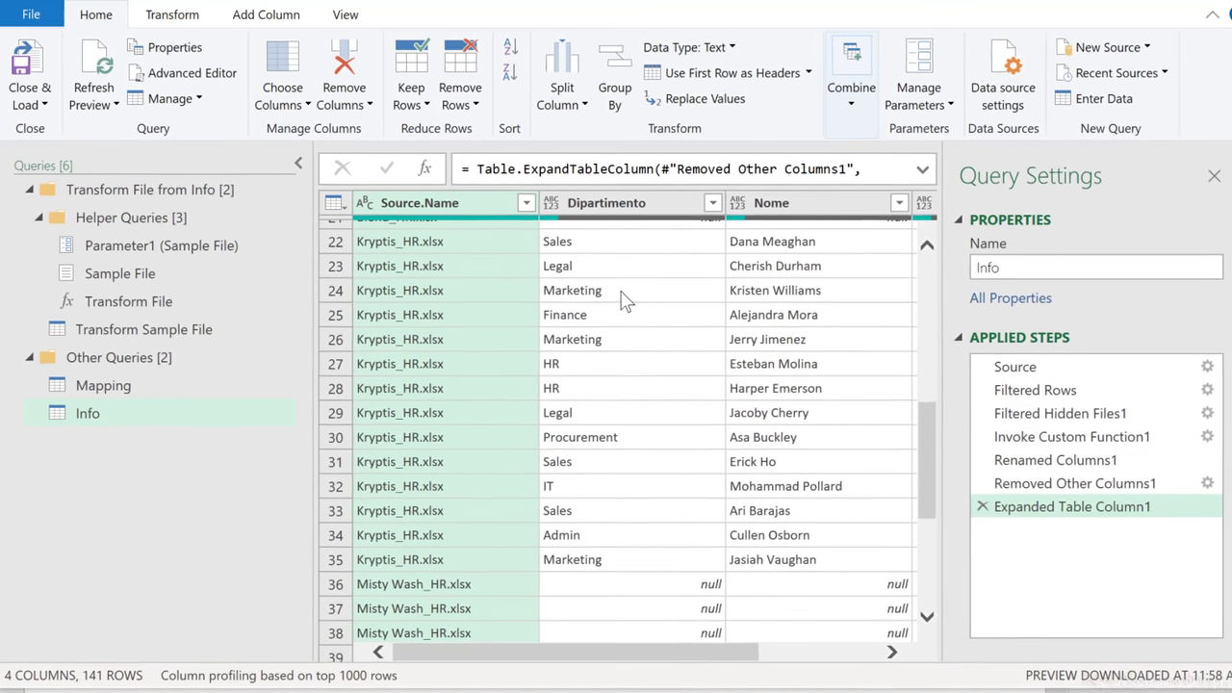
{"action": "scroll", "coordinate": [621, 385], "scroll_direction": "up", "scroll_amount": 1}
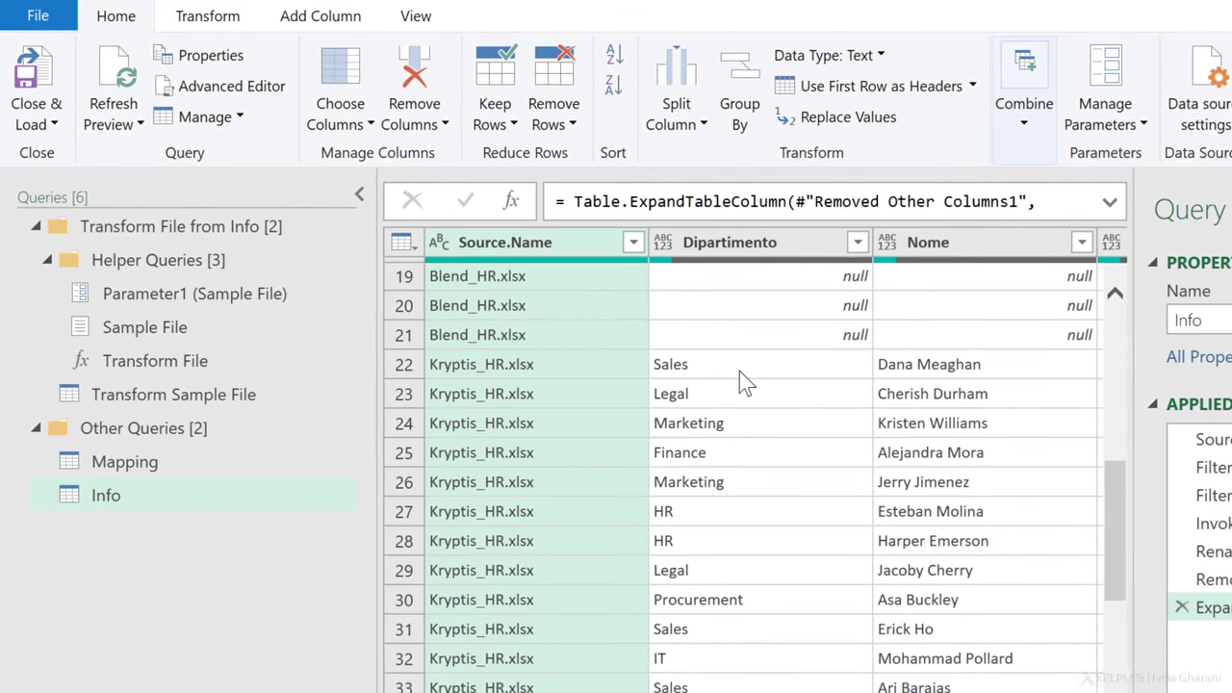
{"action": "left_click", "coordinate": [741, 369]}
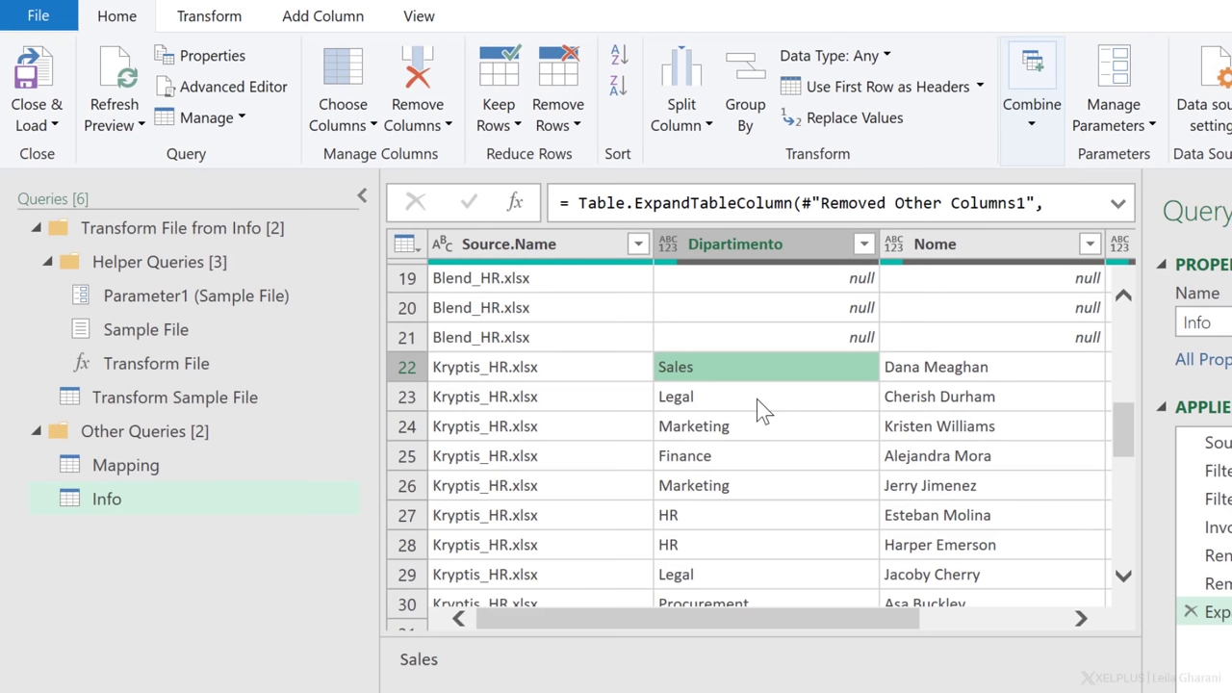
{"action": "scroll", "coordinate": [809, 544], "scroll_direction": "down", "scroll_amount": 1}
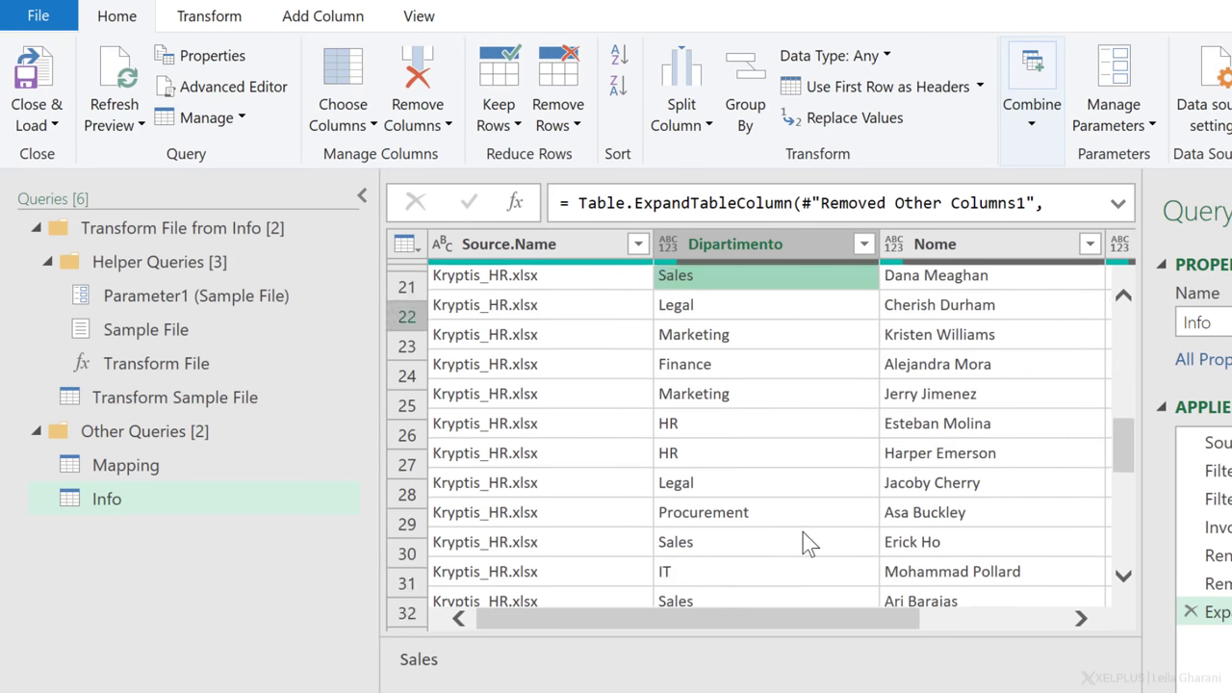
{"action": "scroll", "coordinate": [775, 519], "scroll_direction": "down", "scroll_amount": 10}
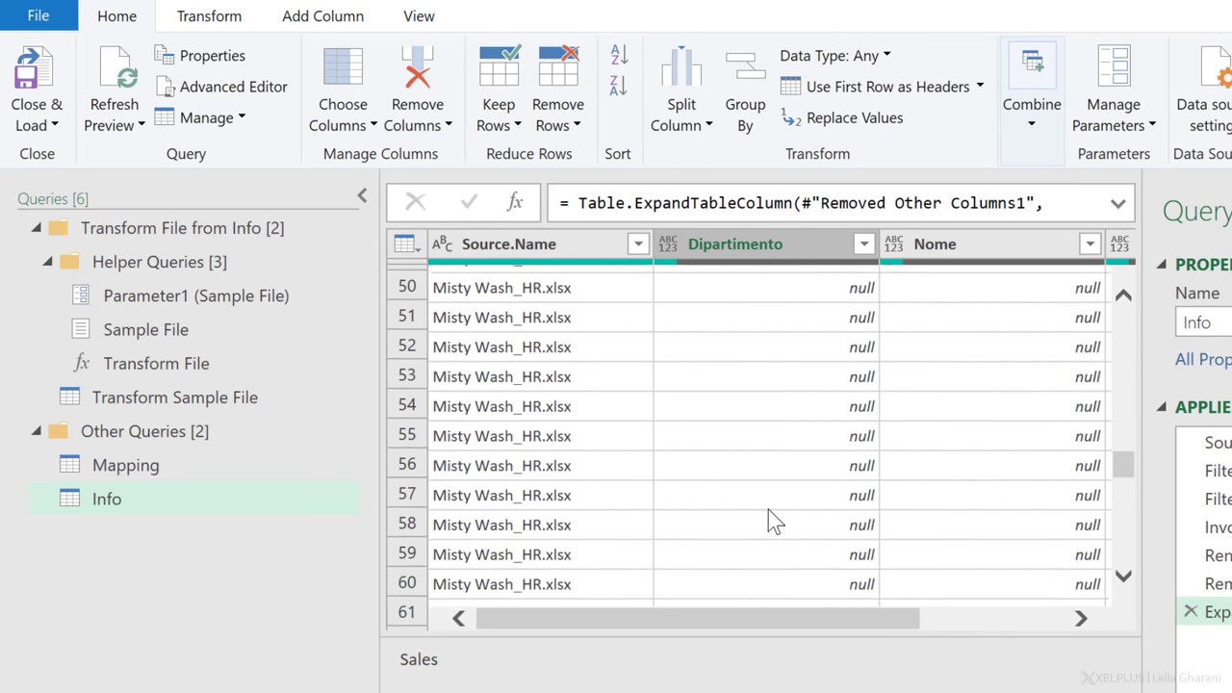
{"action": "scroll", "coordinate": [769, 511], "scroll_direction": "down", "scroll_amount": 5}
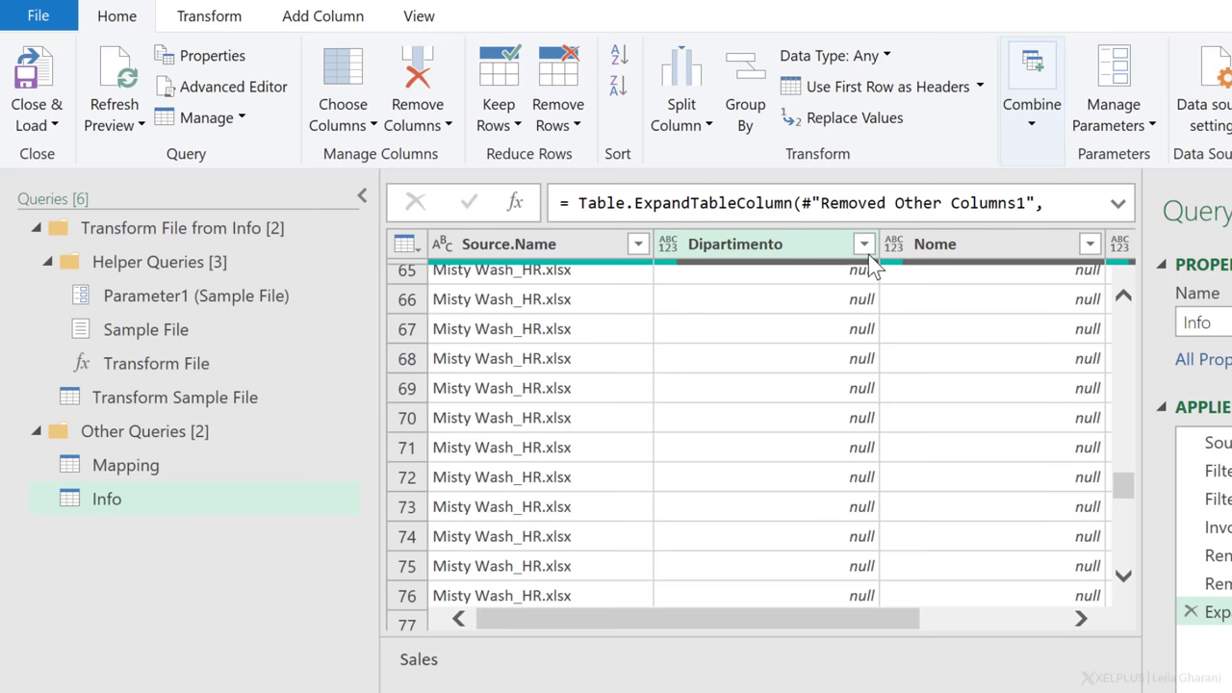
- Review the Mapping headers (FULL NAME, DEP., NOMBRE, DEPARTAMENTO→DEPARTMENT), then return to Transform Sample File
{"action": "left_click", "coordinate": [301, 404]}
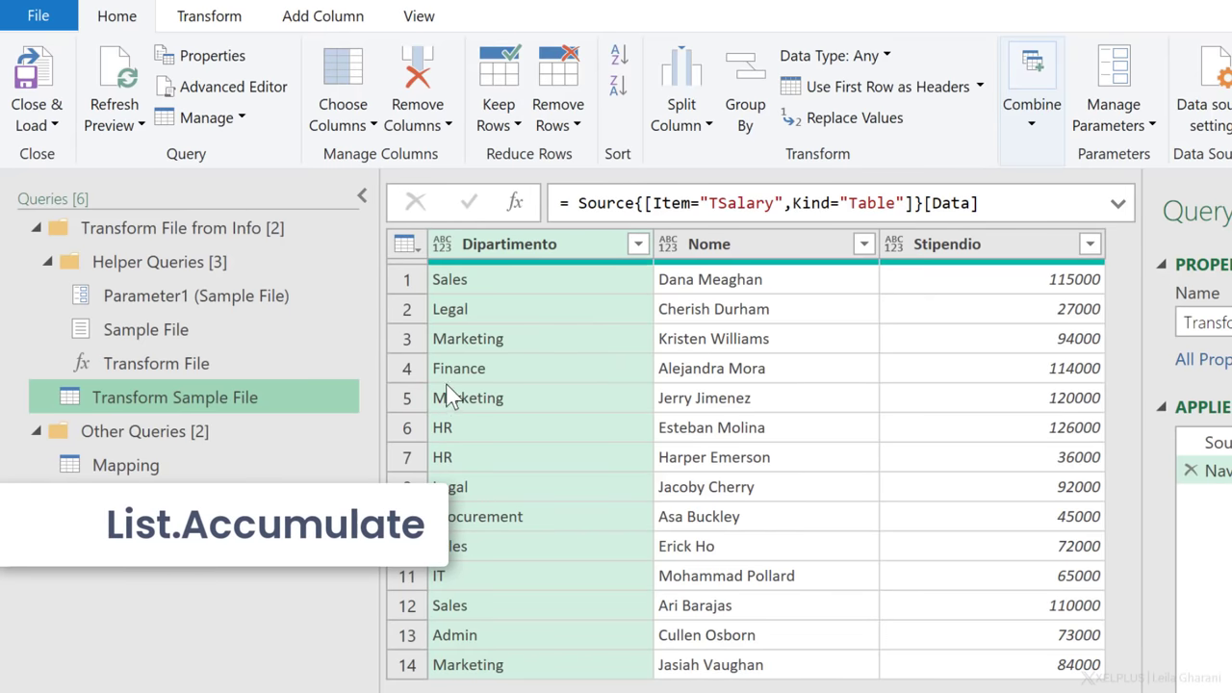
{"action": "left_click", "coordinate": [199, 462]}
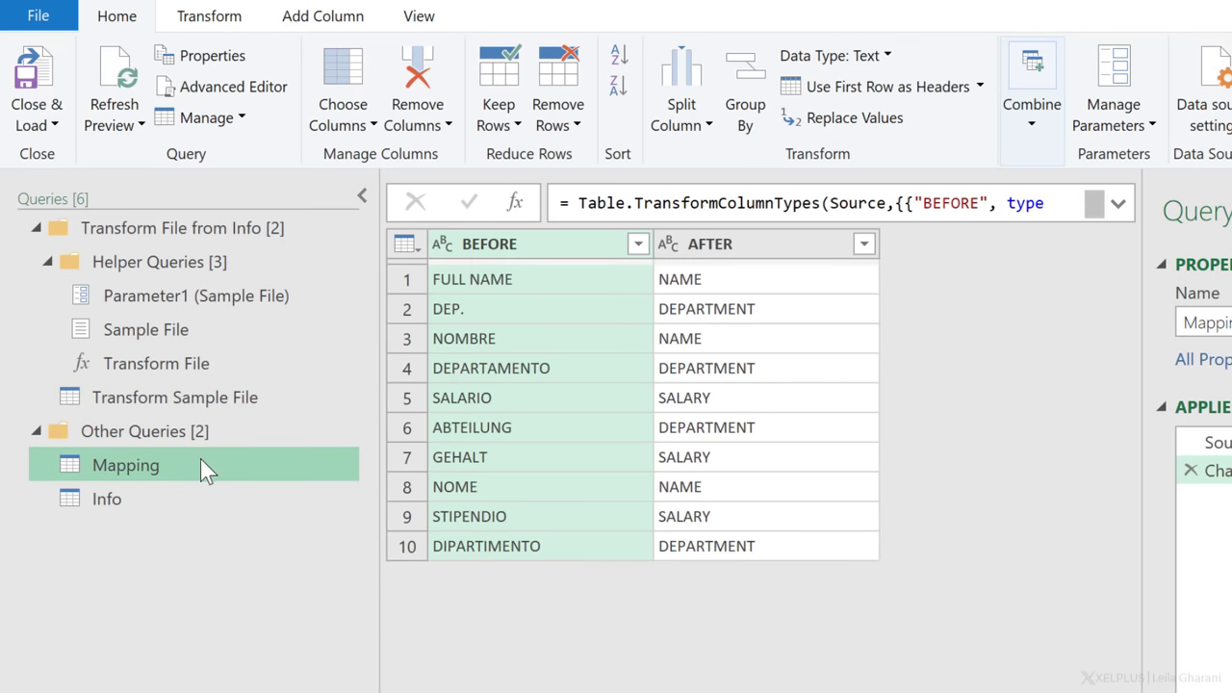
{"action": "left_click", "coordinate": [531, 282]}
{"action": "left_click", "coordinate": [518, 306]}
{"action": "left_click", "coordinate": [517, 337]}
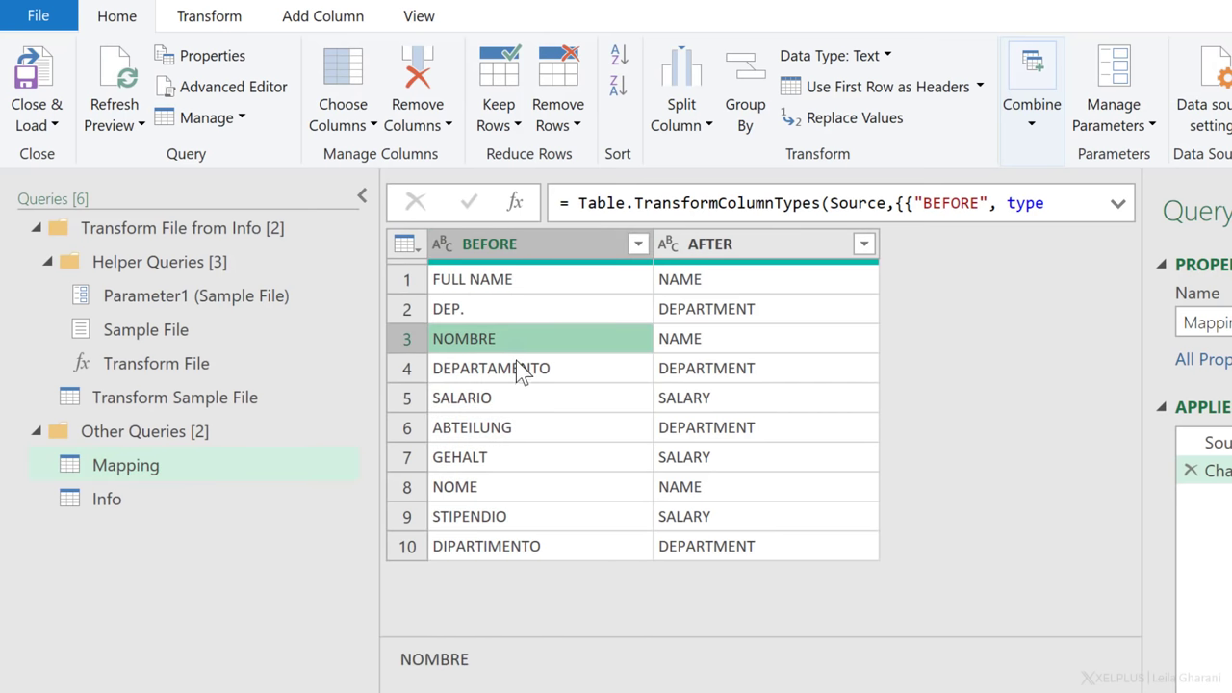
{"action": "left_click", "coordinate": [520, 367]}
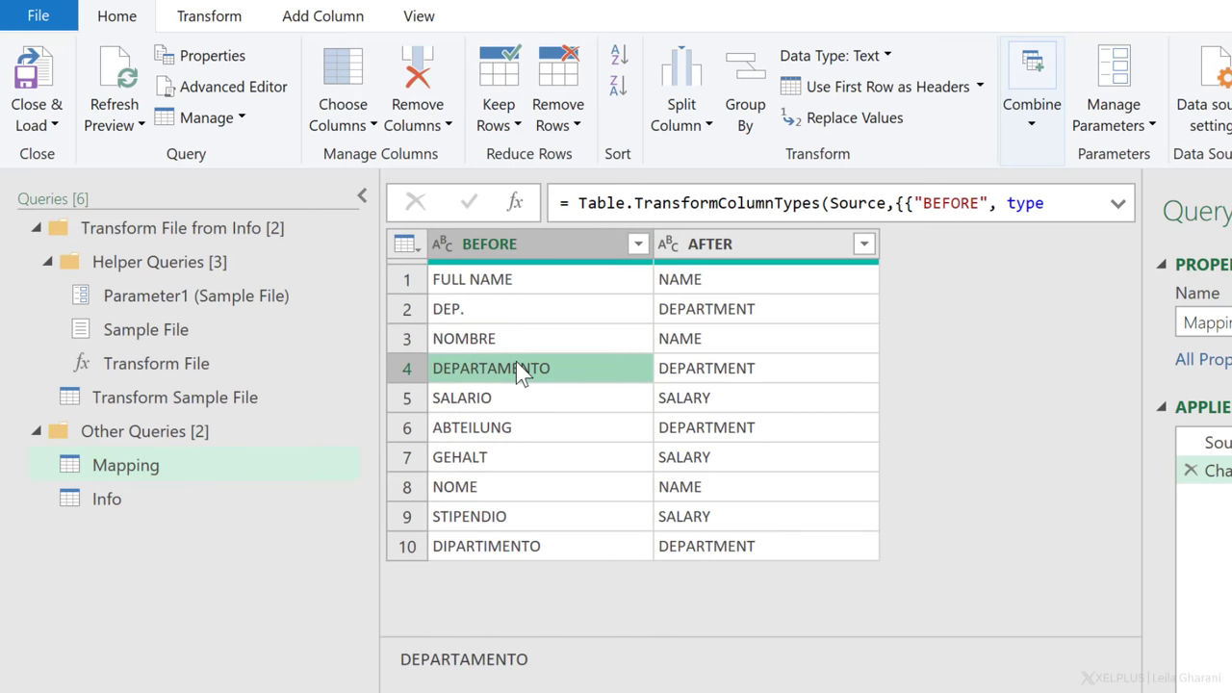
{"action": "left_click", "coordinate": [713, 376]}
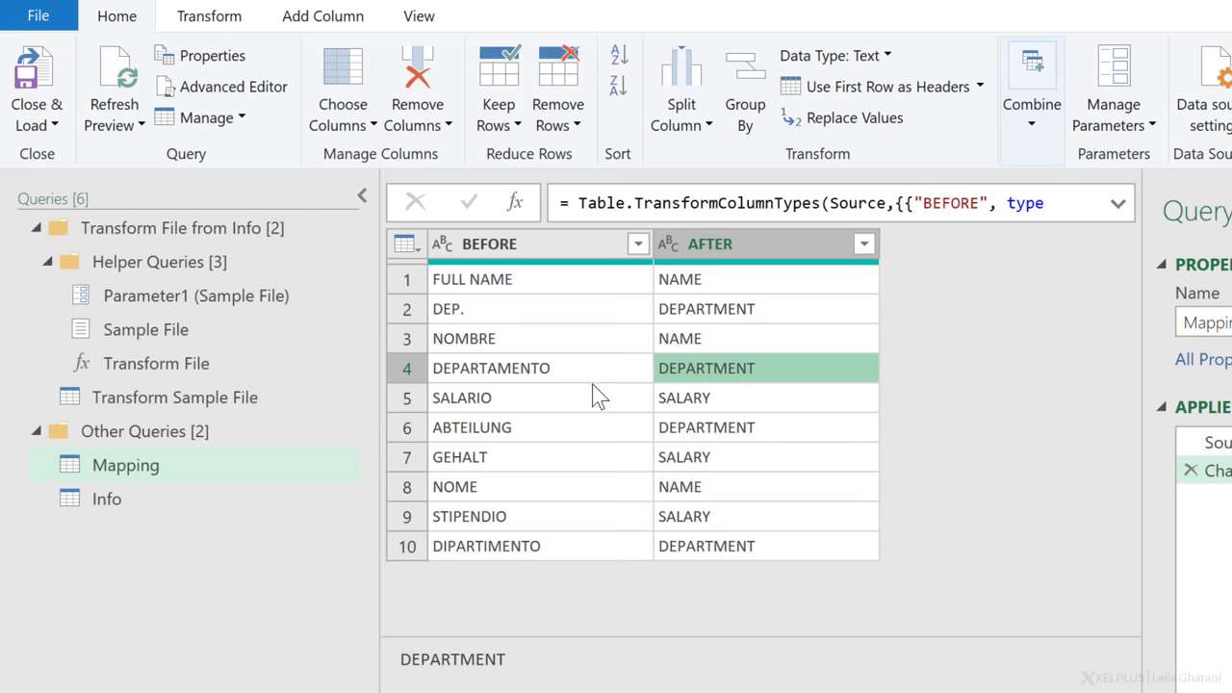
{"action": "left_click", "coordinate": [158, 399]}
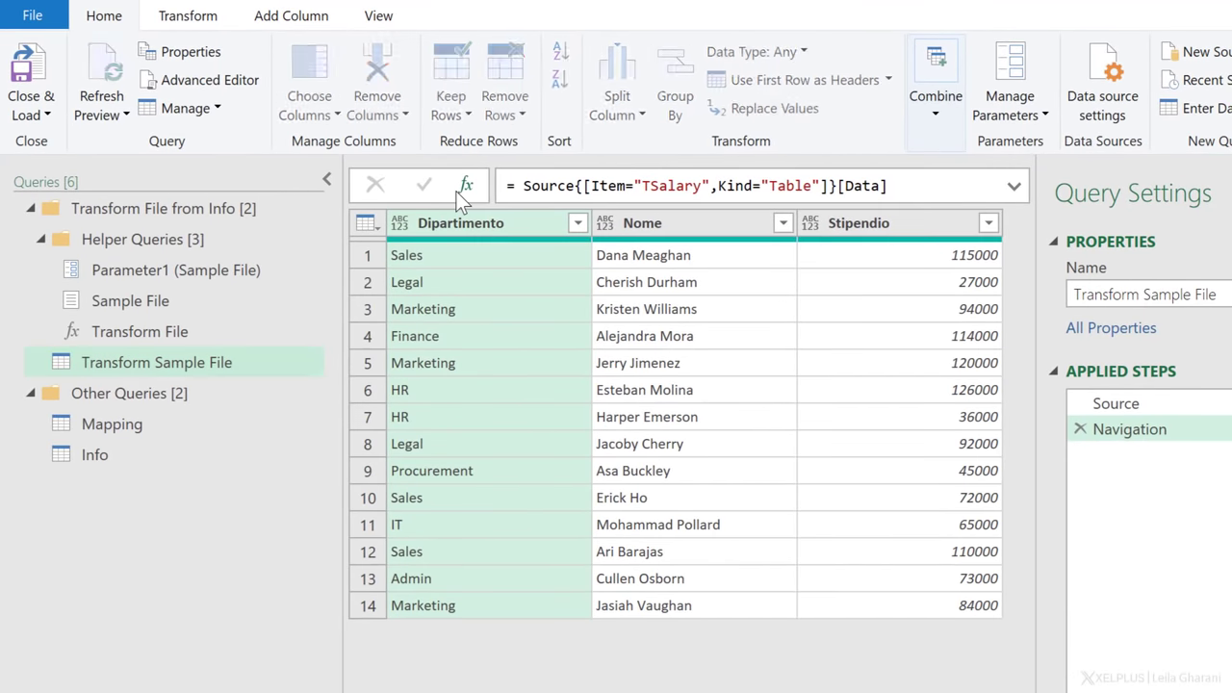
- Add a Custom1 step whose formula begins = Table.TransformColumnNames(TSalary_Table,
{"action": "left_click", "coordinate": [458, 188]}
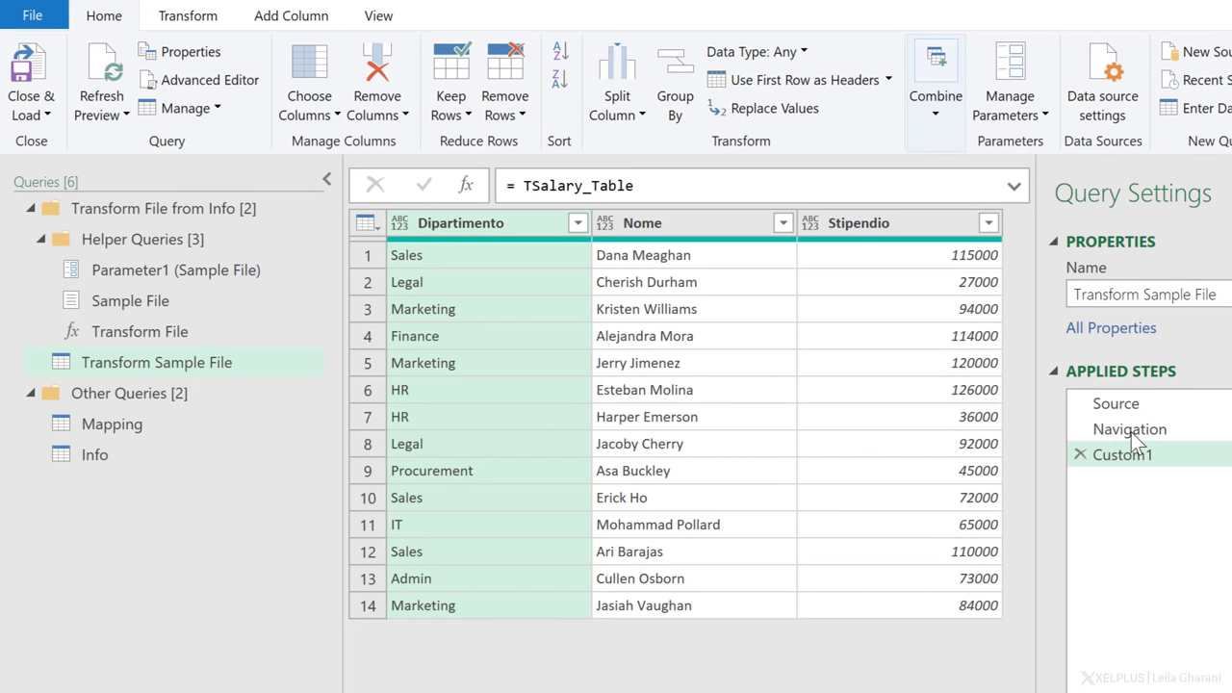
{"action": "left_click", "coordinate": [523, 186]}
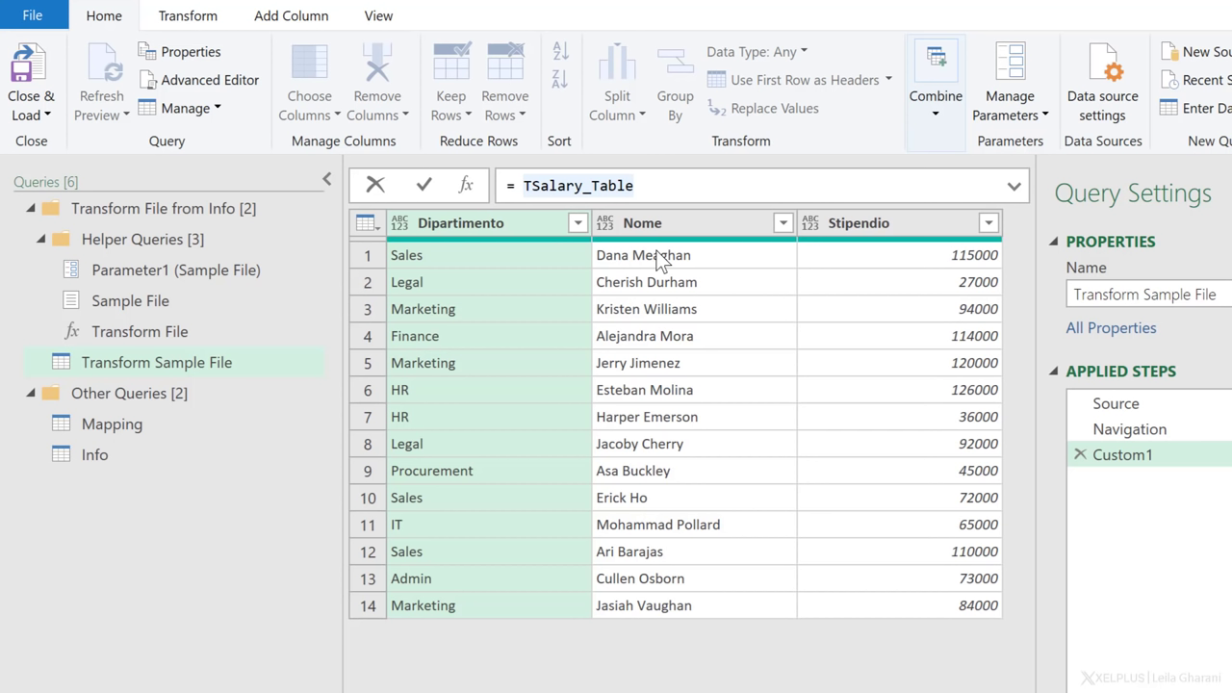
{"action": "type", "text": "("}
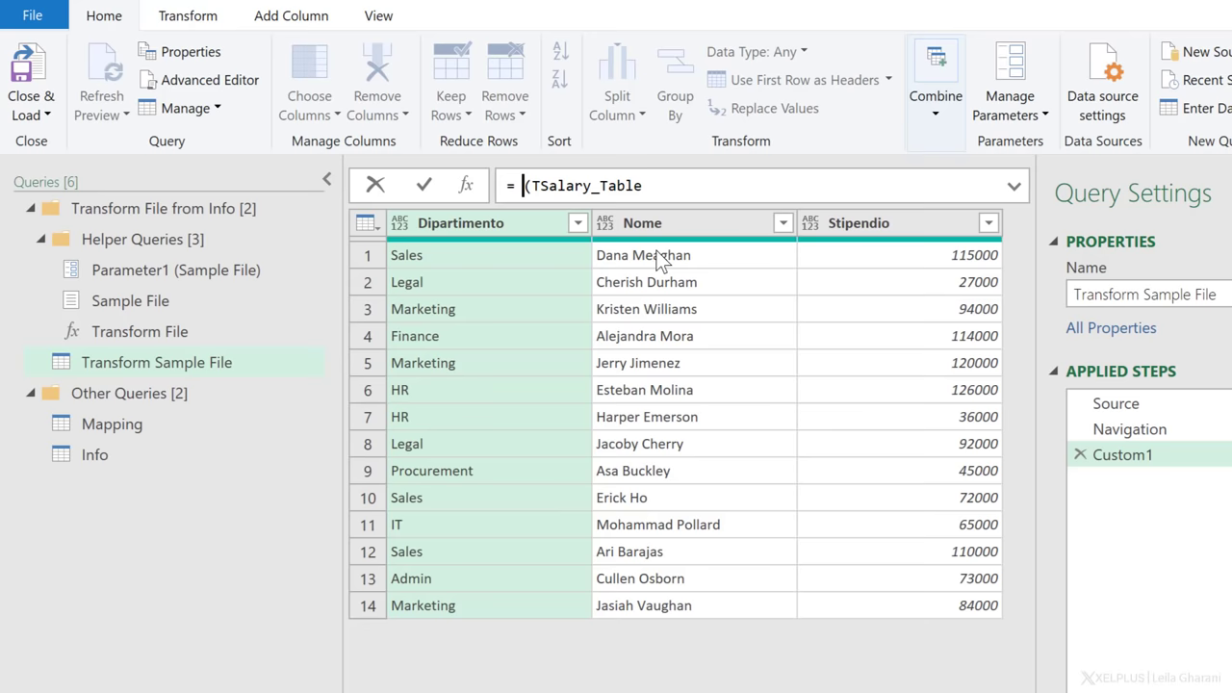
{"action": "type", "text": "table."}
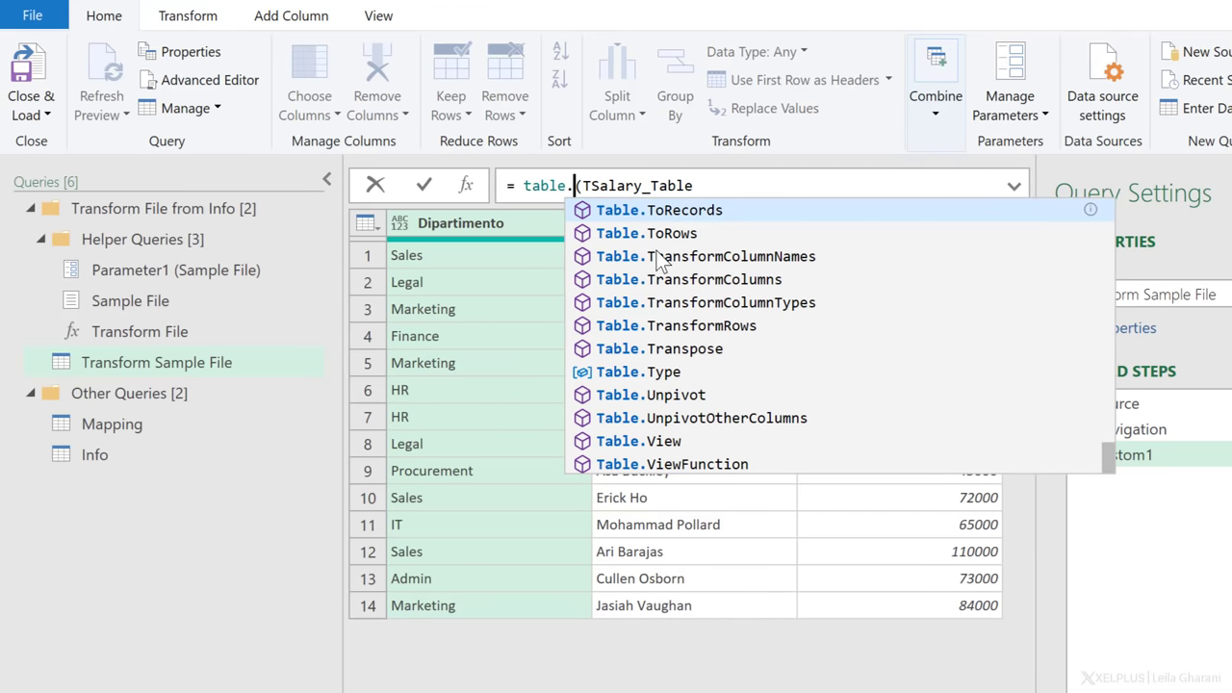
{"action": "type", "text": "t"}
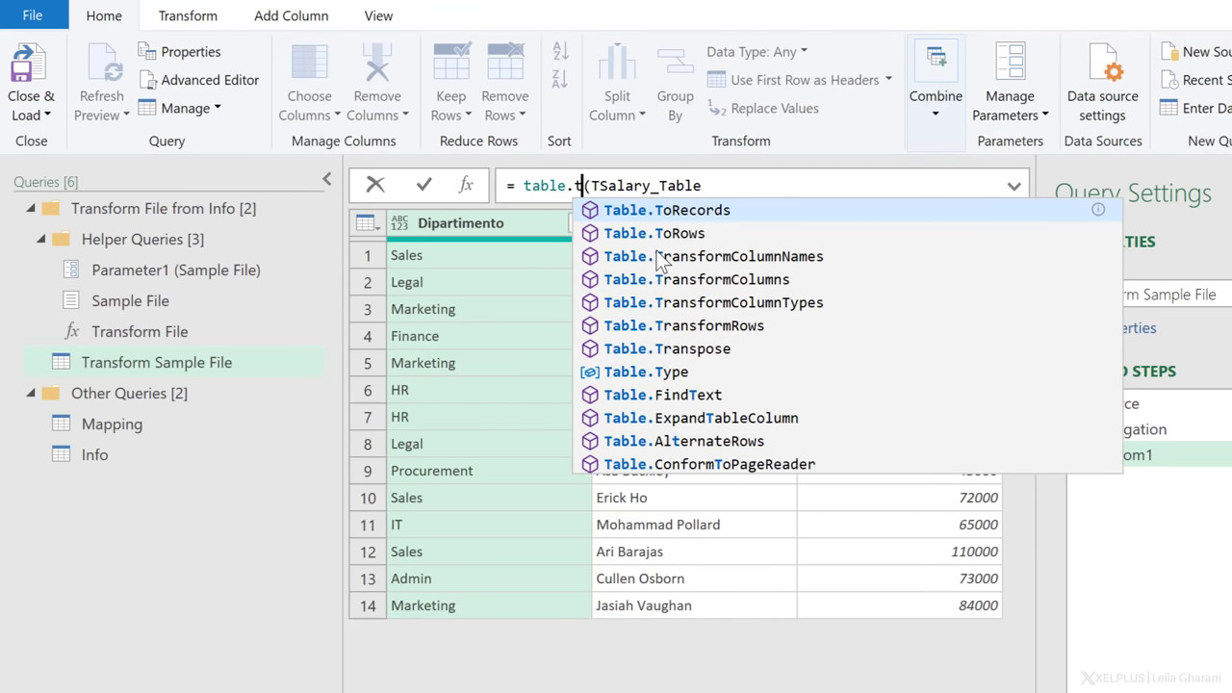
{"action": "type", "text": "ran"}
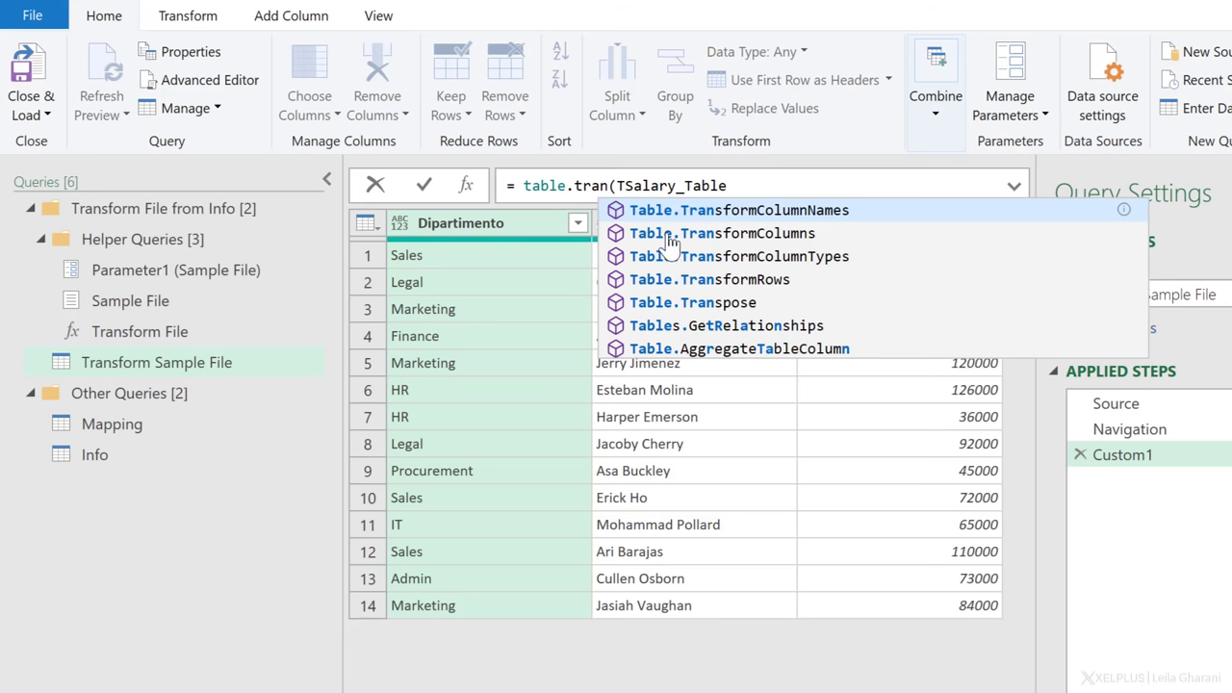
{"action": "left_click", "coordinate": [692, 210]}
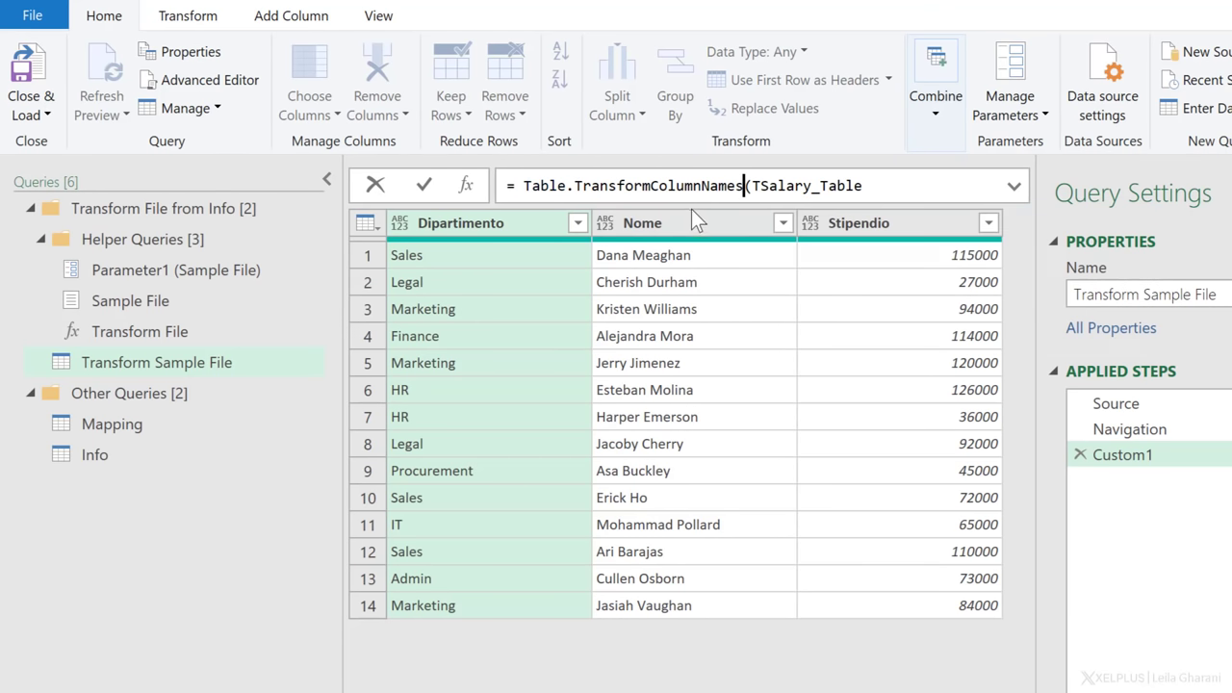
{"action": "double_click", "coordinate": [893, 188]}
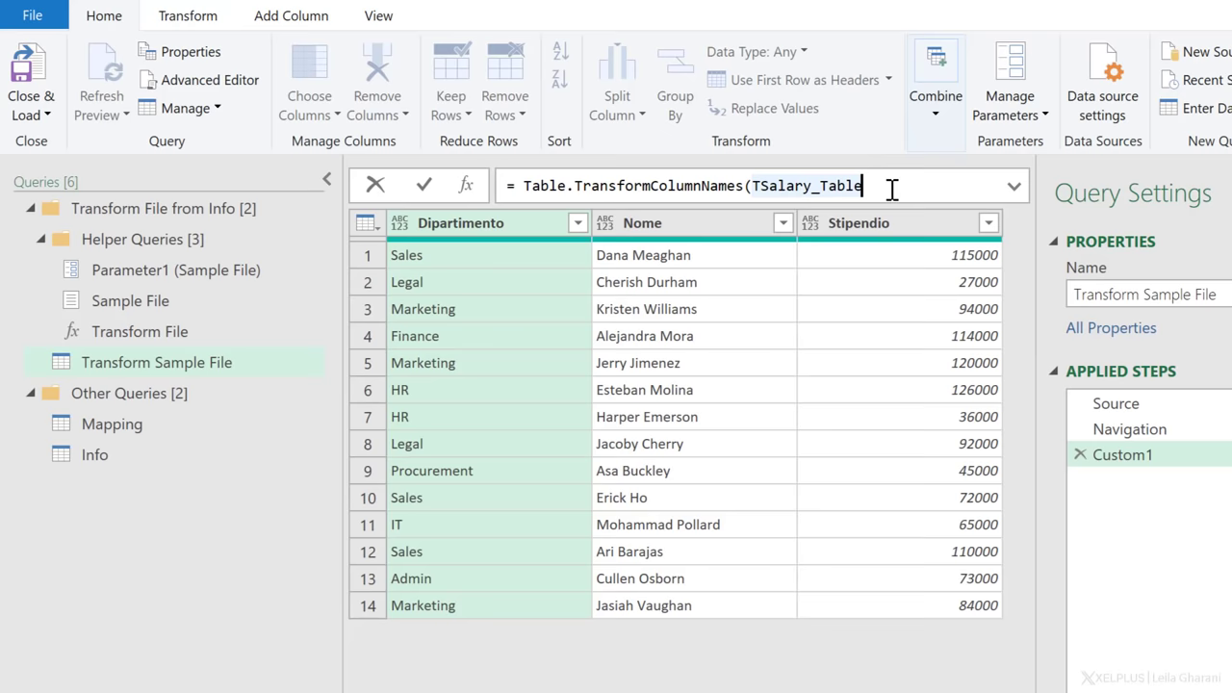
{"action": "type", "text": ","}
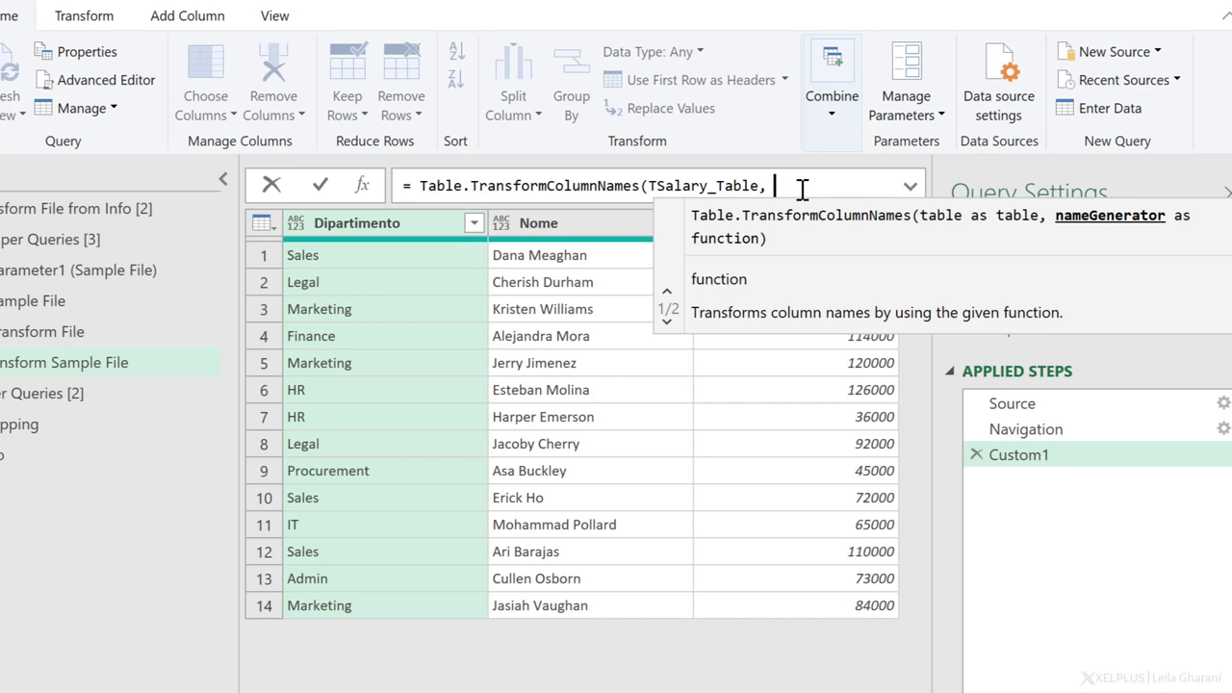
- Continue the Custom1 formula with each, then List.Accumulate( on a new line
{"action": "type", "text": "each"}
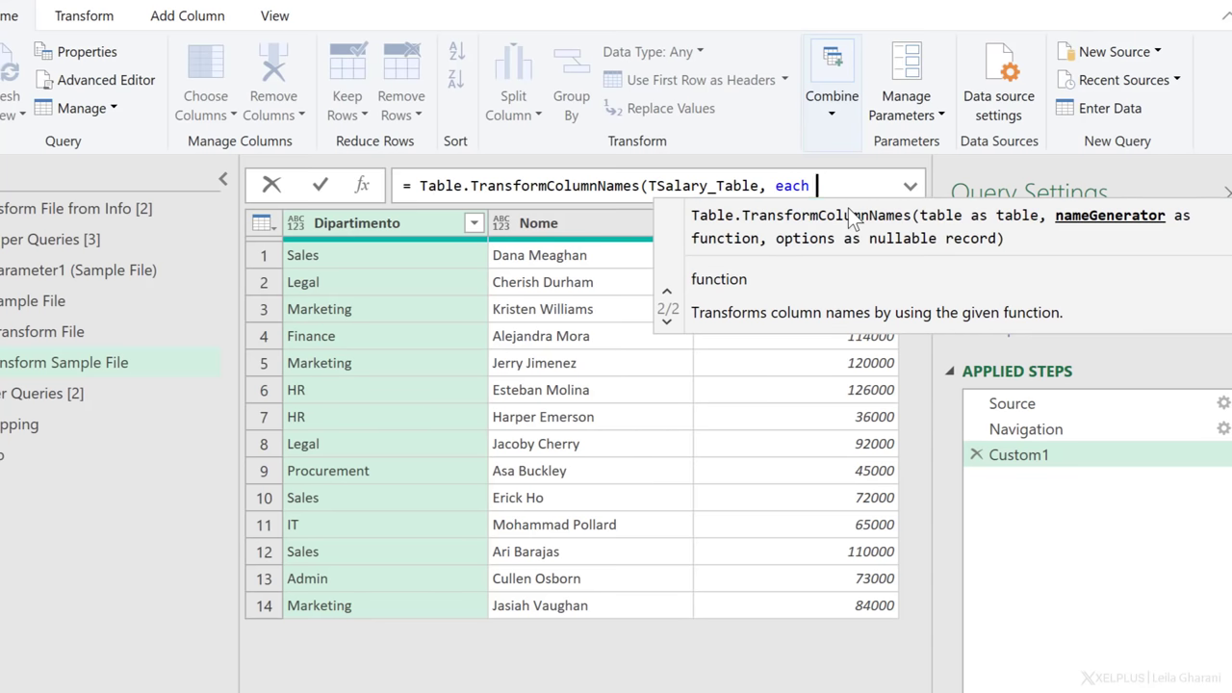
{"action": "key", "text": "shift+Return"}
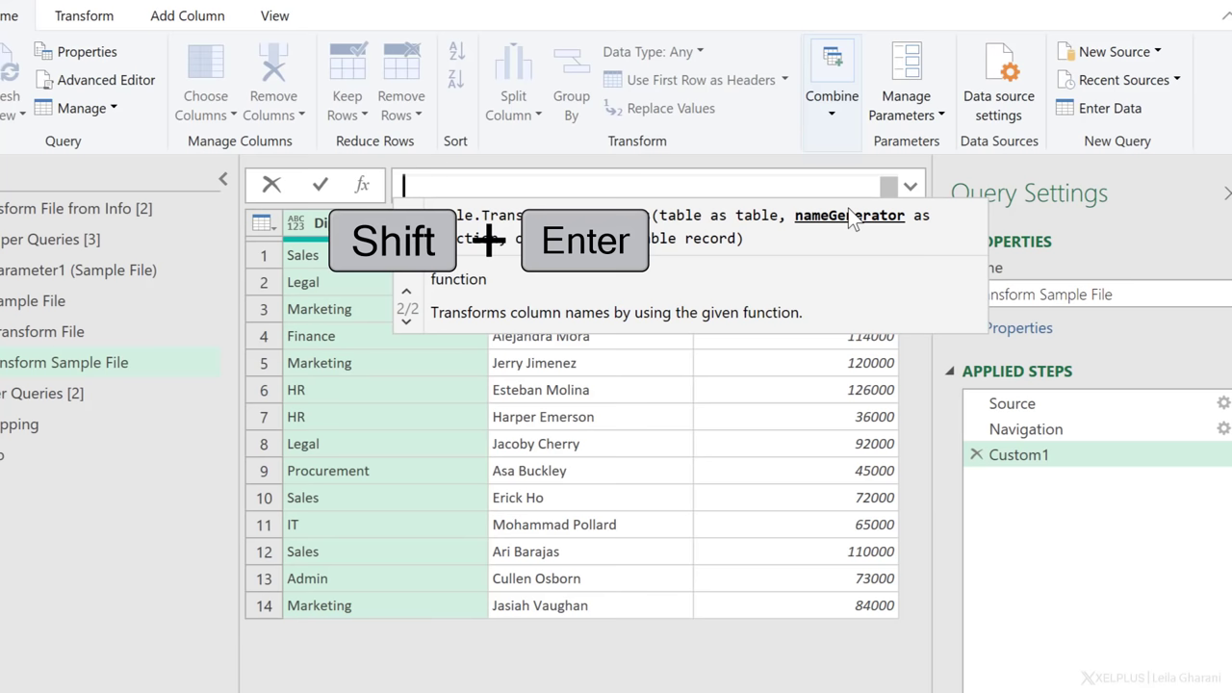
{"action": "key", "text": "Return"}
{"action": "left_click", "coordinate": [904, 190]}
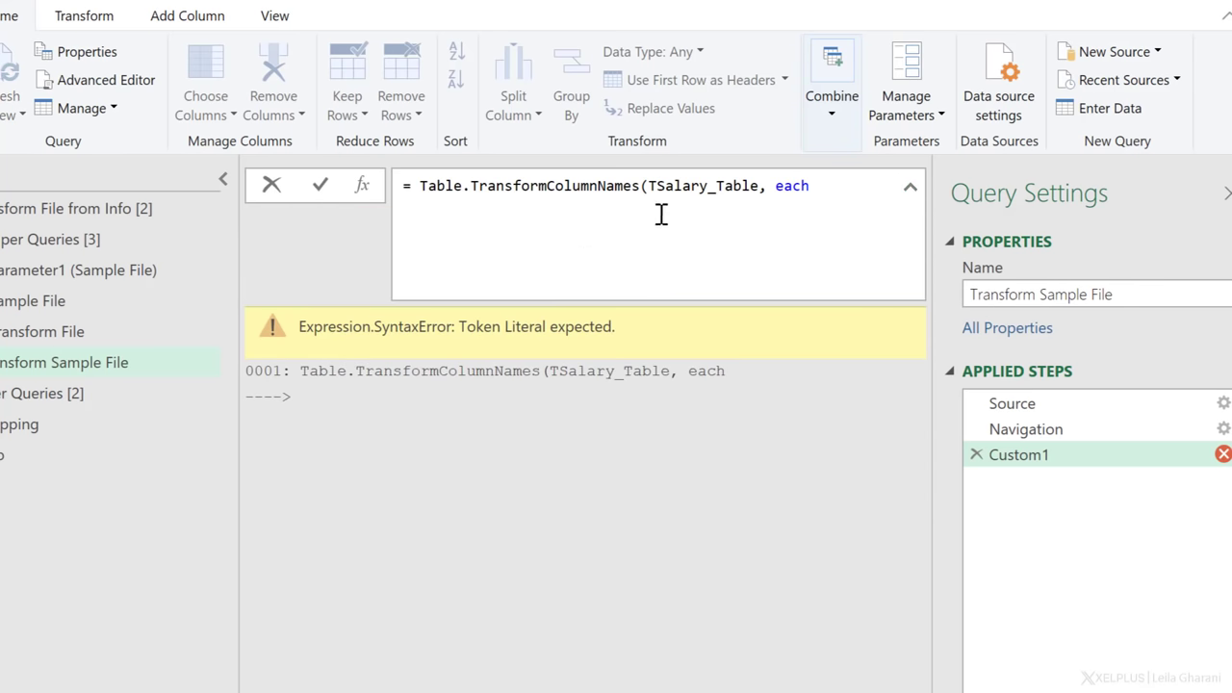
{"action": "left_click", "coordinate": [842, 190]}
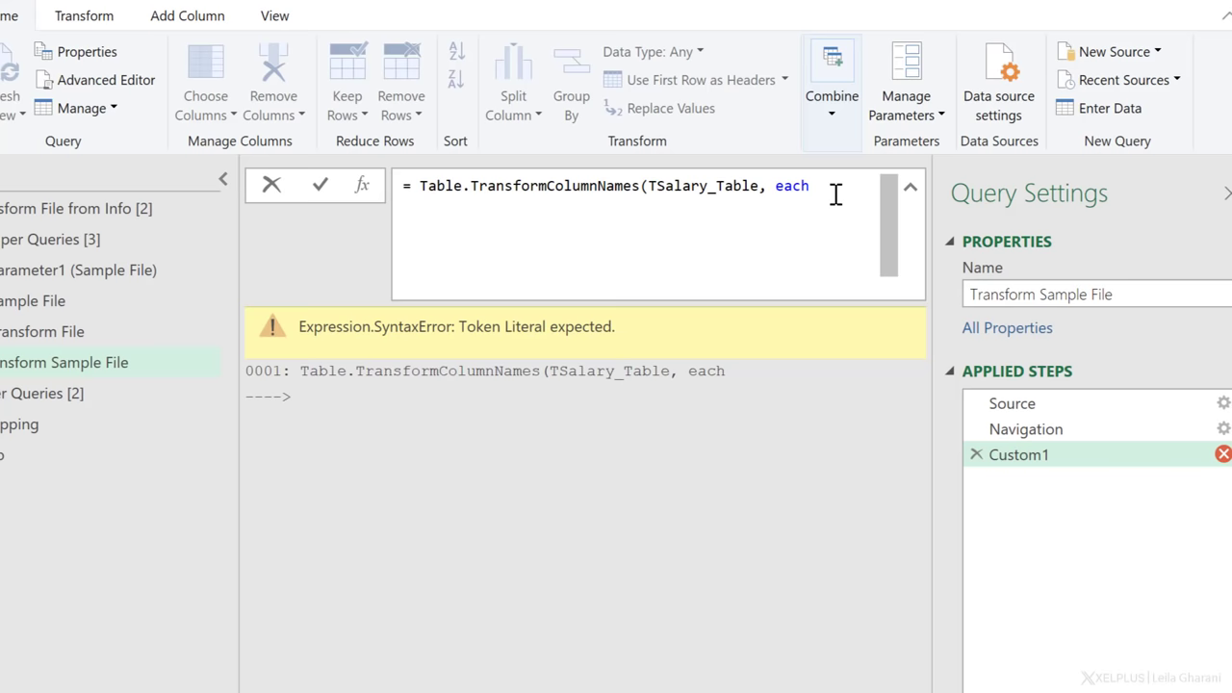
{"action": "key", "text": "shift+Return"}
{"action": "type", "text": "List."}
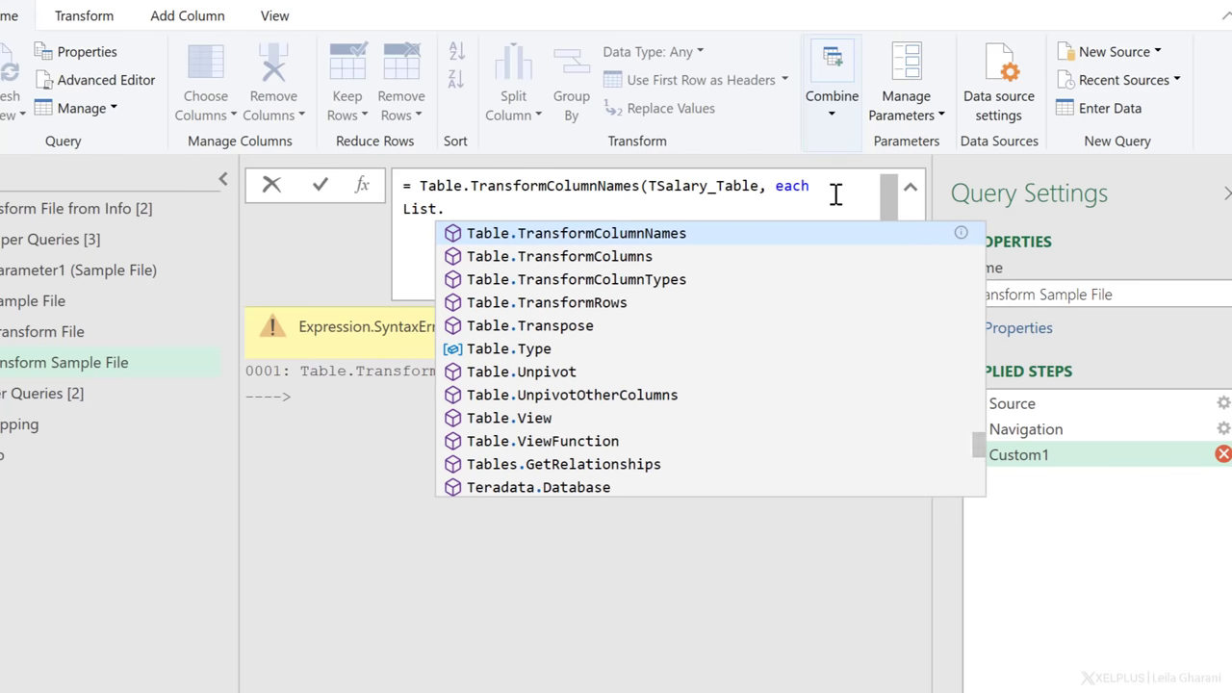
{"action": "key", "text": "BackSpace"}
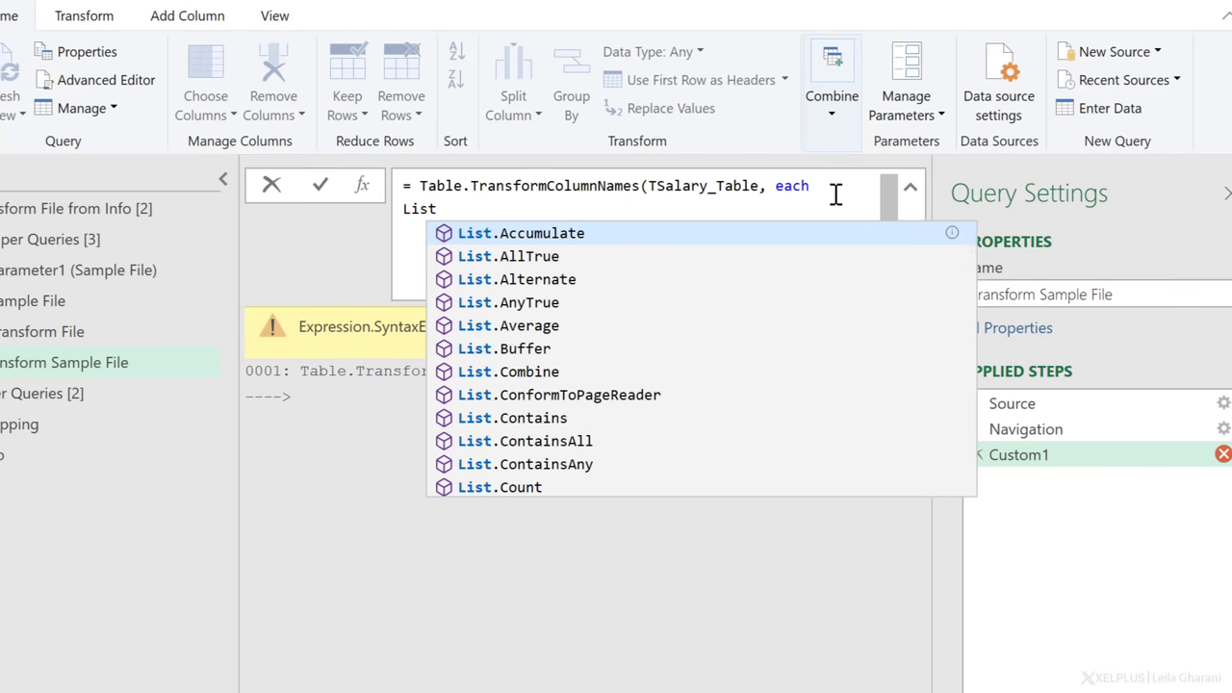
{"action": "key", "text": "Tab"}
{"action": "type", "text": "("}
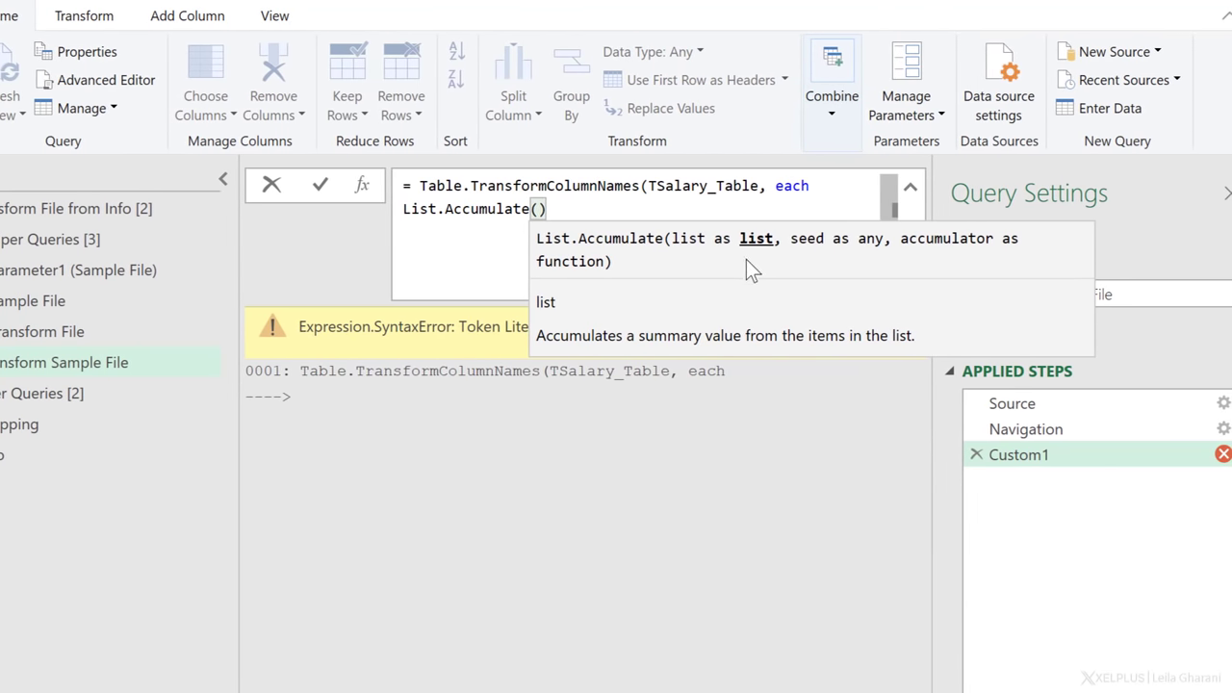
- Pass Table.ToRecords(Mapping) and _ as List.Accumulate's list and seed arguments
{"action": "type", "text": "table.t"}
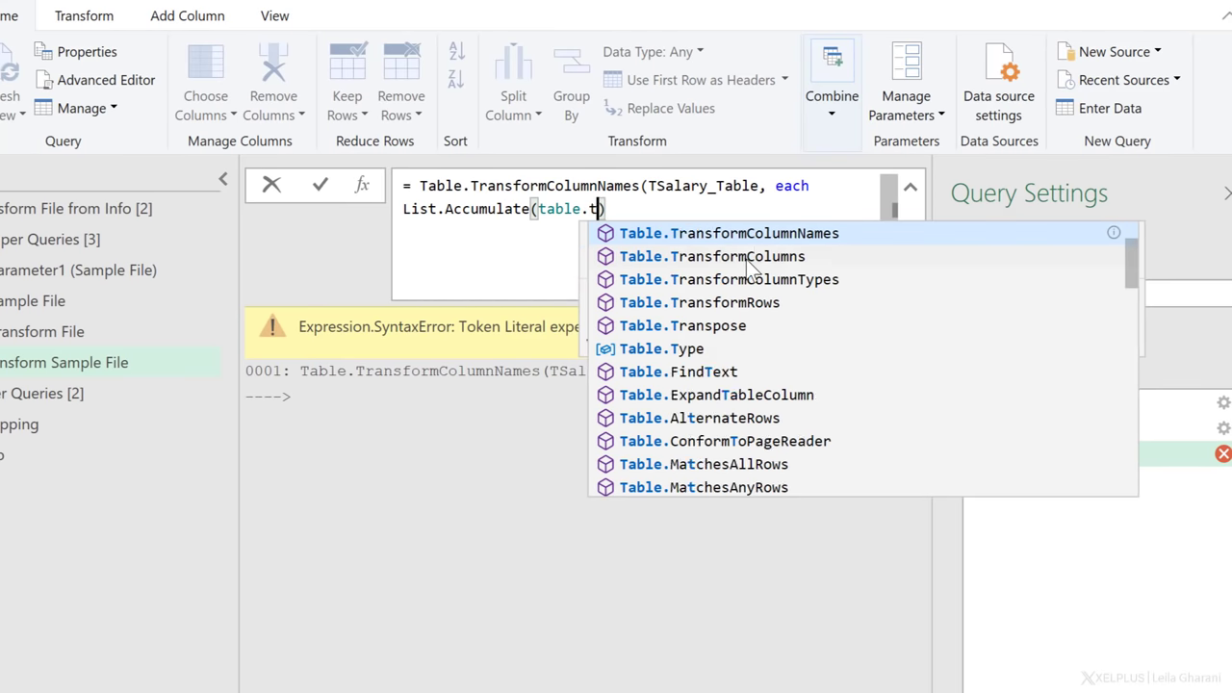
{"action": "type", "text": "o"}
{"action": "key", "text": "Tab"}
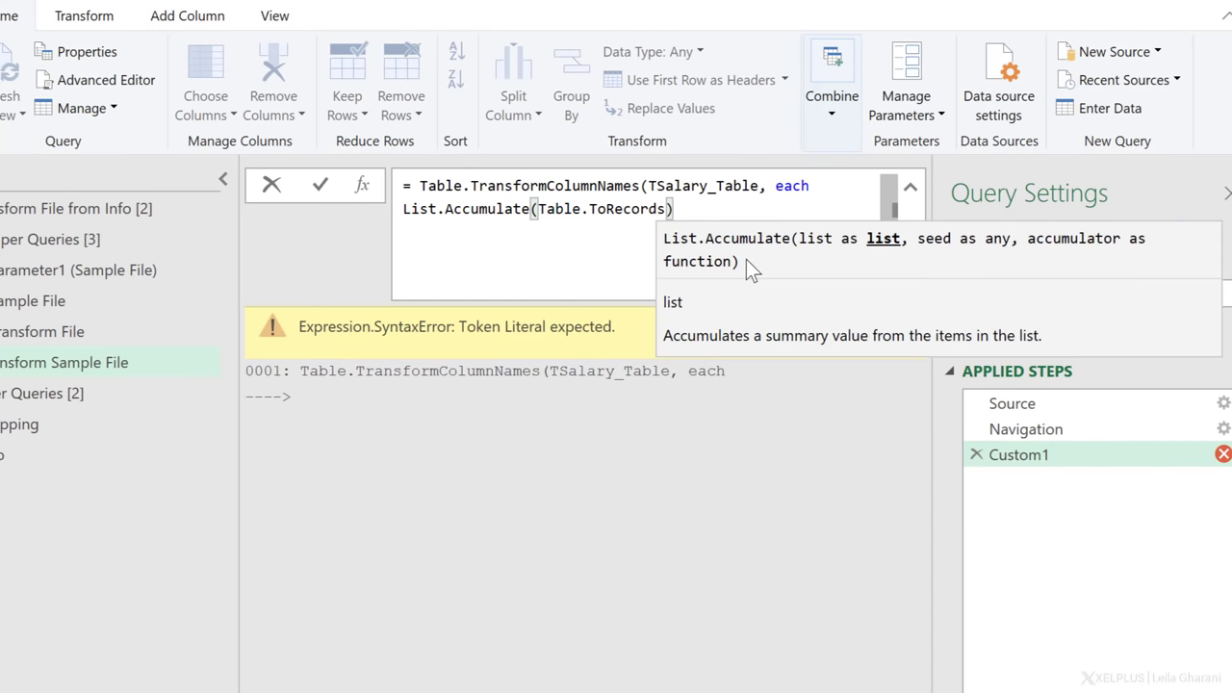
{"action": "type", "text": "(mapp"}
{"action": "key", "text": "Tab"}
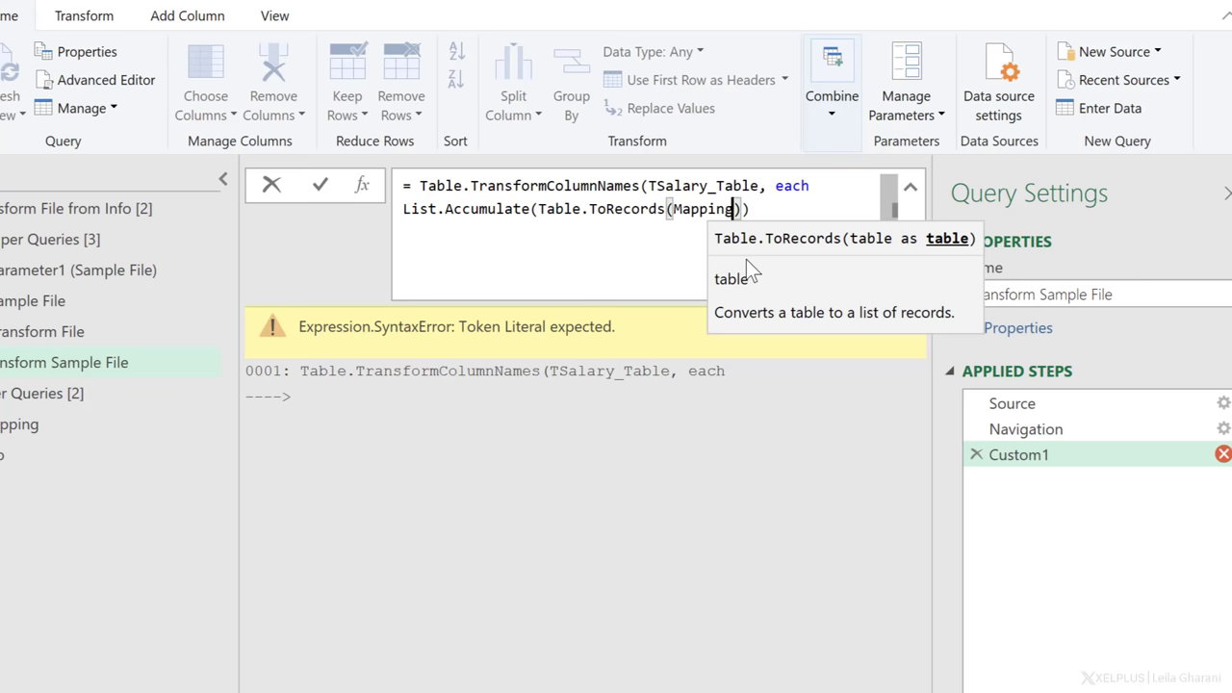
{"action": "type", "text": ")"}
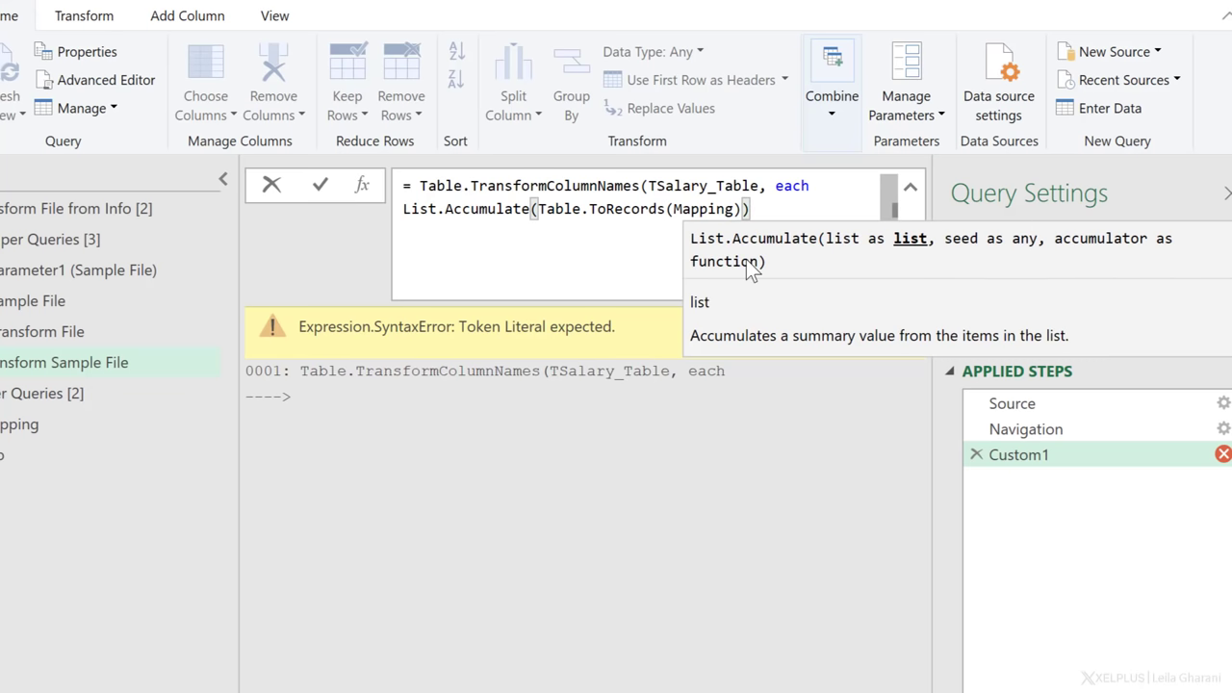
{"action": "type", "text": ","}
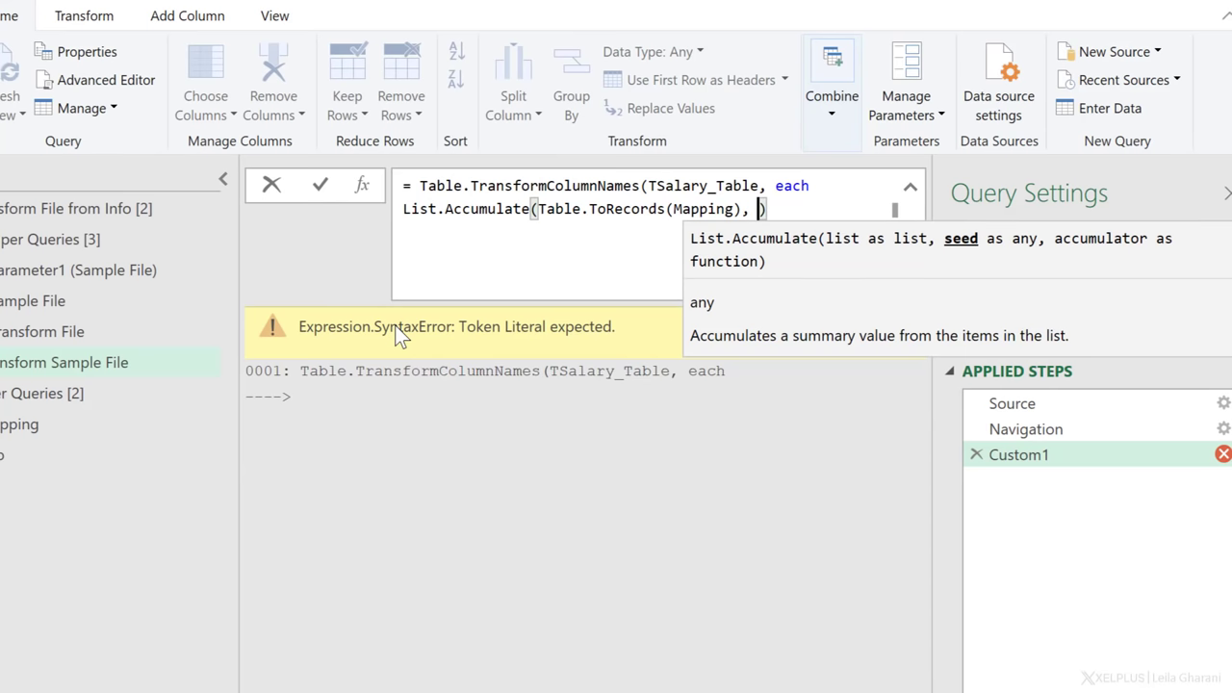
{"action": "type", "text": "_ ,"}
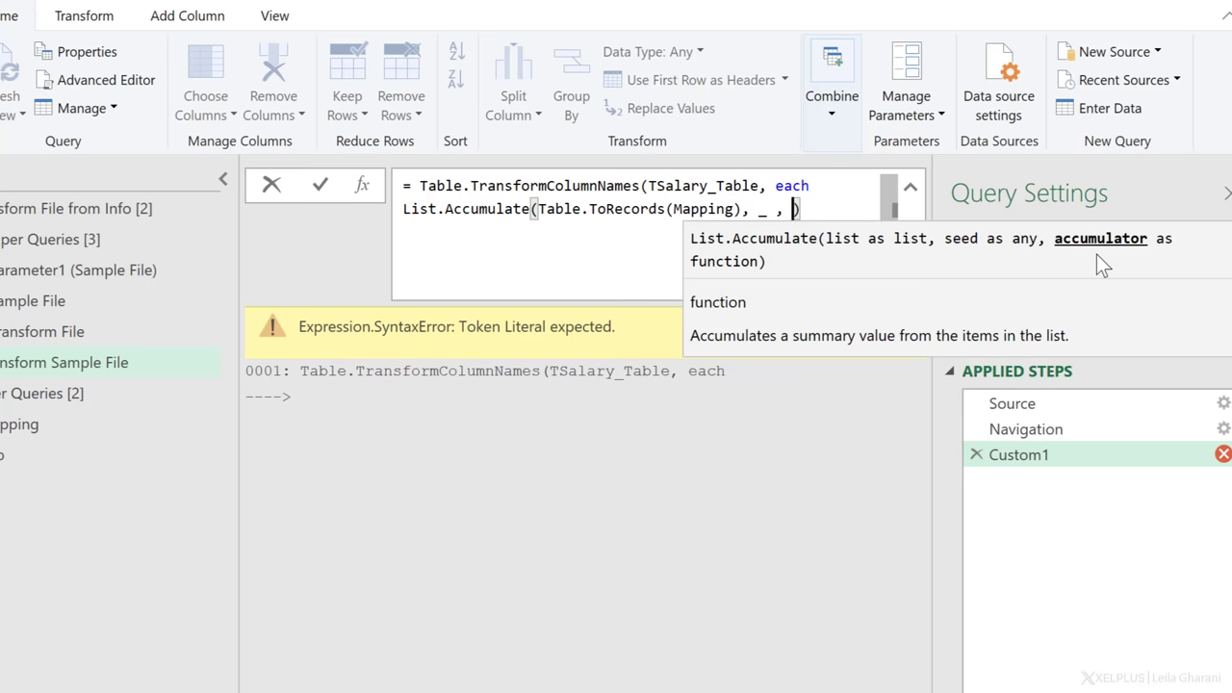
- Start the accumulator function on a new line with (state, current)=>
{"action": "key", "text": "shift+Return"}
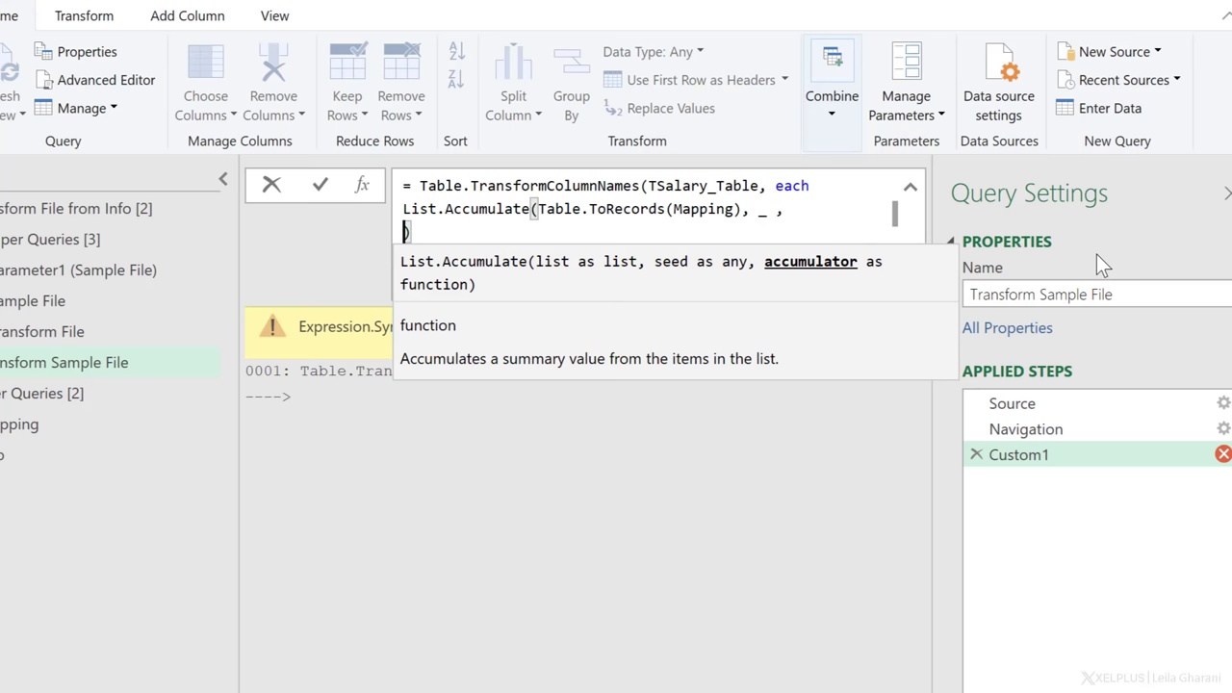
{"action": "type", "text": "("}
{"action": "type", "text": "state, c"}
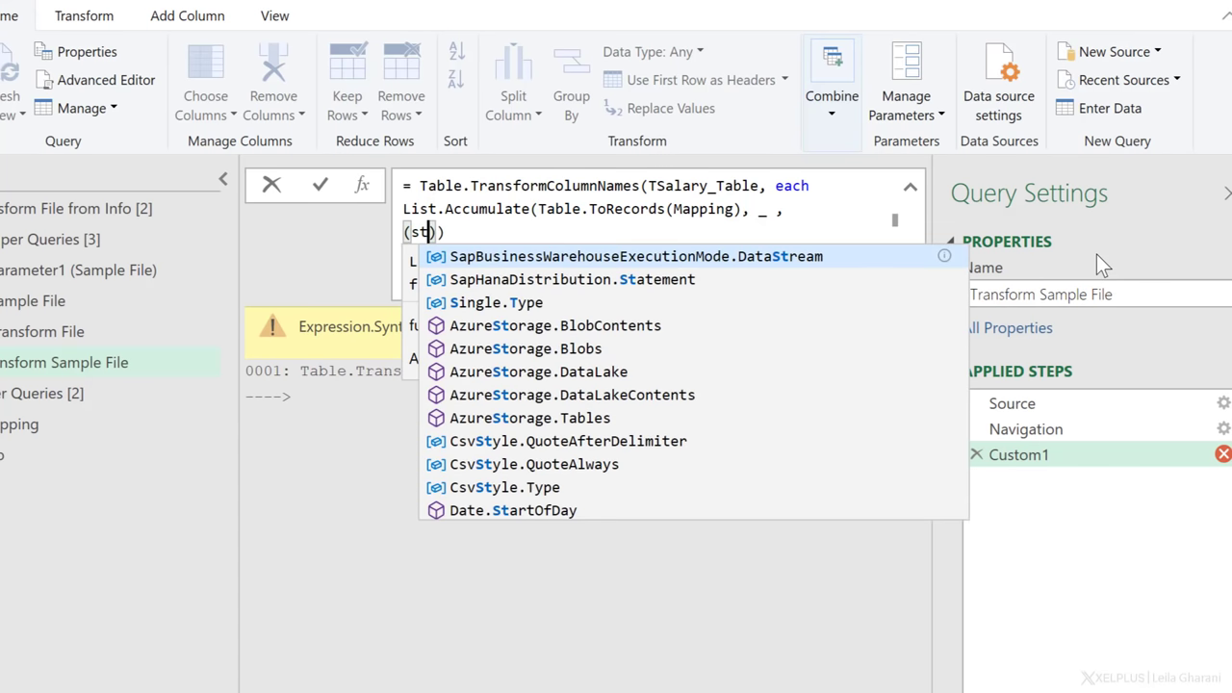
{"action": "type", "text": "urrent"}
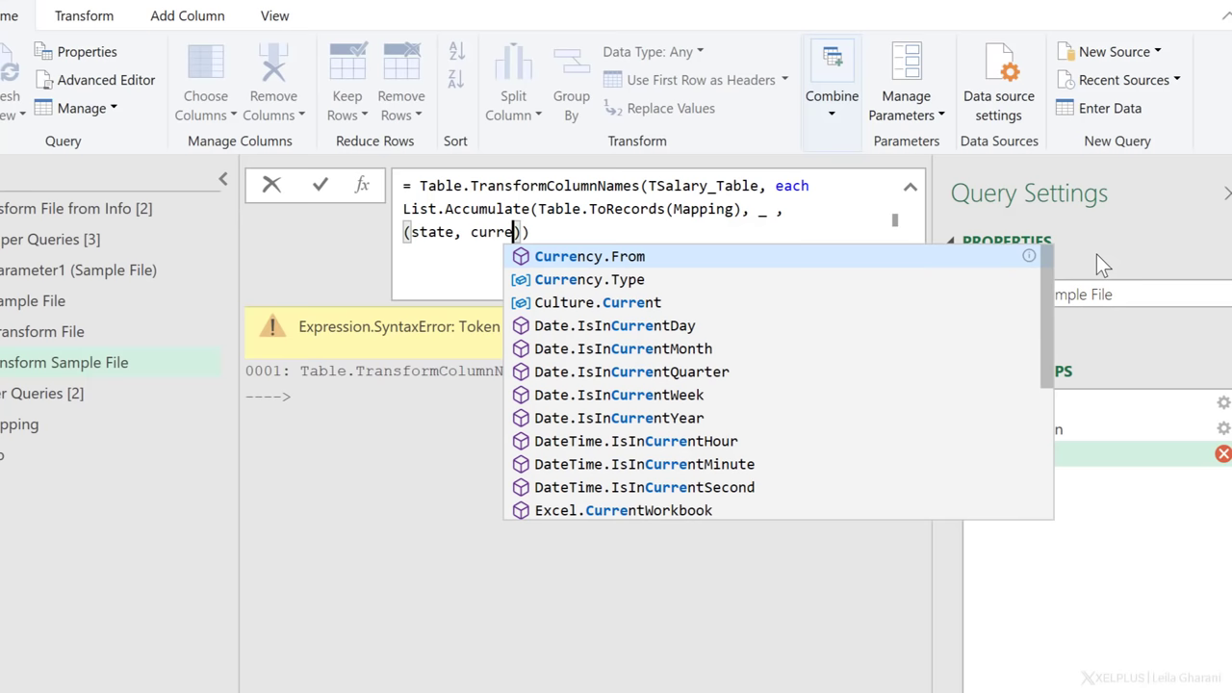
{"action": "key", "text": "Escape"}
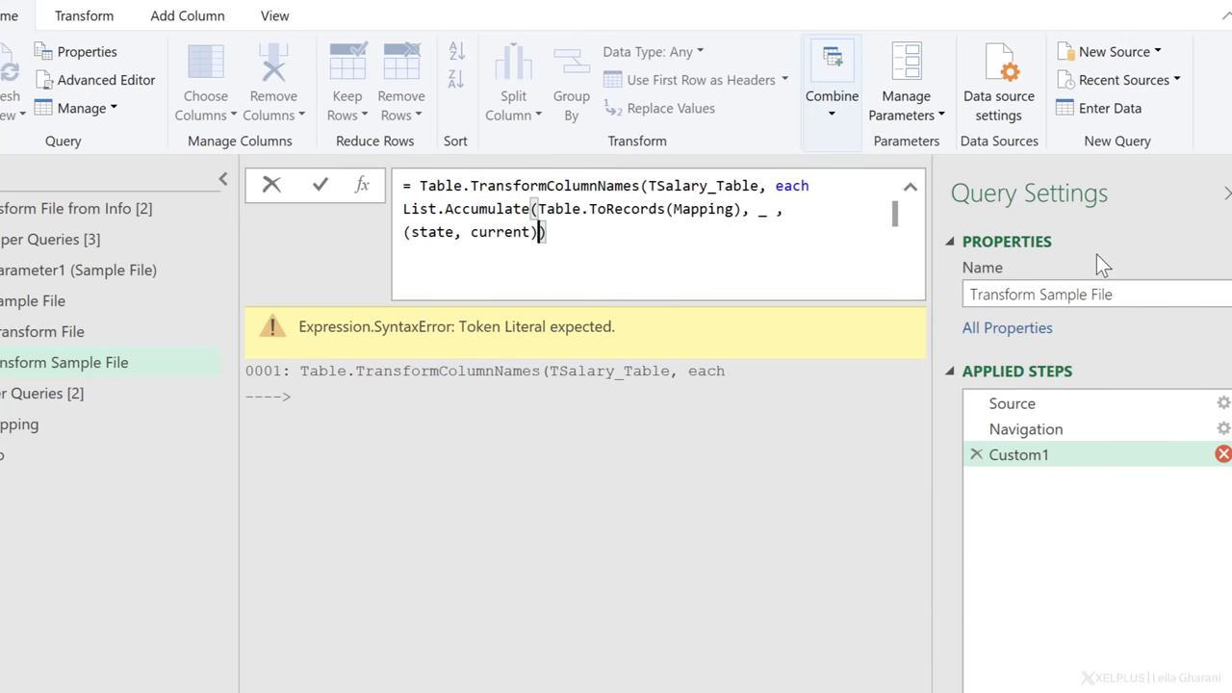
{"action": "key", "text": "Left"}
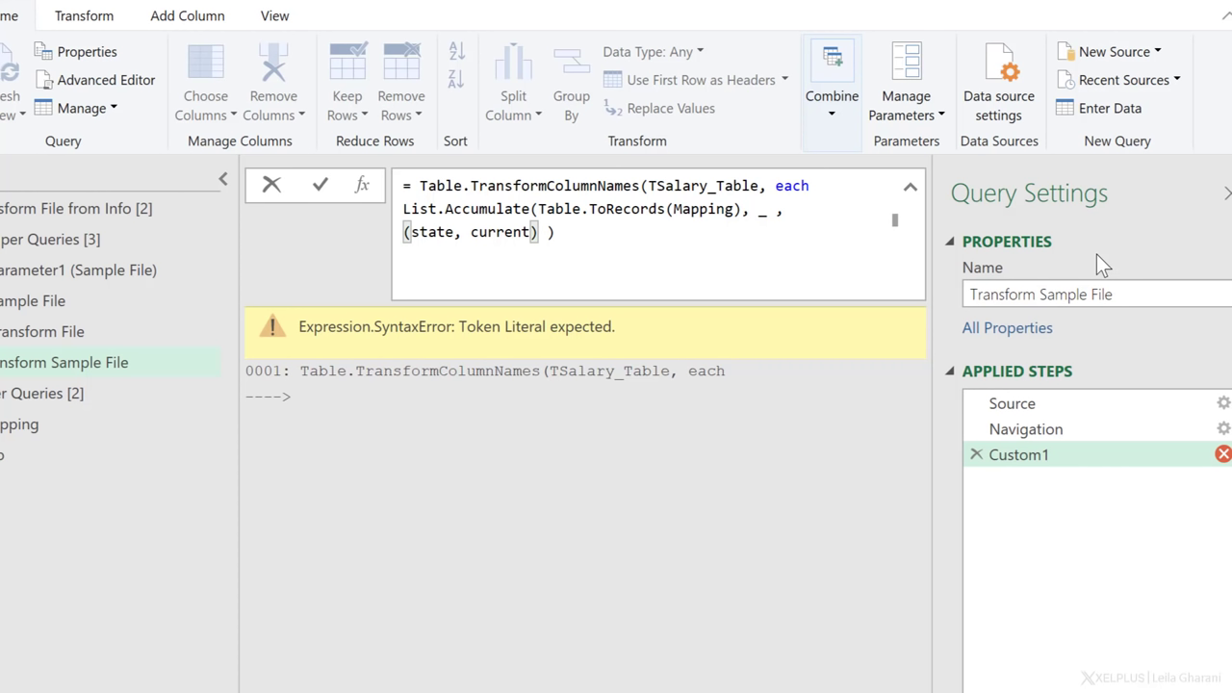
{"action": "type", "text": "=>"}
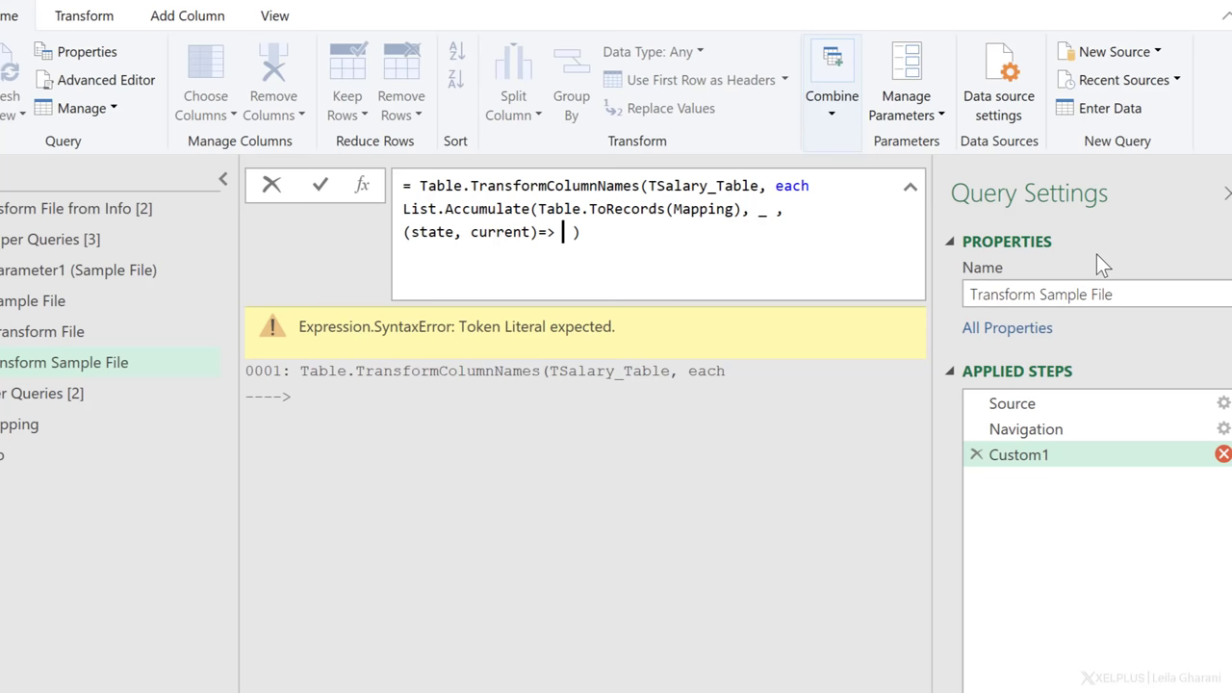
- Make Text.Replace( the accumulator body and highlight the function to explain it
{"action": "type", "text": "tex."}
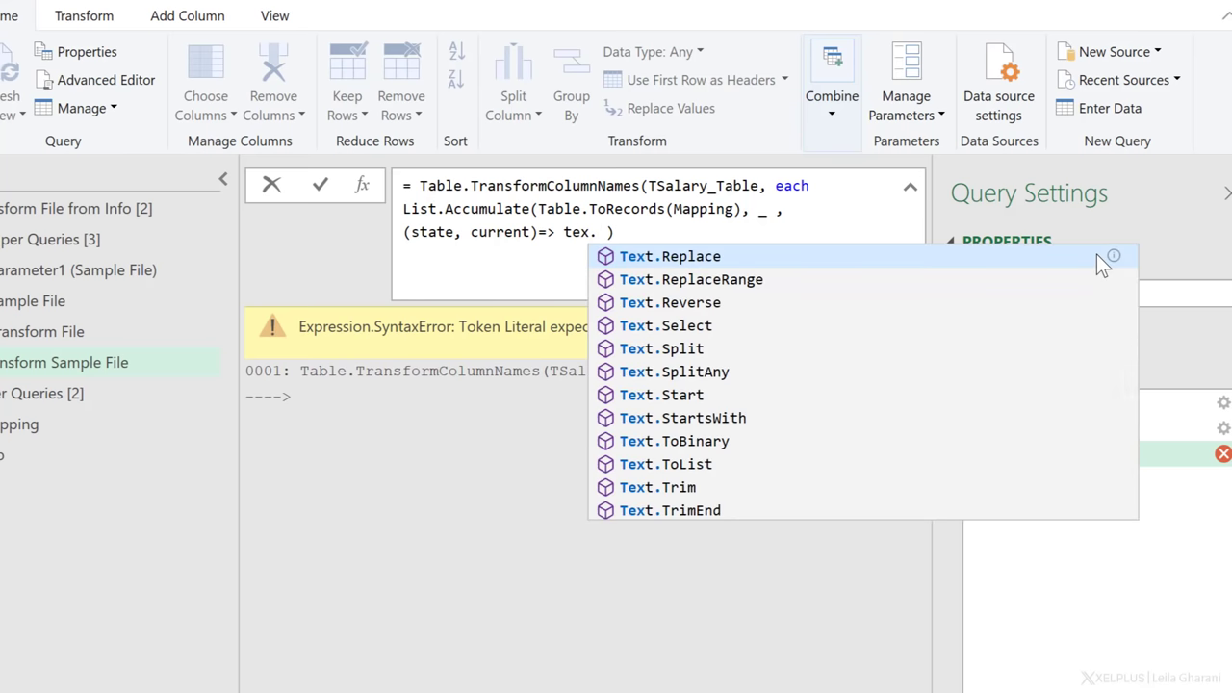
{"action": "key", "text": "Tab"}
{"action": "type", "text": "("}
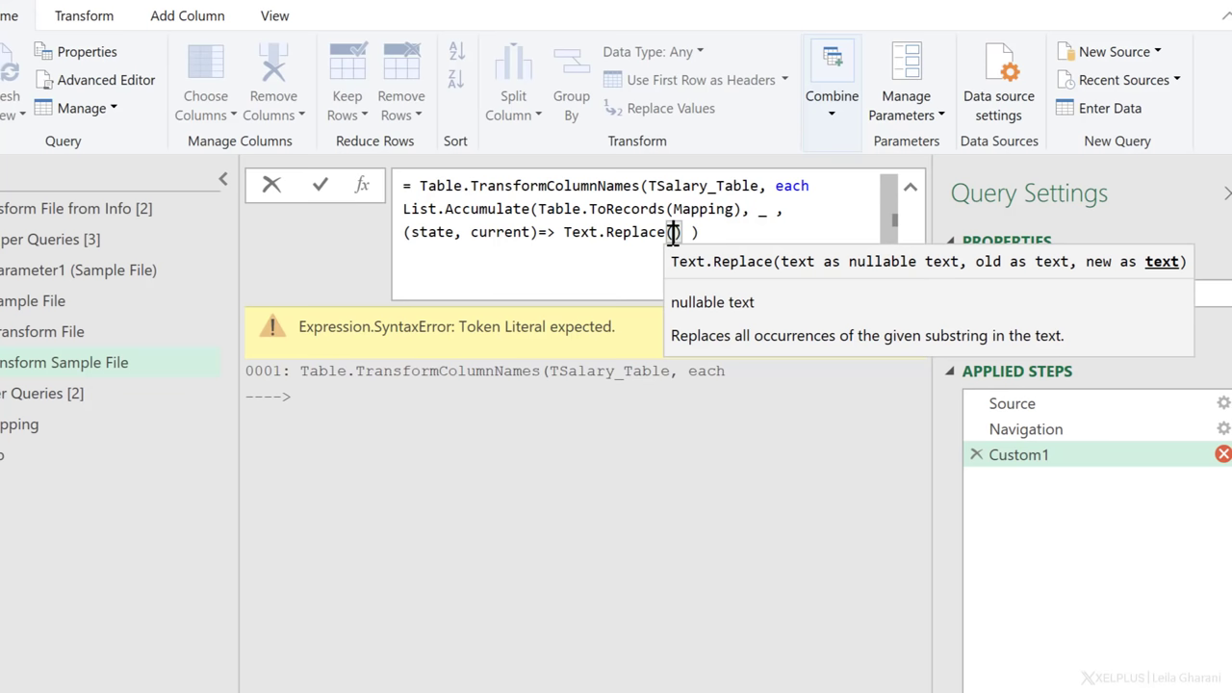
{"action": "left_click_drag", "start_coordinate": [681, 232], "coordinate": [409, 239]}
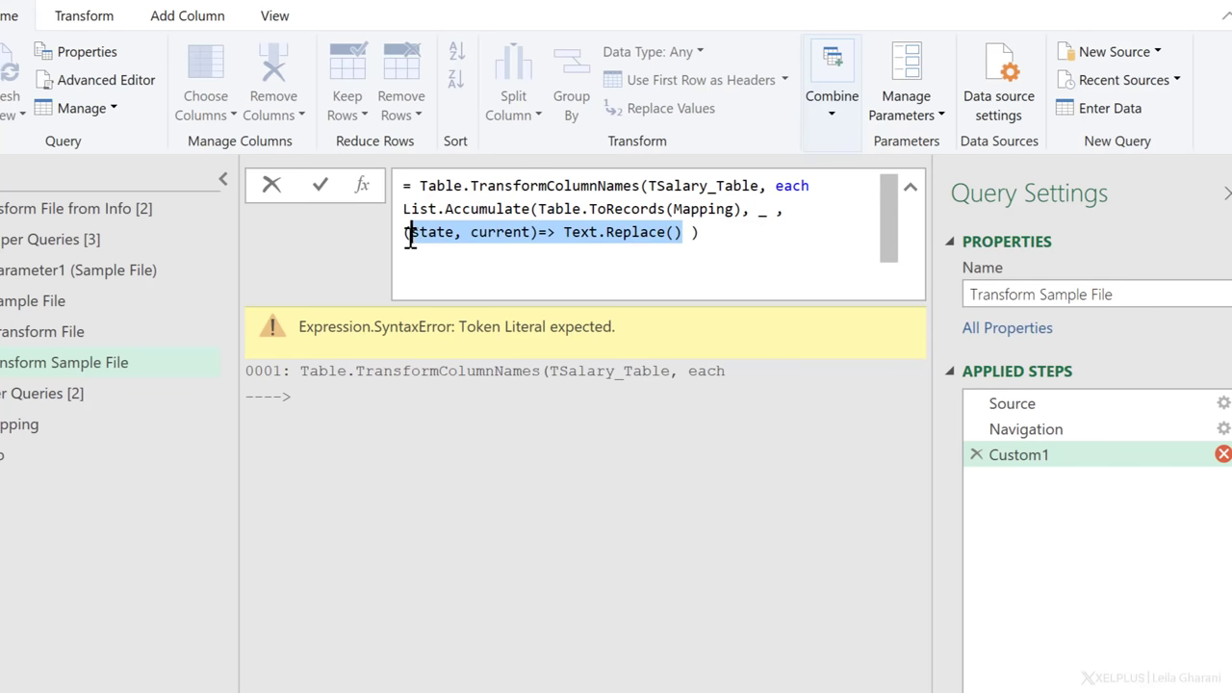
{"action": "key", "text": "shift+End"}
{"action": "left_click", "coordinate": [416, 236], "text": "shift"}
- Enter state as Text.Replace's first argument, placing the cursor just before it
{"action": "left_click", "coordinate": [677, 238]}
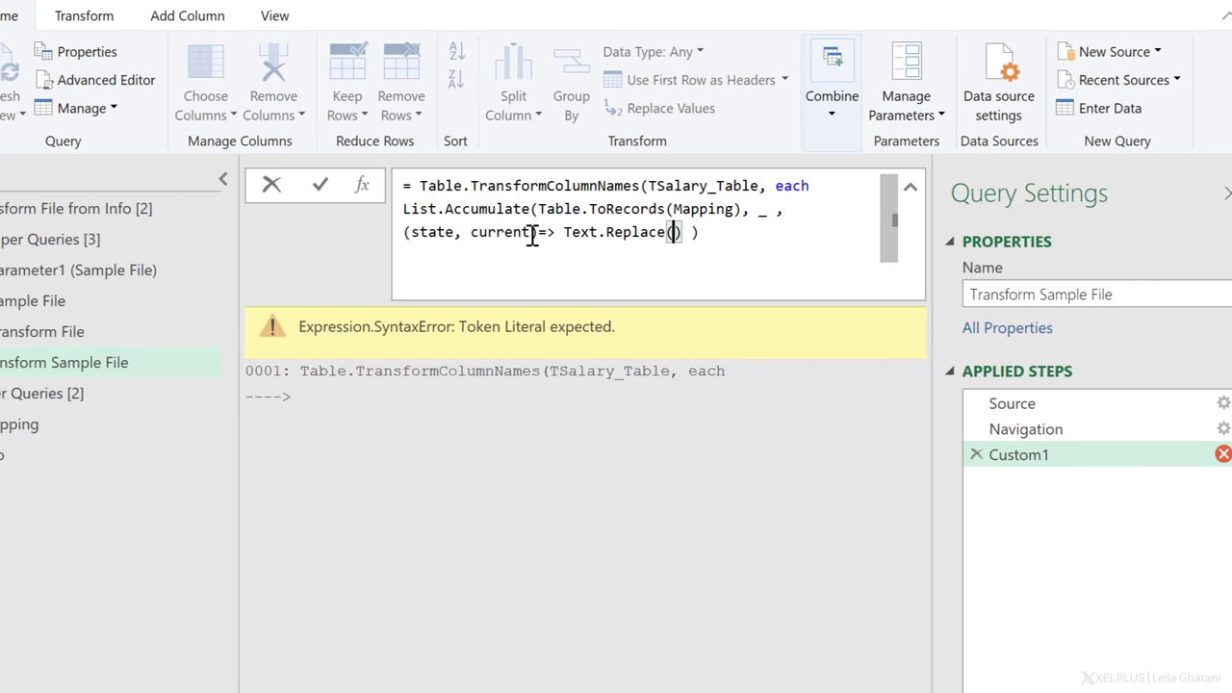
{"action": "left_click_drag", "start_coordinate": [532, 236], "coordinate": [408, 233]}
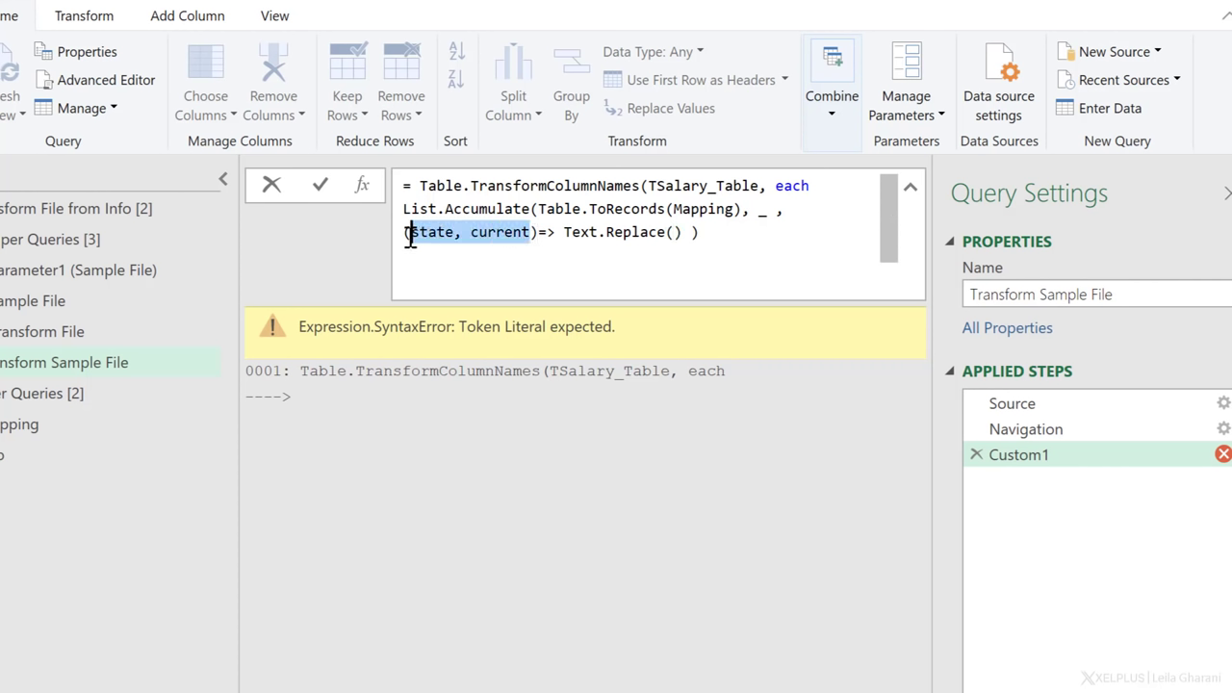
{"action": "double_click", "coordinate": [677, 234]}
{"action": "left_click", "coordinate": [677, 234]}
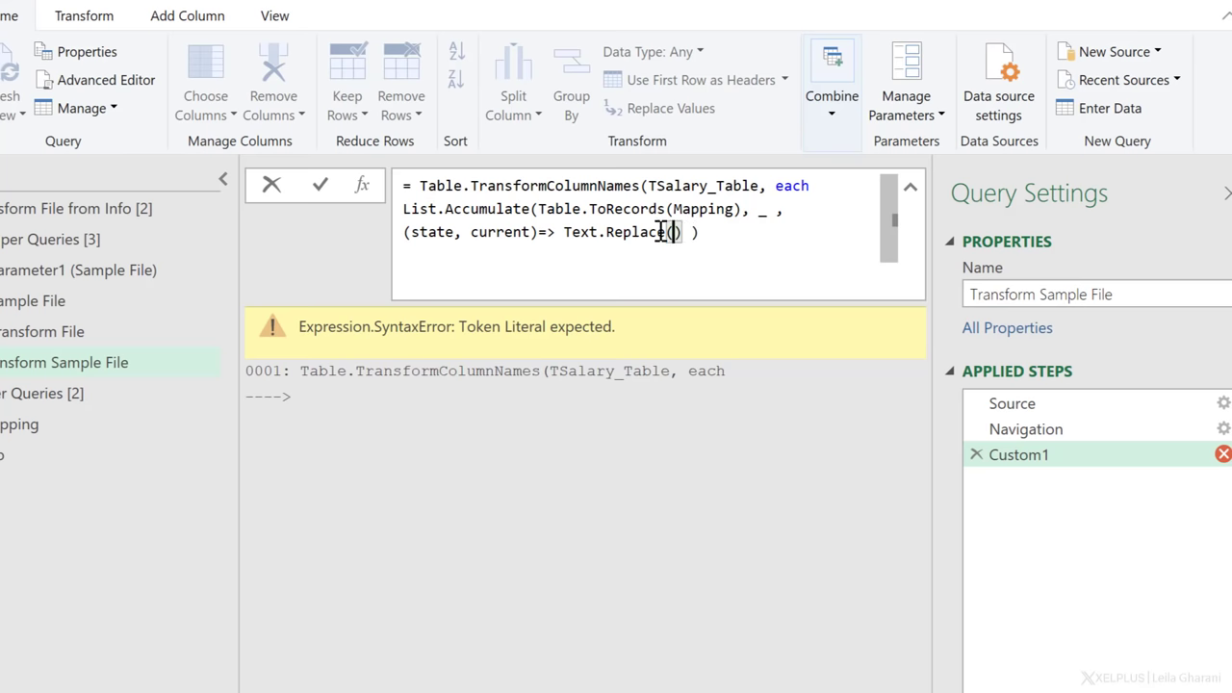
{"action": "type", "text": "state"}
{"action": "left_click", "coordinate": [726, 243]}
{"action": "left_click", "coordinate": [693, 234]}
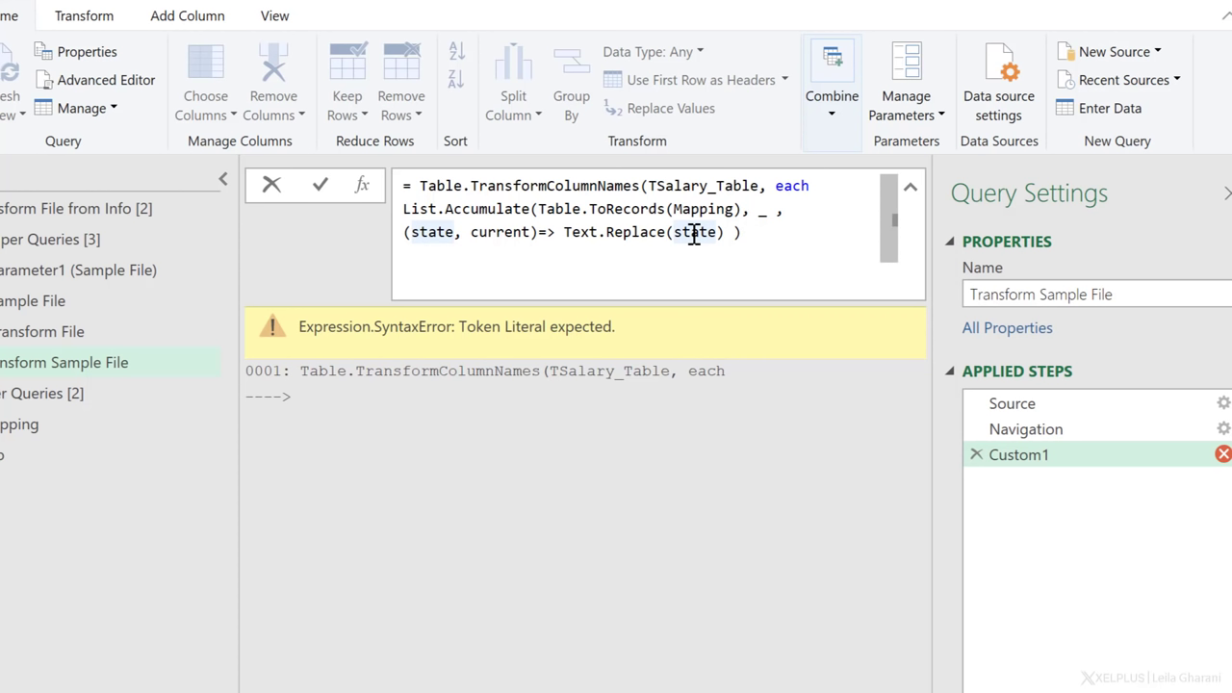
{"action": "mouse_move", "coordinate": [693, 233]}
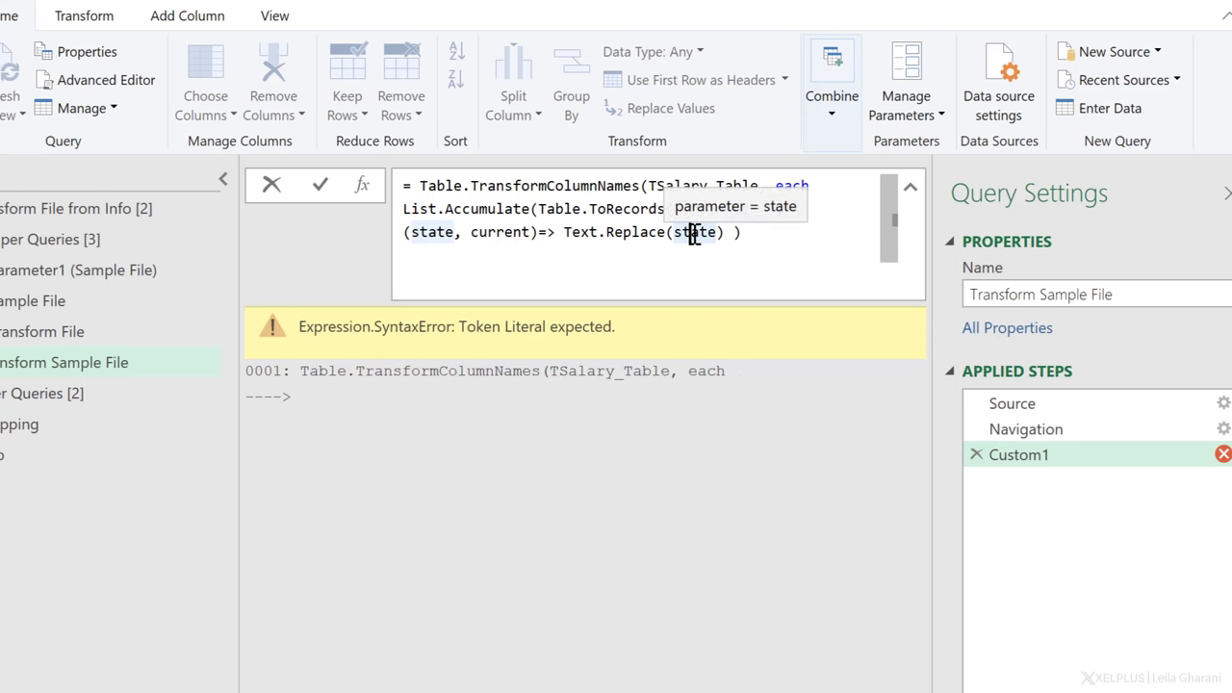
{"action": "left_click", "coordinate": [674, 238]}
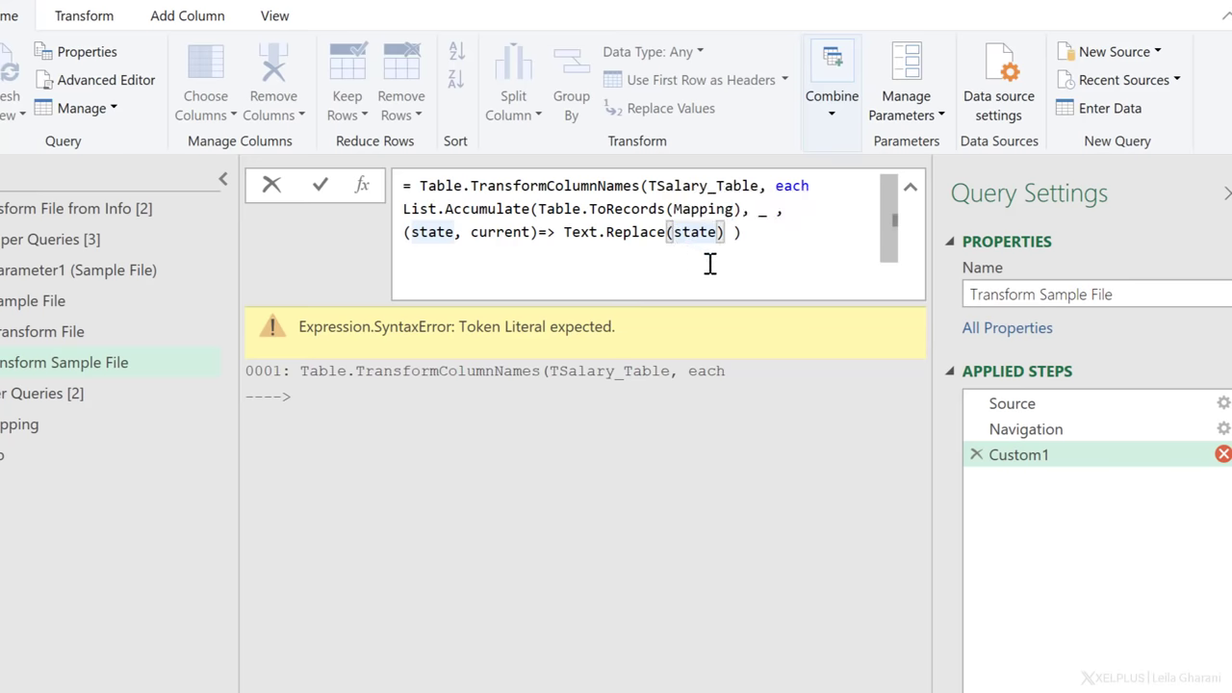
- Wrap state in Text.Upper and add current[Before] and current[After] as replacement arguments
{"action": "type", "text": "("}
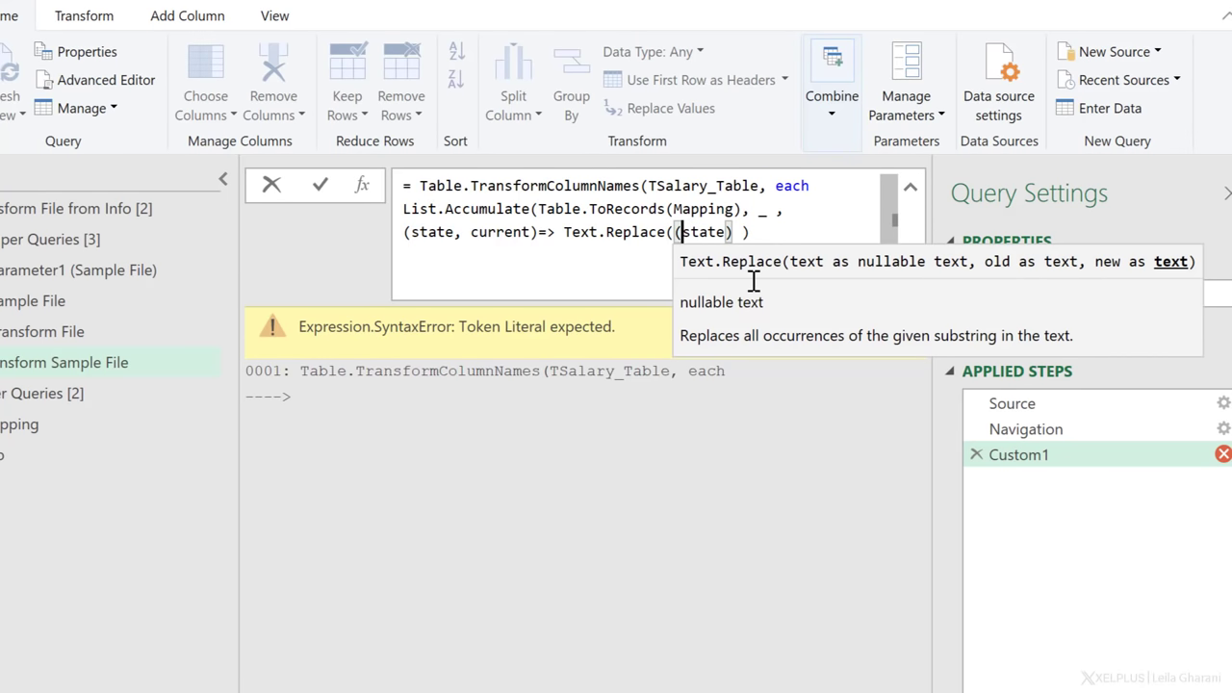
{"action": "type", "text": "text."}
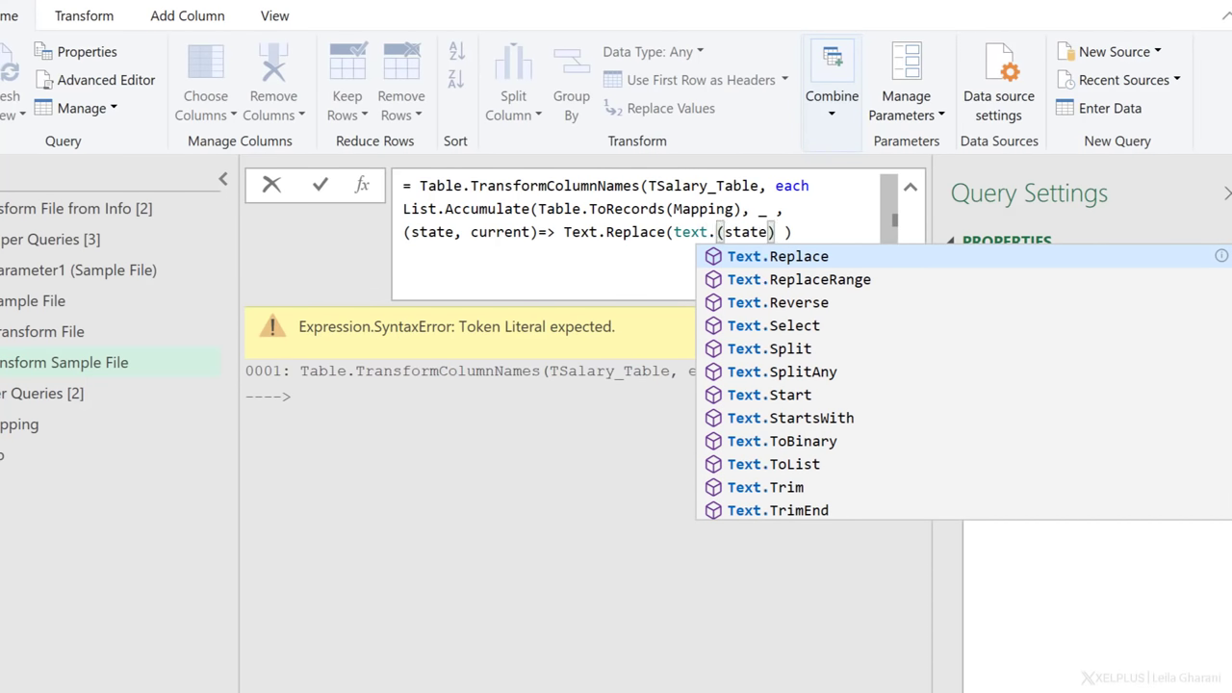
{"action": "type", "text": "Upper"}
{"action": "type", "text": ")"}
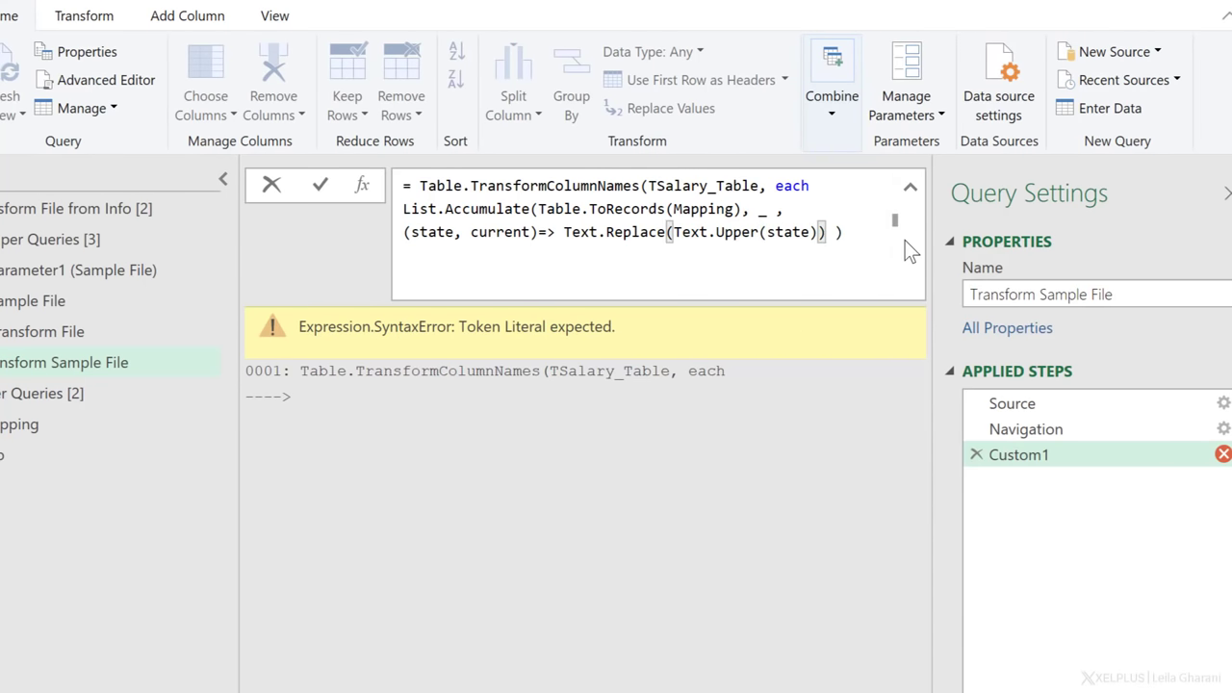
{"action": "key", "text": "Left"}
{"action": "type", "text": ","}
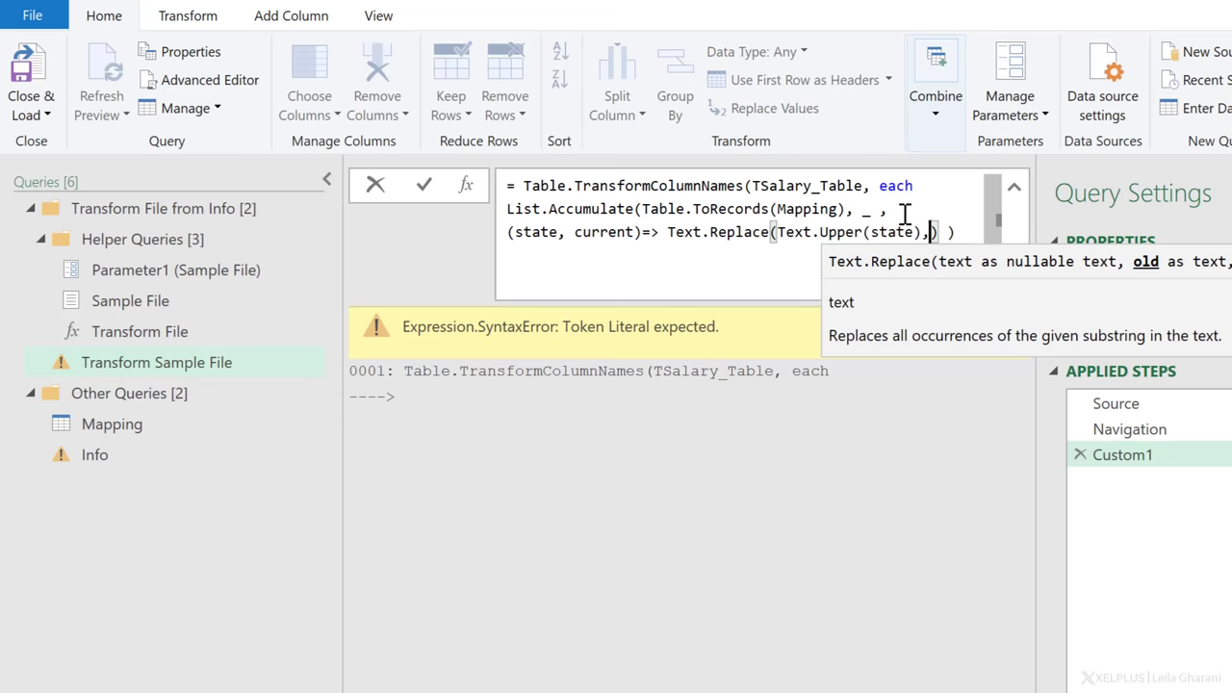
{"action": "type", "text": "current[B"}
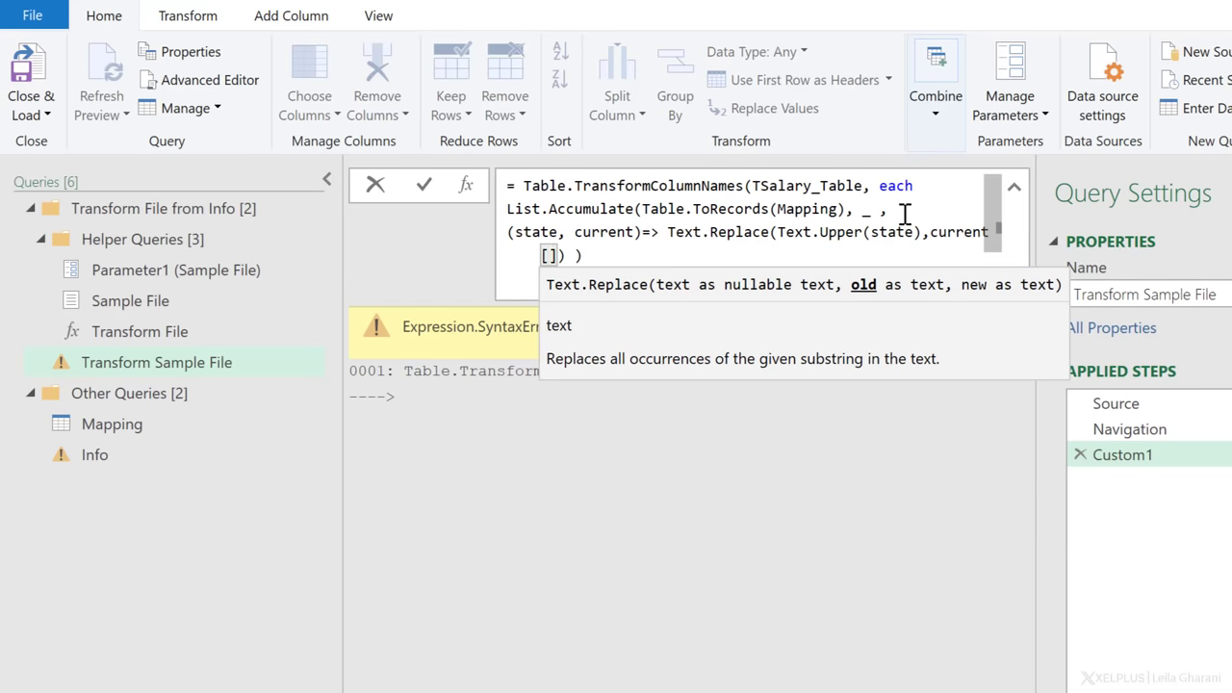
{"action": "type", "text": "efore"}
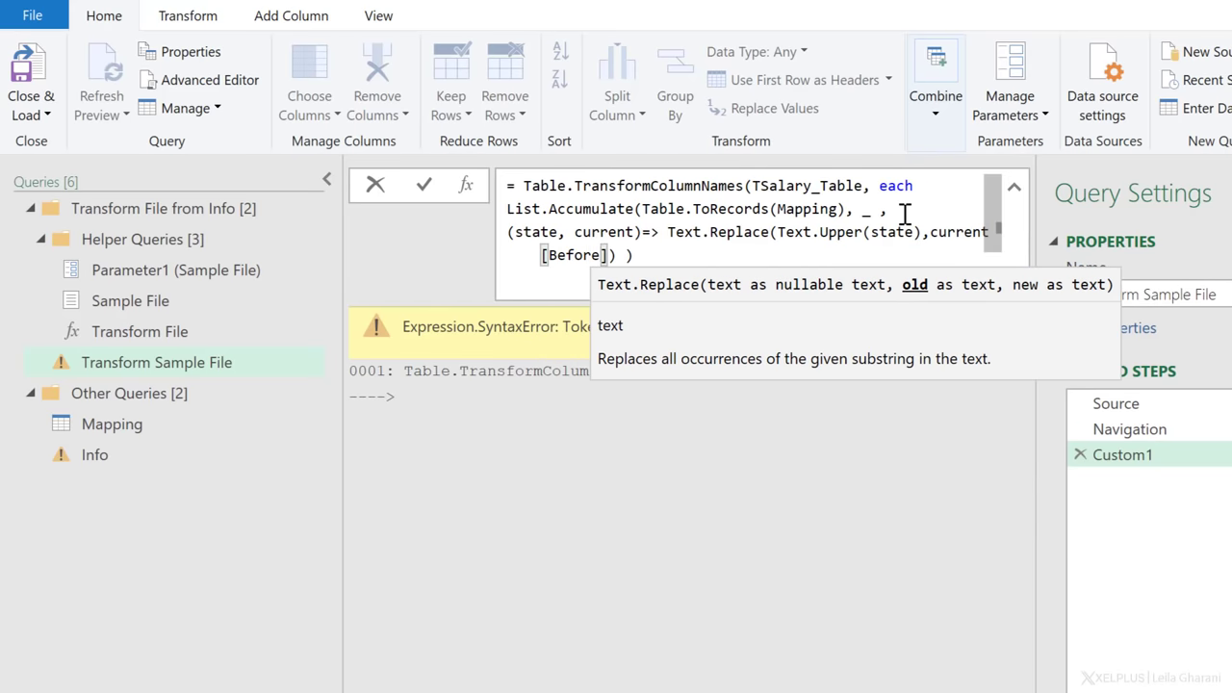
{"action": "key", "text": "Right"}
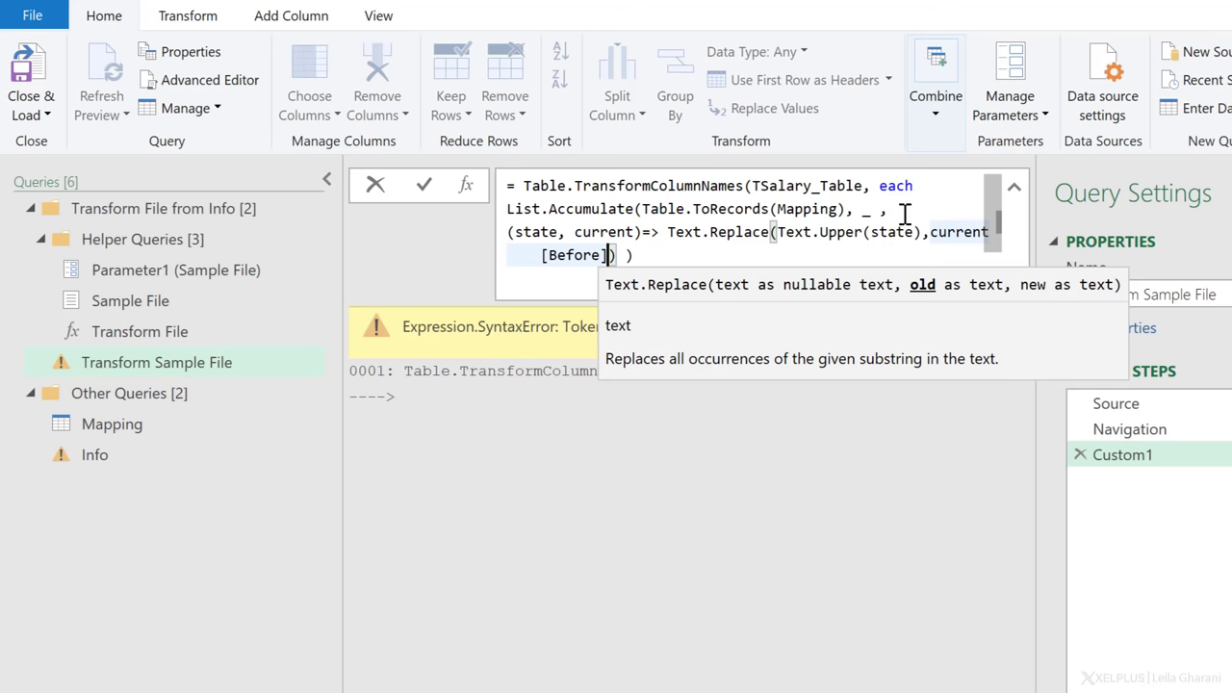
{"action": "type", "text": ",curre"}
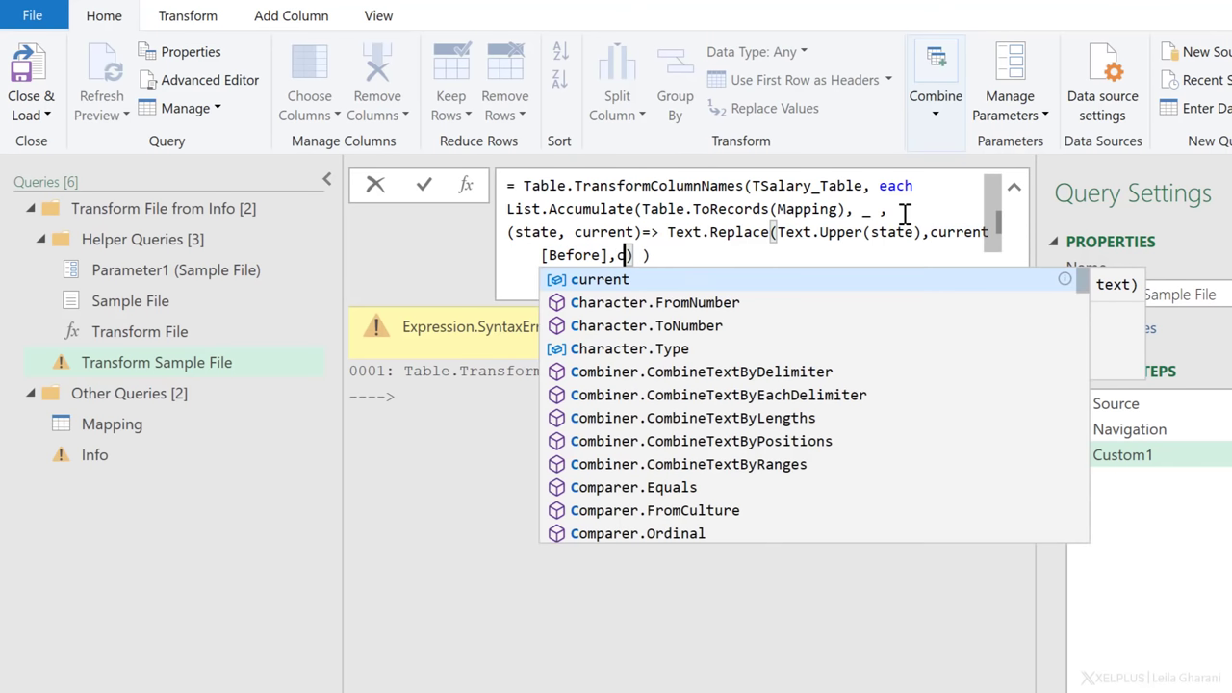
{"action": "type", "text": "nt"}
{"action": "type", "text": "[After"}
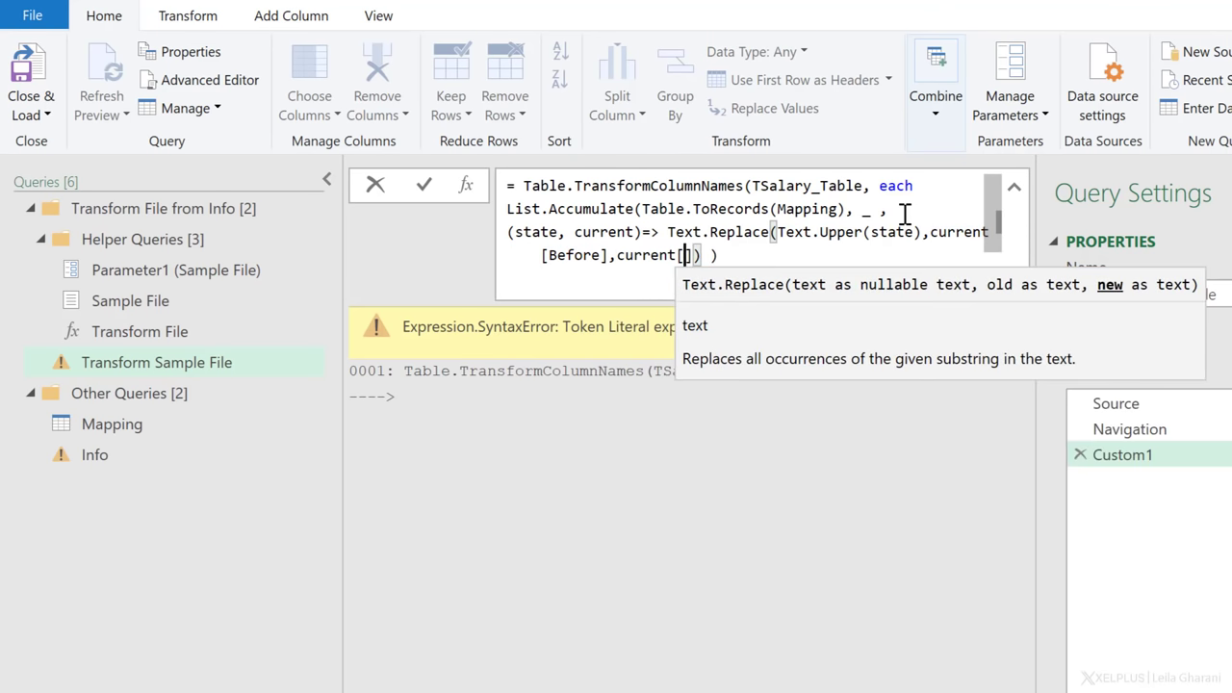
{"action": "type", "text": "])"}
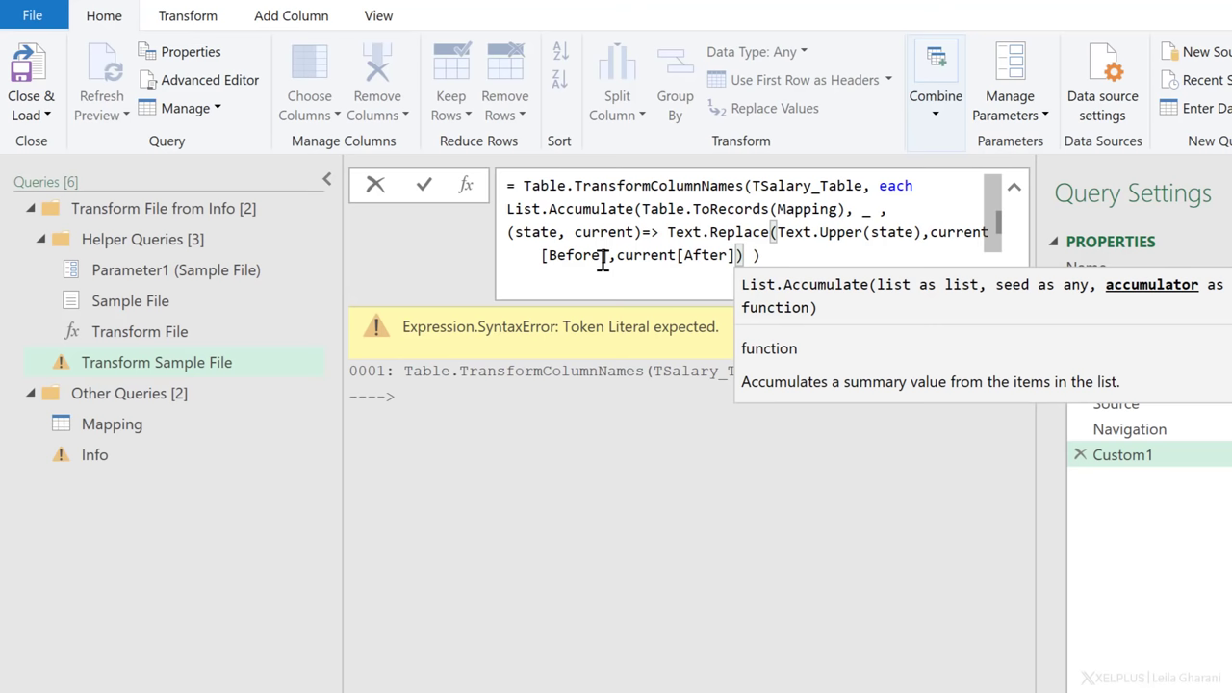
- Uppercase the field names to BEFORE and AFTER and close the remaining parentheses
{"action": "left_click_drag", "start_coordinate": [601, 258], "coordinate": [557, 255]}
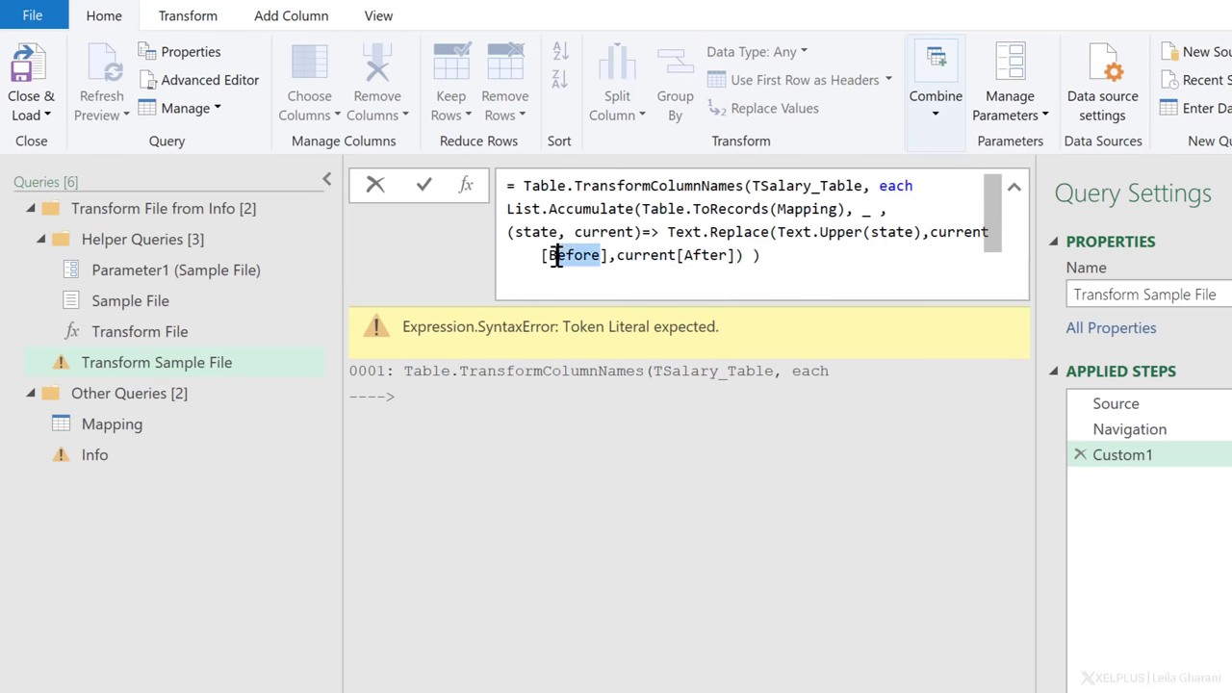
{"action": "type", "text": "EFORE"}
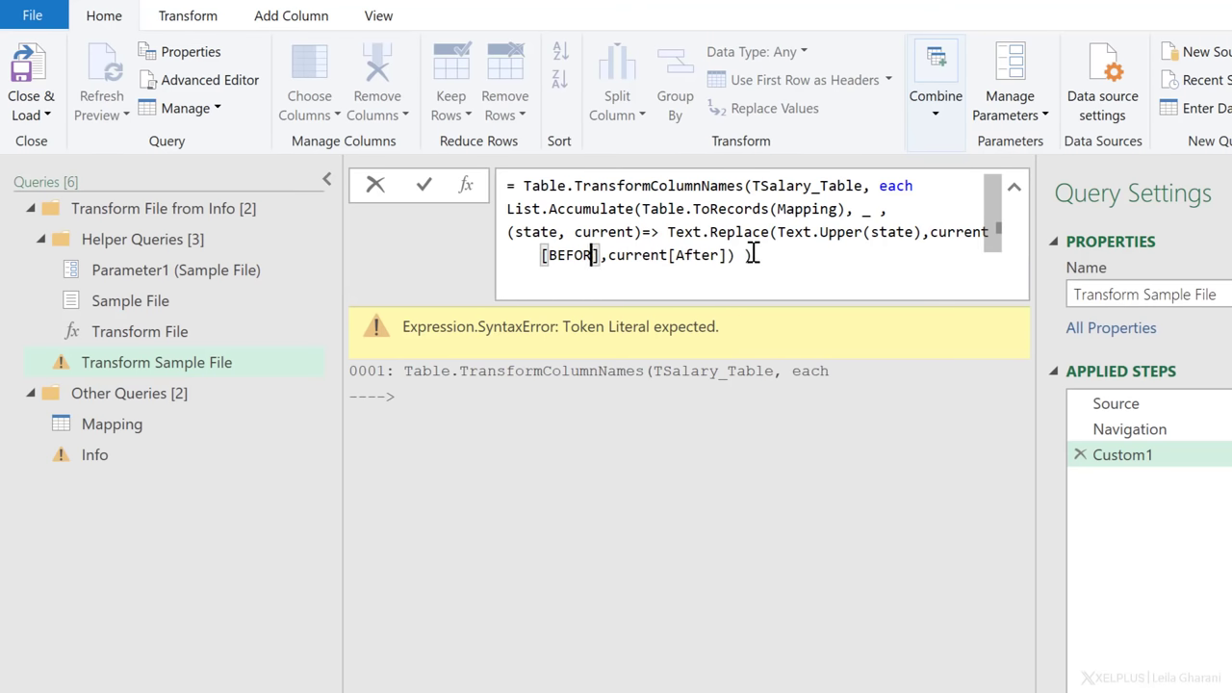
{"action": "key", "text": "Right"}
{"action": "key", "text": "Right"}
{"action": "key", "text": "Right"}
{"action": "key", "text": "Right"}
{"action": "key", "text": "Right"}
{"action": "key", "text": "Right"}
{"action": "key", "text": "Right"}
{"action": "key", "text": "Right"}
{"action": "key", "text": "Right"}
{"action": "key", "text": "Right"}
{"action": "key", "text": "Right"}
{"action": "key", "text": "Right"}
{"action": "key", "text": "Right"}
{"action": "key", "text": "Right"}
{"action": "key", "text": "Right"}
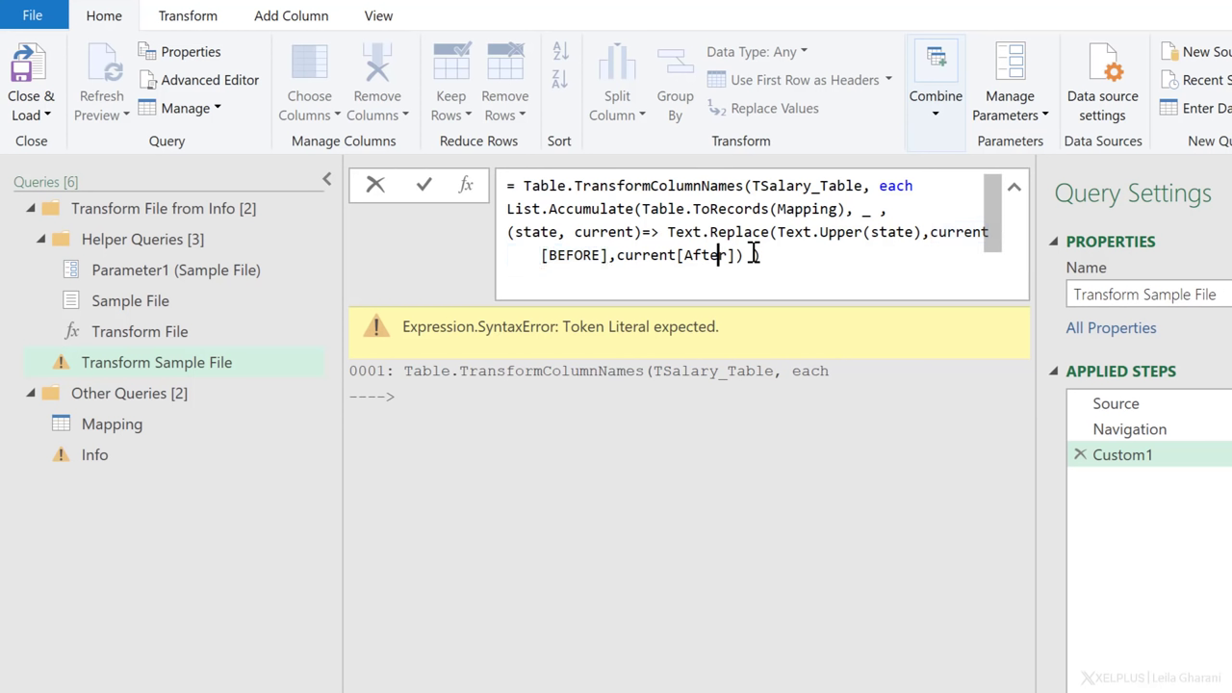
{"action": "key", "text": "BackSpace"}
{"action": "key", "text": "BackSpace"}
{"action": "key", "text": "BackSpace"}
{"action": "key", "text": "BackSpace"}
{"action": "type", "text": "FTER"}
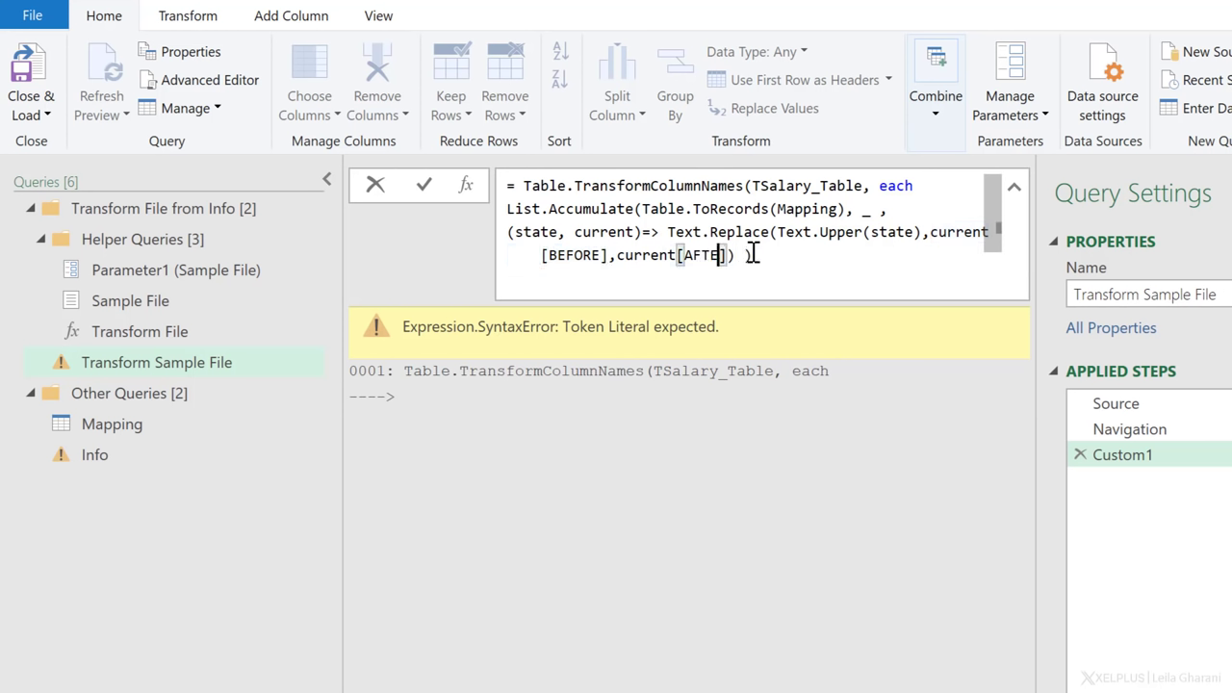
{"action": "key", "text": "Right"}
{"action": "key", "text": "Right"}
{"action": "type", "text": ")"}
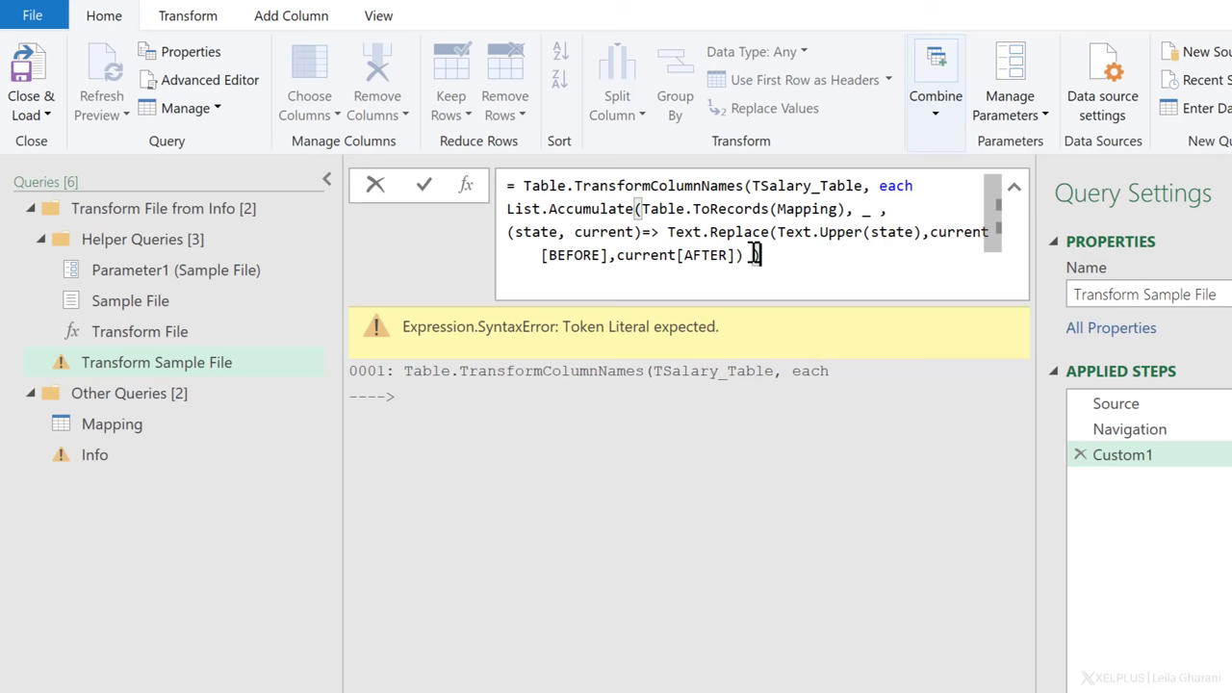
{"action": "type", "text": ")"}
- Apply the finished Custom1 formula and select its _ seed argument
{"action": "key", "text": "Return"}
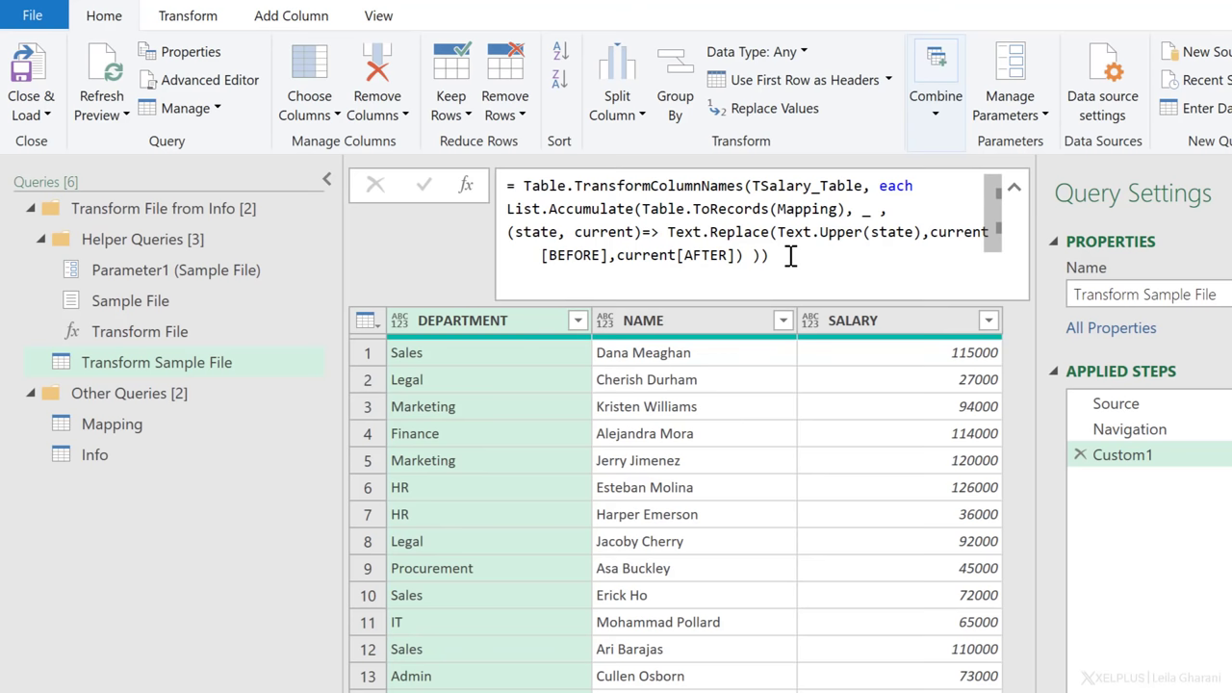
{"action": "double_click", "coordinate": [867, 209]}
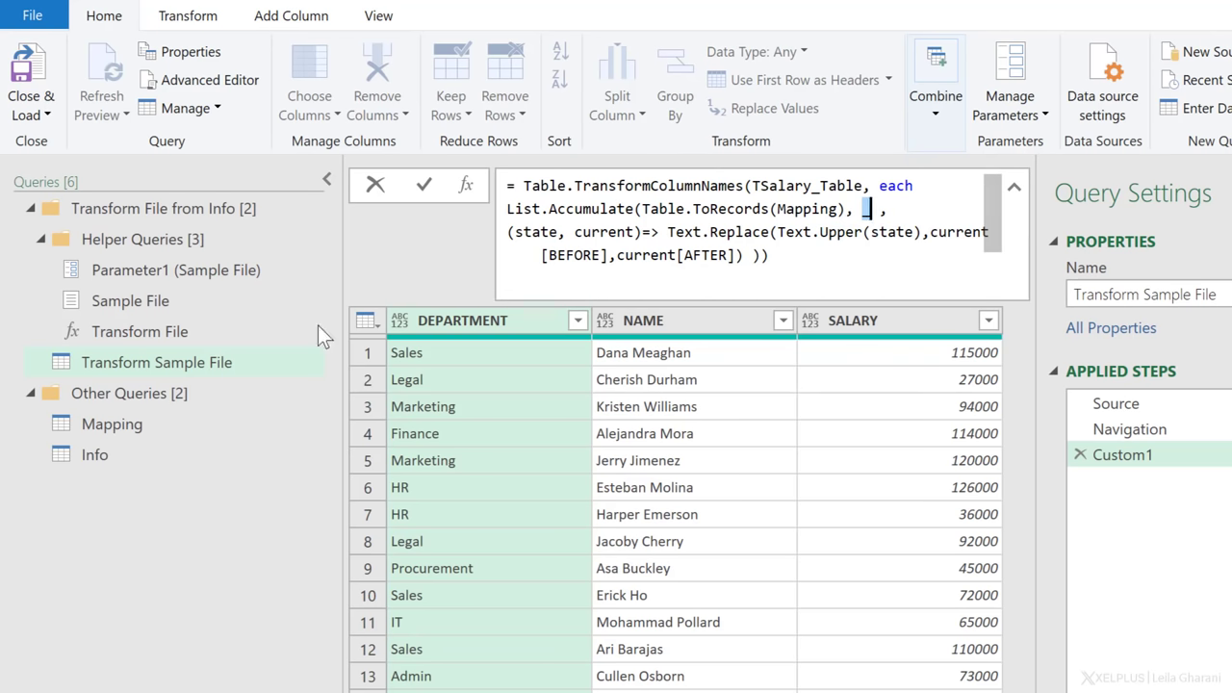
- Point out mapping pairs FULL NAME→NAME and DEP.→DEPARTMENT, then return to Transform Sample File
{"action": "left_click", "coordinate": [134, 420]}
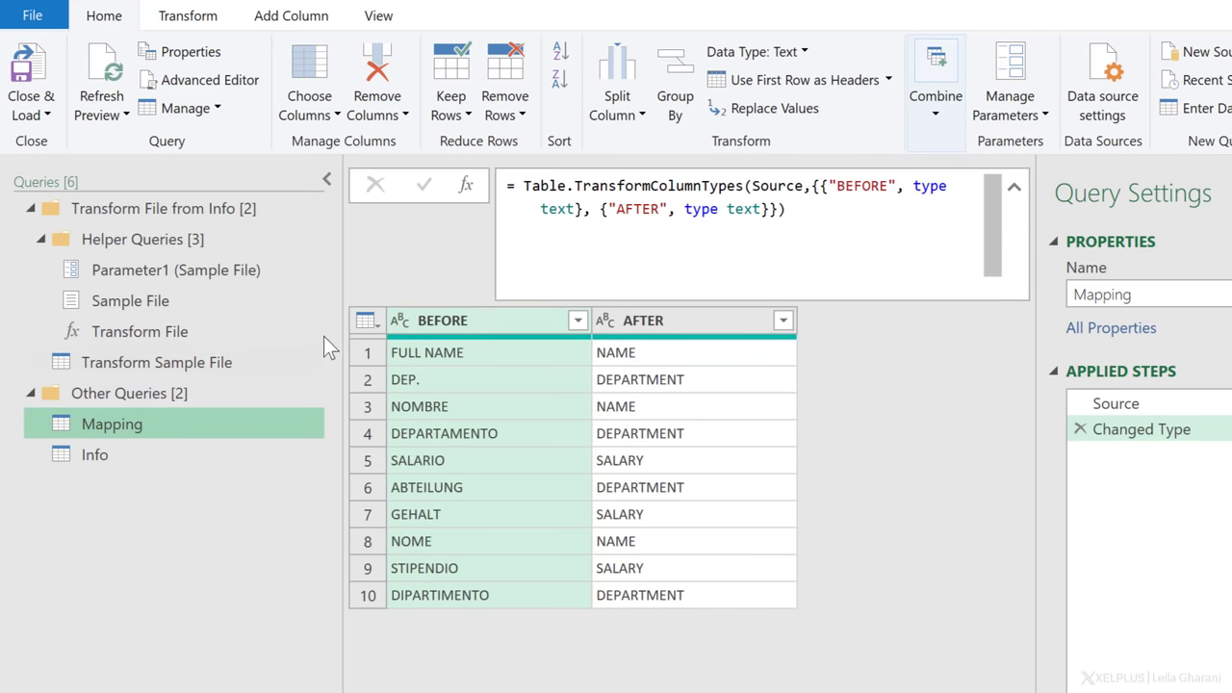
{"action": "left_click", "coordinate": [481, 353]}
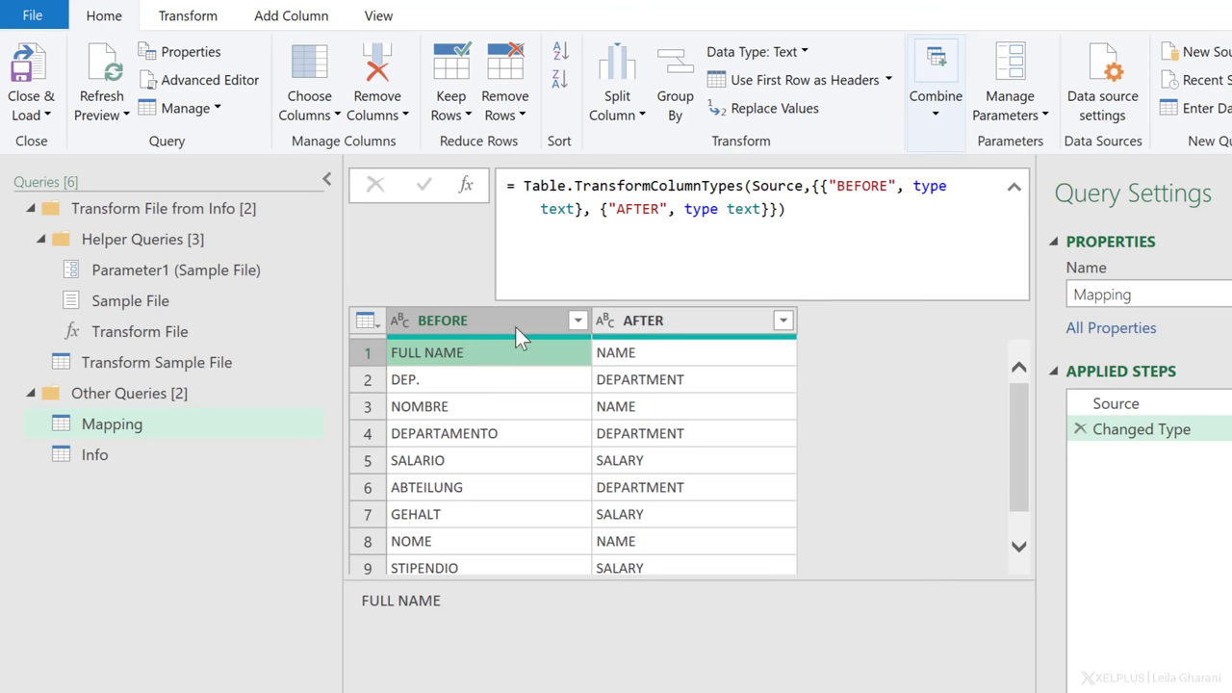
{"action": "left_click", "coordinate": [647, 352]}
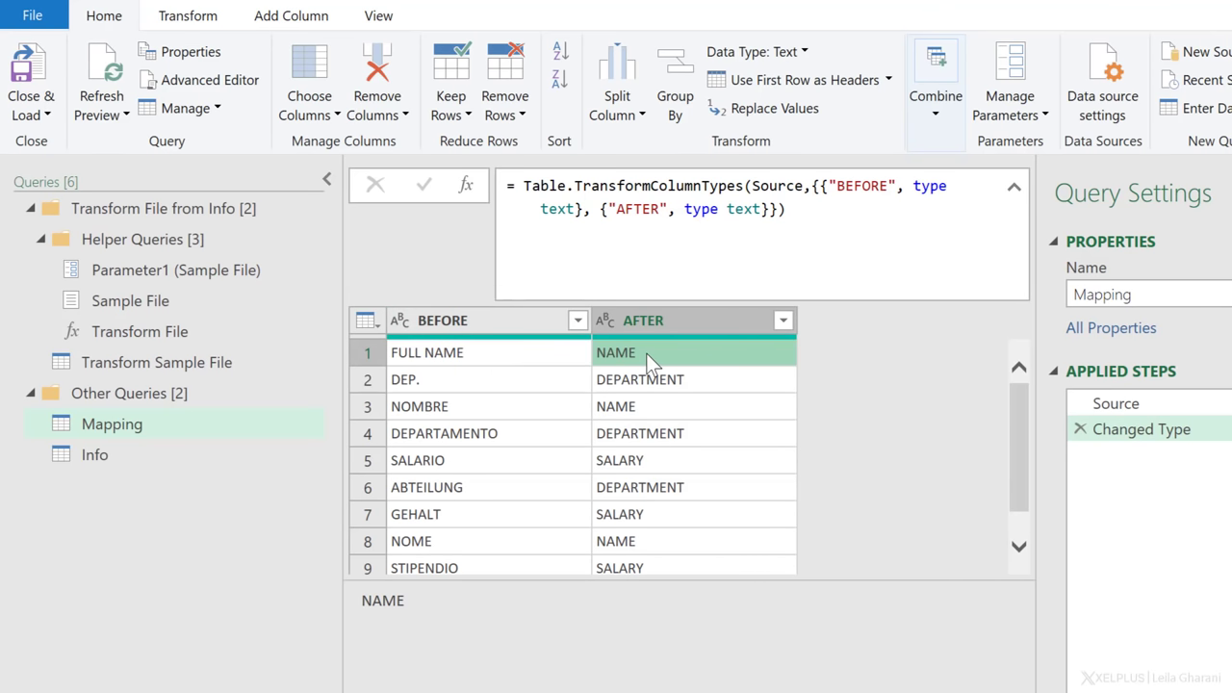
{"action": "left_click", "coordinate": [519, 352]}
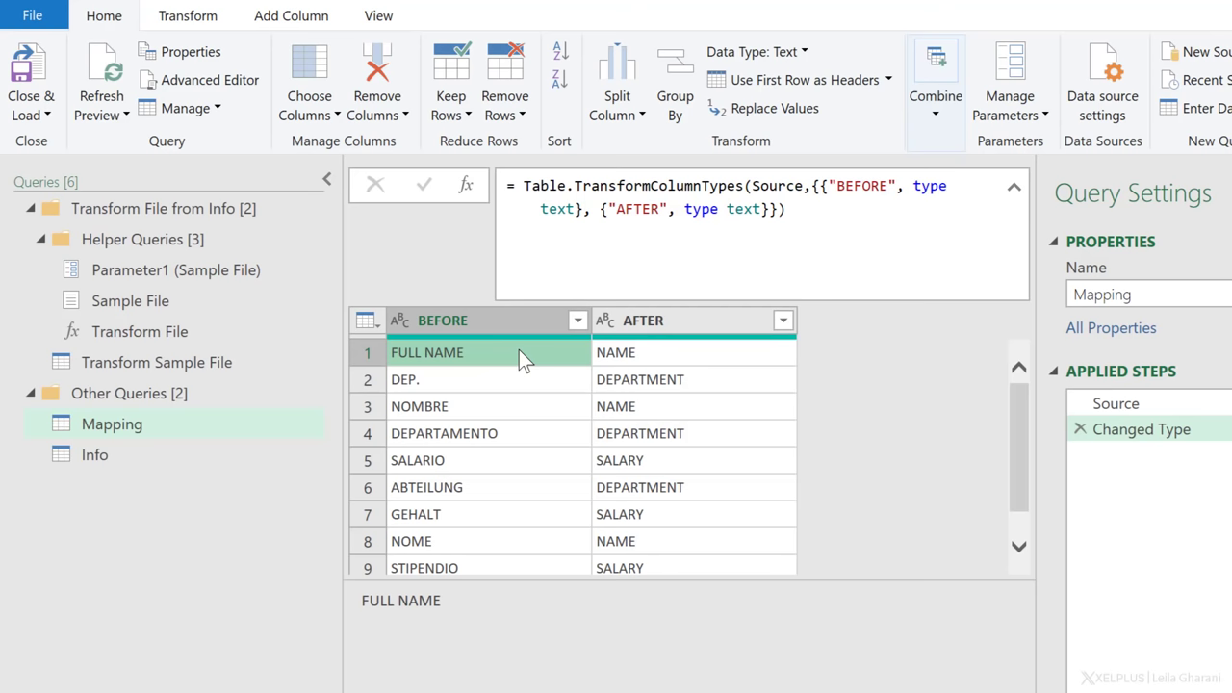
{"action": "left_click", "coordinate": [645, 354]}
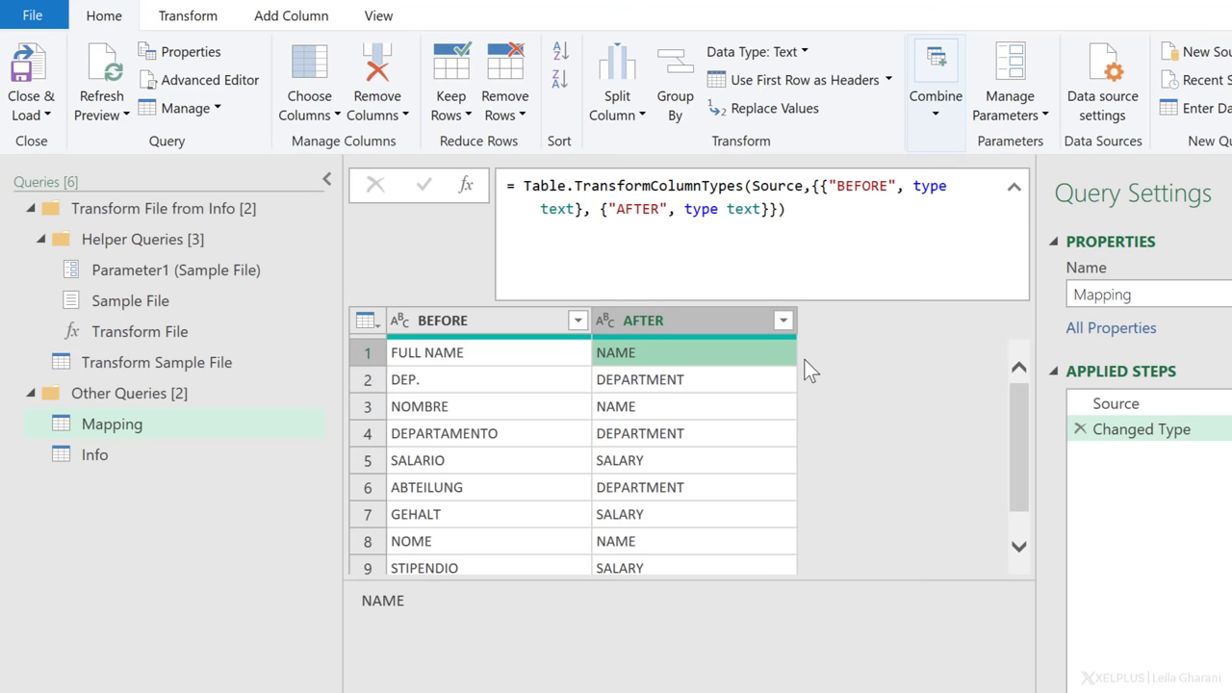
{"action": "left_click", "coordinate": [503, 380]}
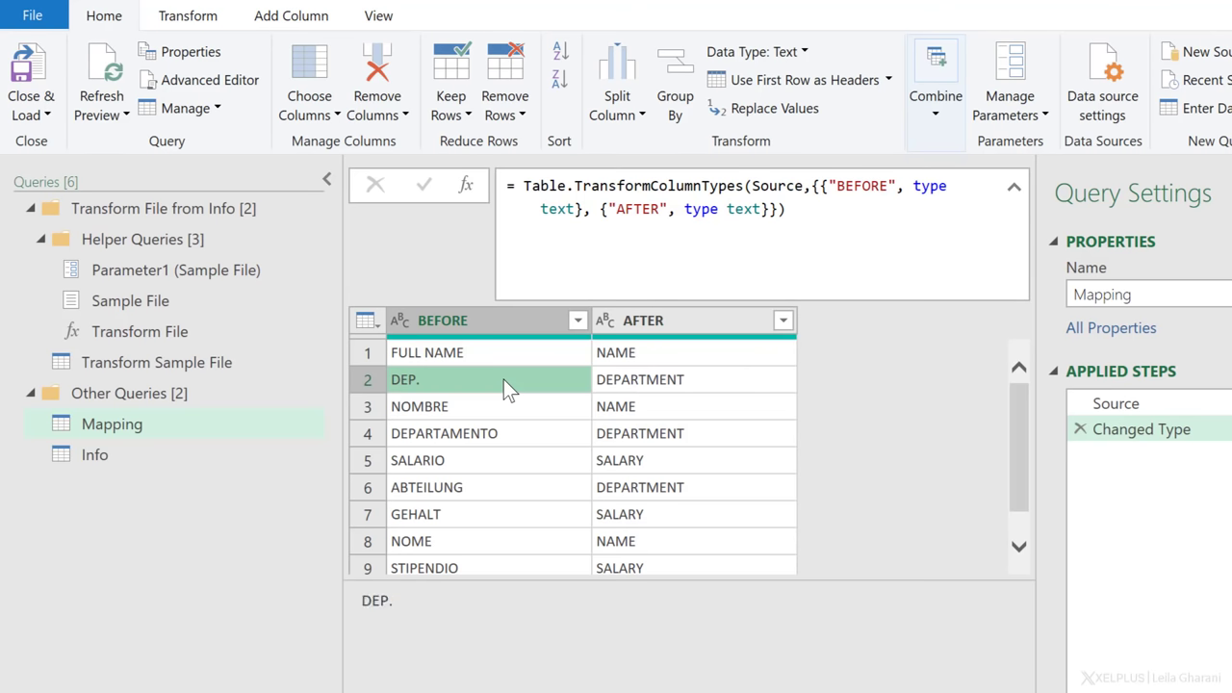
{"action": "left_click", "coordinate": [713, 385]}
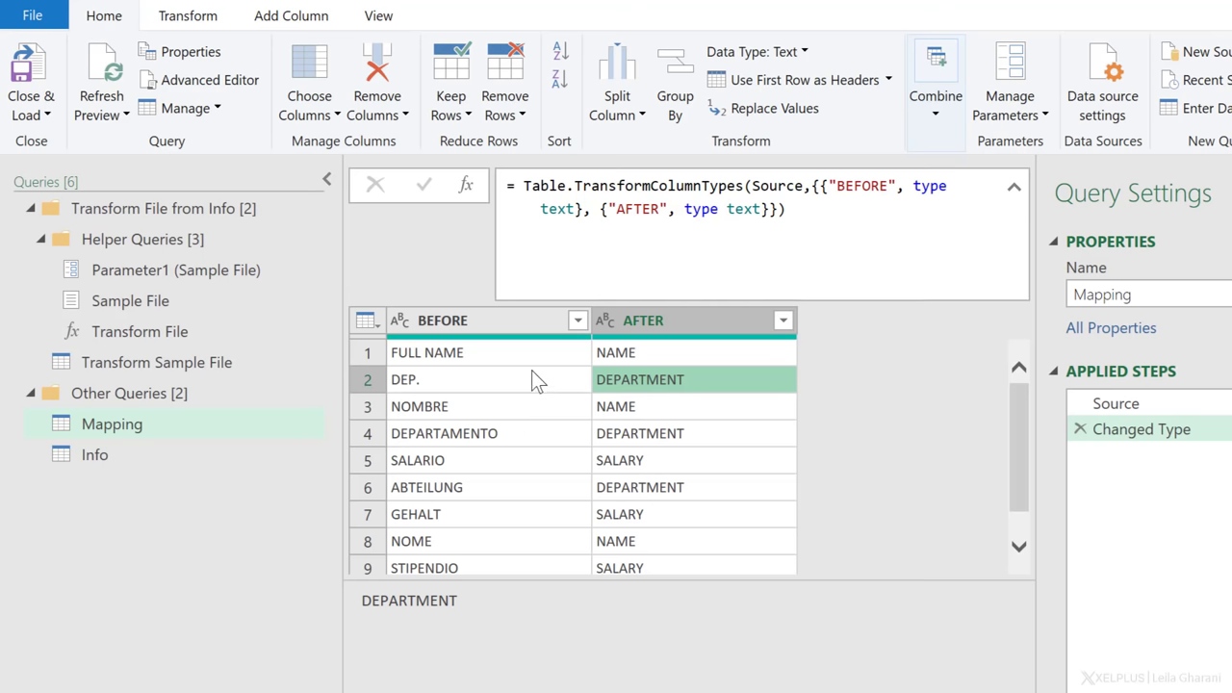
{"action": "left_click", "coordinate": [206, 369]}
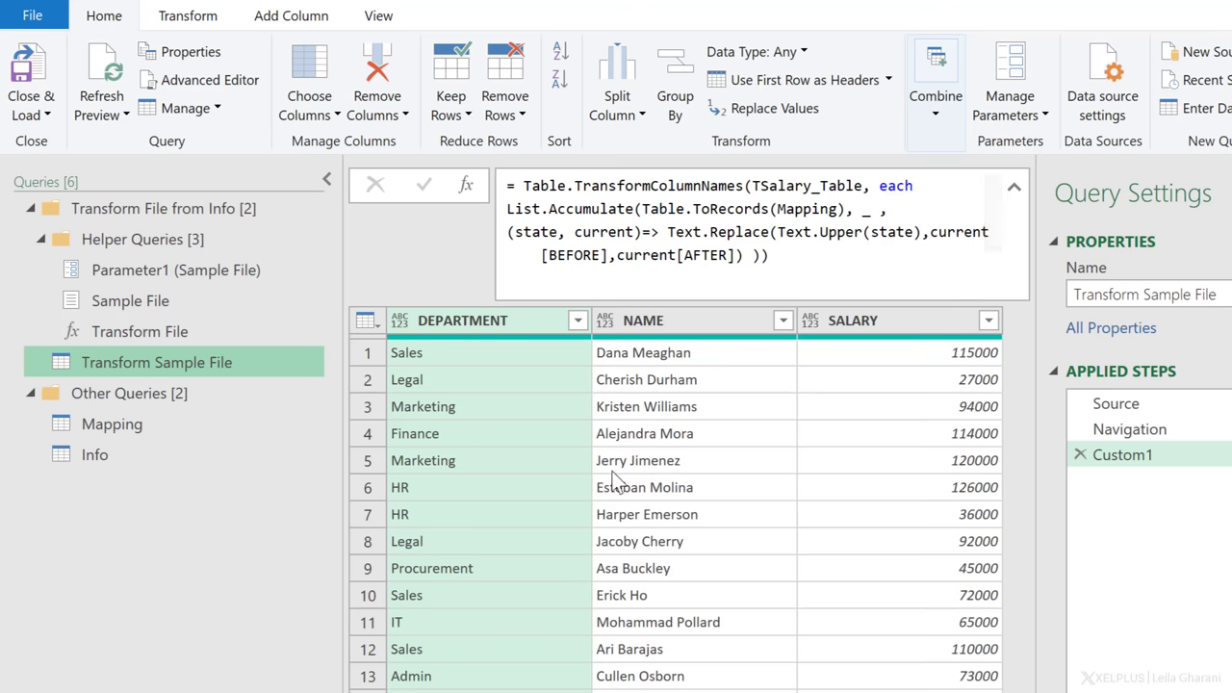
- Open the Info query and inspect the first rows' DEPARTMENT, NAME and source file values
{"action": "left_click", "coordinate": [92, 458]}
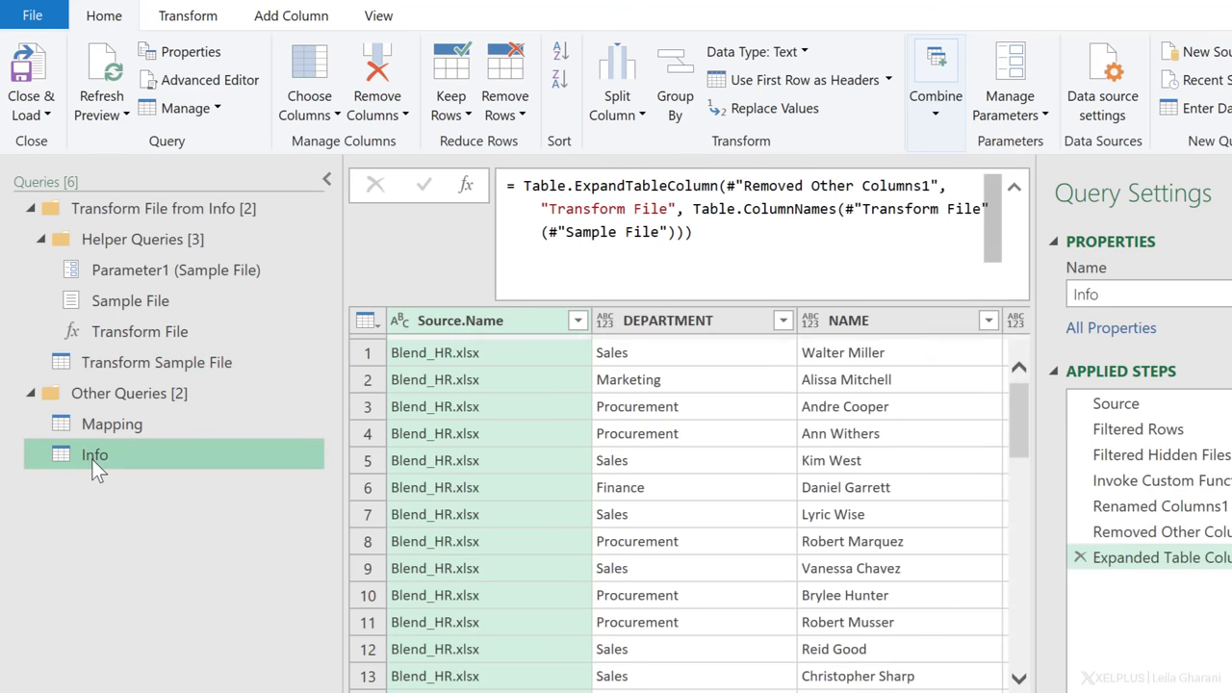
{"action": "left_click", "coordinate": [695, 385]}
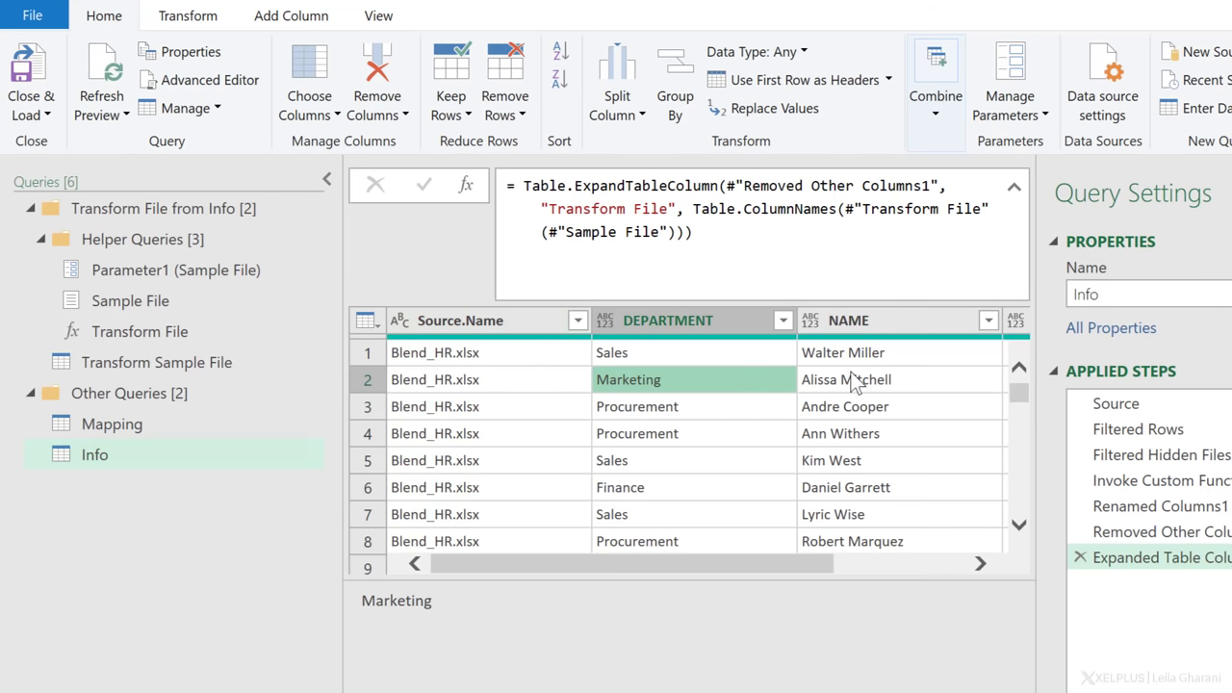
{"action": "left_click", "coordinate": [852, 382]}
{"action": "mouse_move", "coordinate": [763, 582]}
{"action": "left_mouse_down"}
{"action": "mouse_move", "coordinate": [965, 573]}
{"action": "mouse_move", "coordinate": [777, 563]}
{"action": "left_mouse_up"}
{"action": "left_click", "coordinate": [675, 397]}
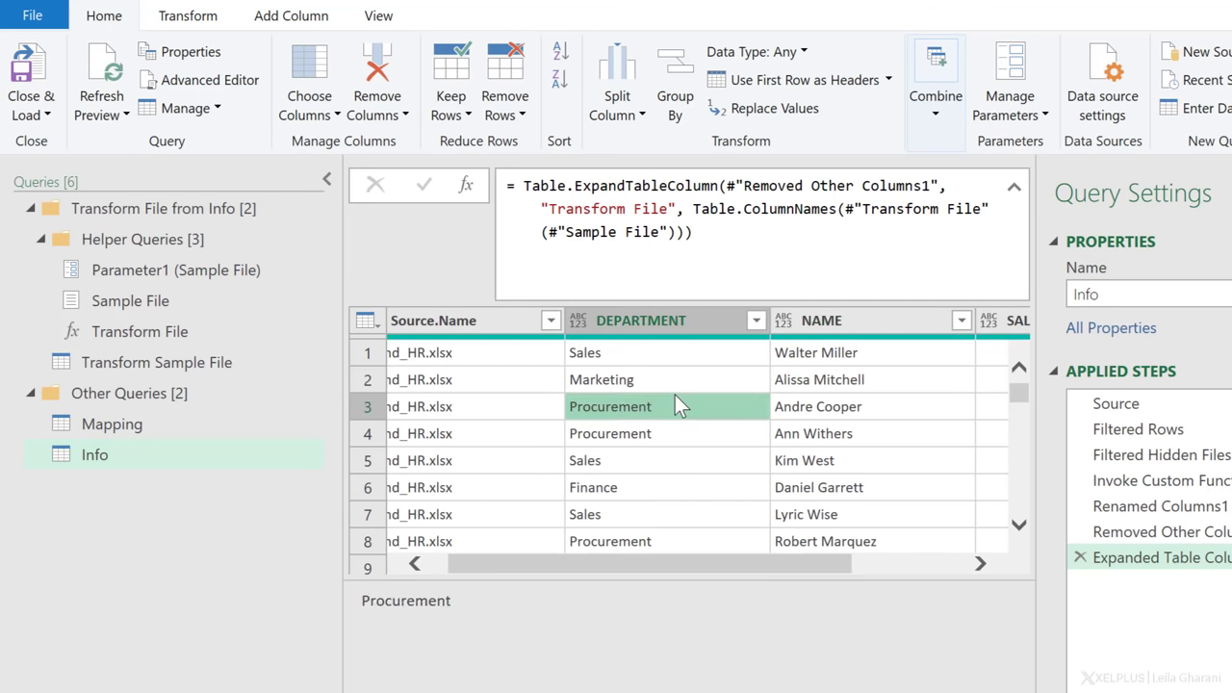
{"action": "left_click", "coordinate": [510, 431]}
- Scroll through all 141 combined rows, checking Marketing entries at rows 26 and 68
{"action": "scroll", "coordinate": [732, 452], "scroll_direction": "down", "scroll_amount": 1}
{"action": "scroll", "coordinate": [732, 455], "scroll_direction": "down", "scroll_amount": 8}
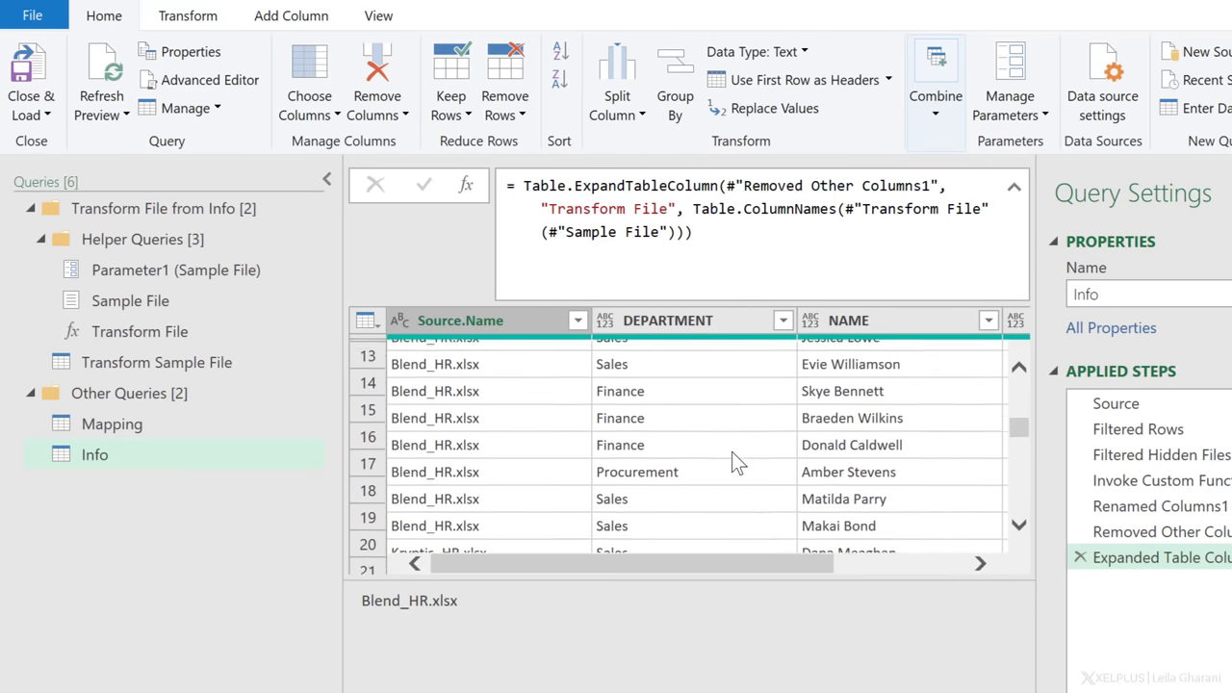
{"action": "left_click", "coordinate": [709, 429]}
{"action": "scroll", "coordinate": [722, 452], "scroll_direction": "down", "scroll_amount": 4}
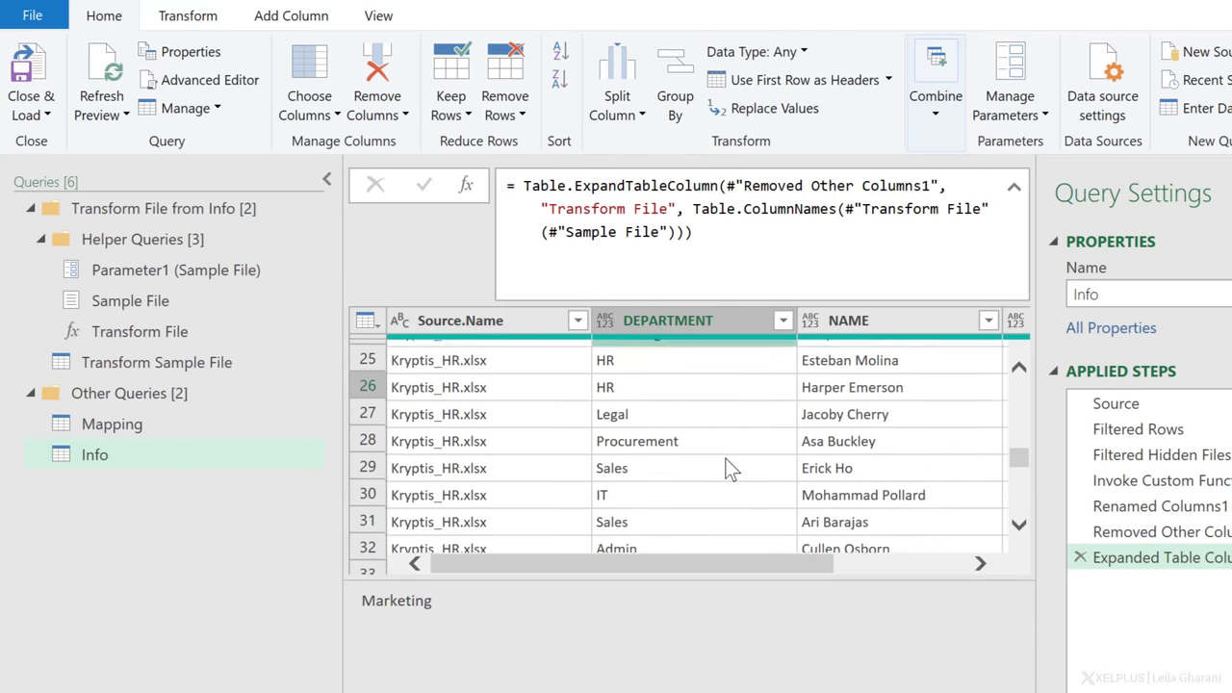
{"action": "scroll", "coordinate": [728, 472], "scroll_direction": "down", "scroll_amount": 5}
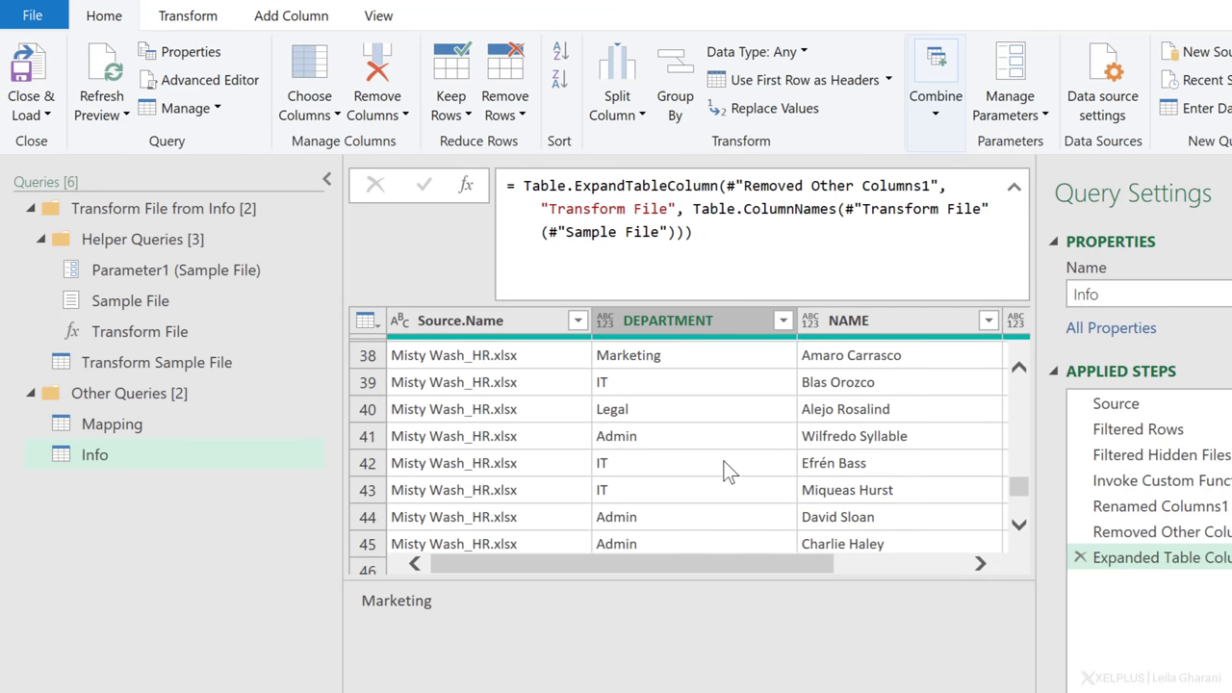
{"action": "scroll", "coordinate": [724, 472], "scroll_direction": "down", "scroll_amount": 4}
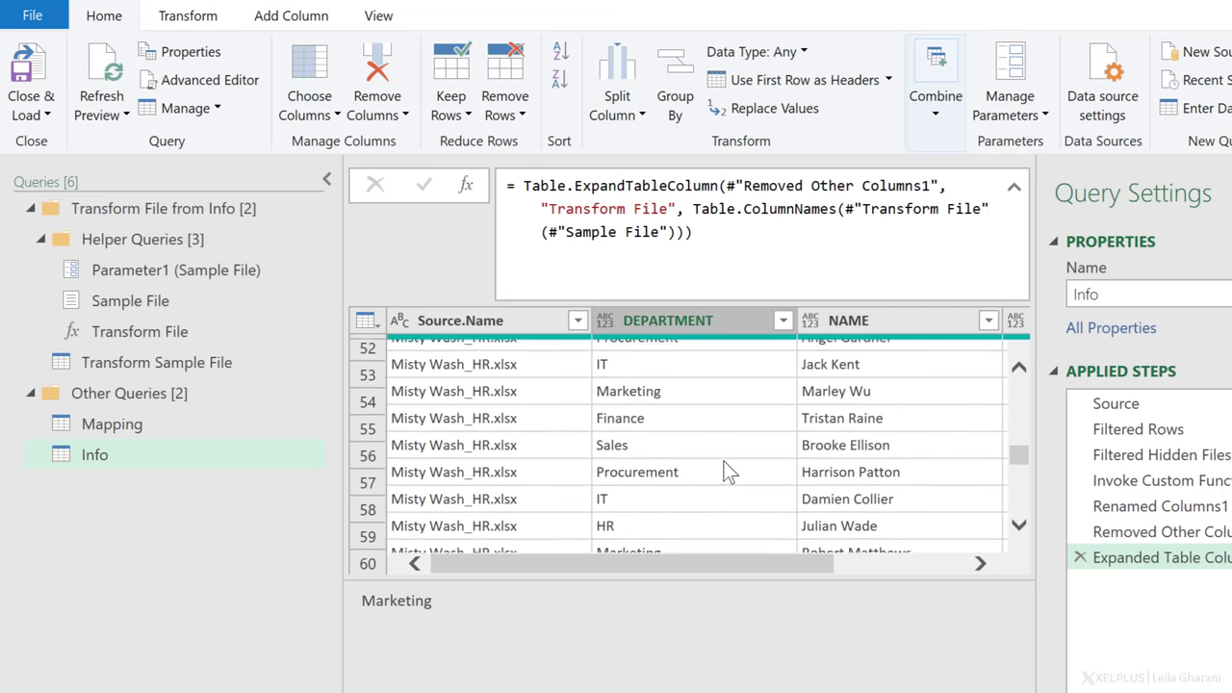
{"action": "left_click", "coordinate": [758, 551]}
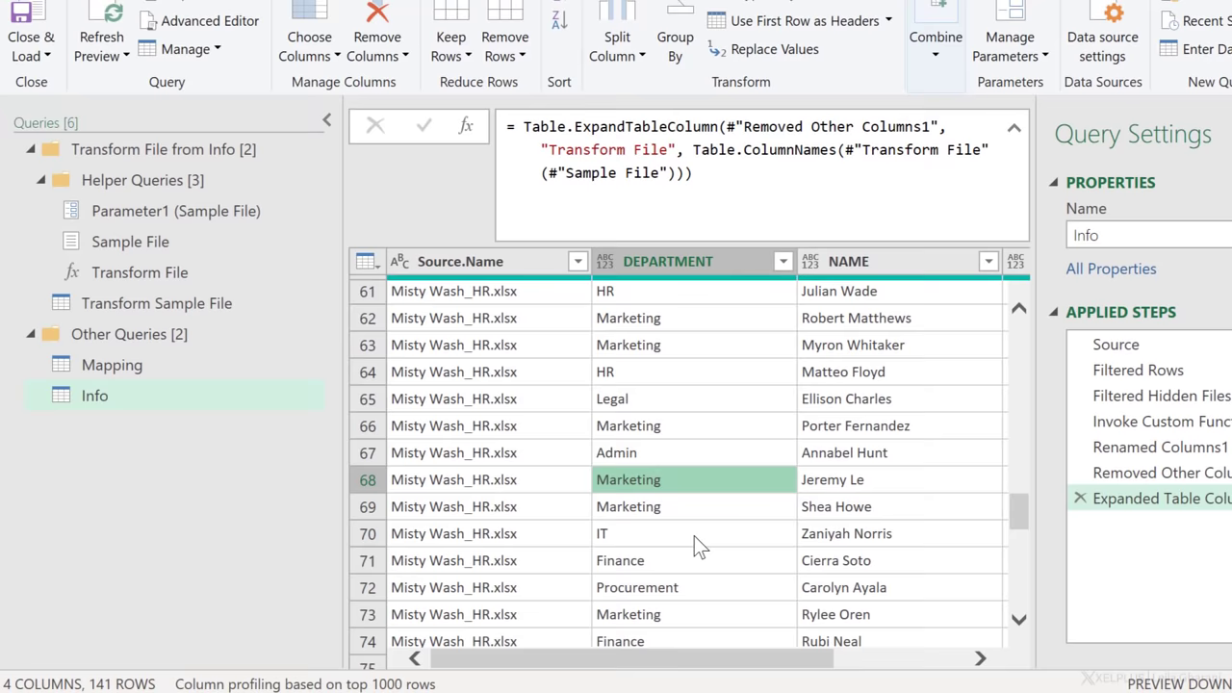
{"action": "scroll", "coordinate": [713, 554], "scroll_direction": "down", "scroll_amount": 12}
{"action": "left_click_drag", "start_coordinate": [734, 664], "coordinate": [914, 677]}
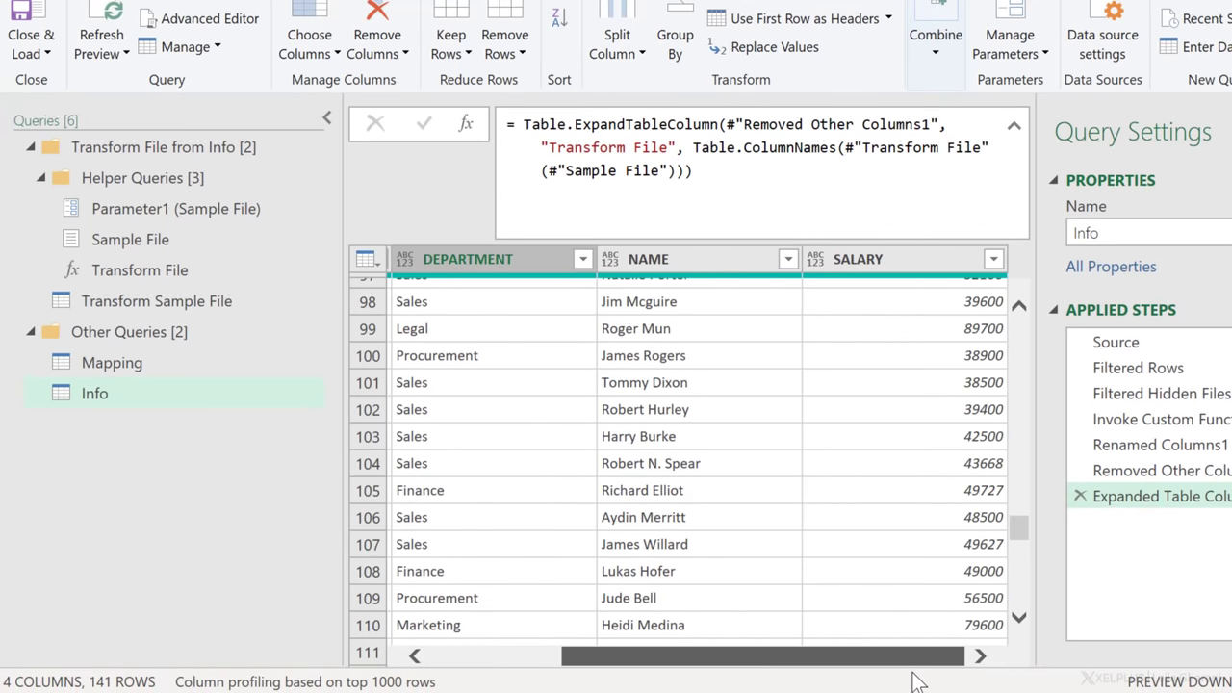
{"action": "scroll", "coordinate": [650, 543], "scroll_direction": "down", "scroll_amount": 10}
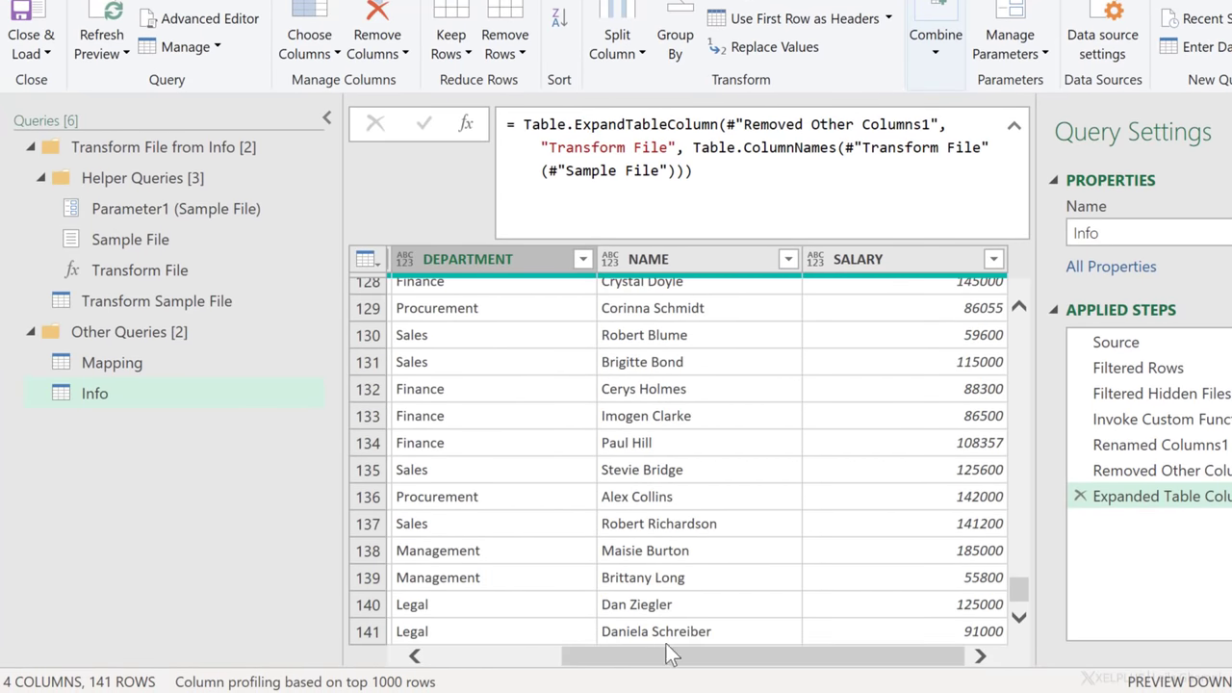
{"action": "left_click_drag", "start_coordinate": [671, 654], "coordinate": [504, 676]}
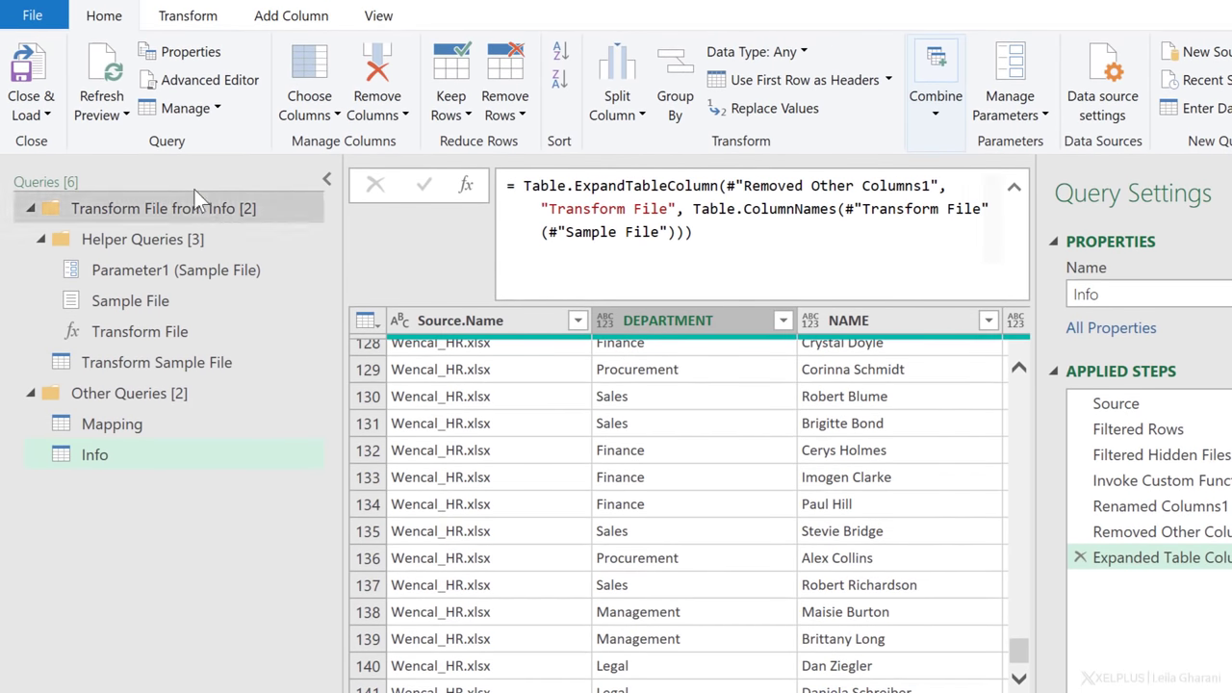
- Load Info as a table on the existing worksheet at $D$5 and scroll the result
{"action": "left_click", "coordinate": [44, 115]}
{"action": "left_click", "coordinate": [70, 178]}
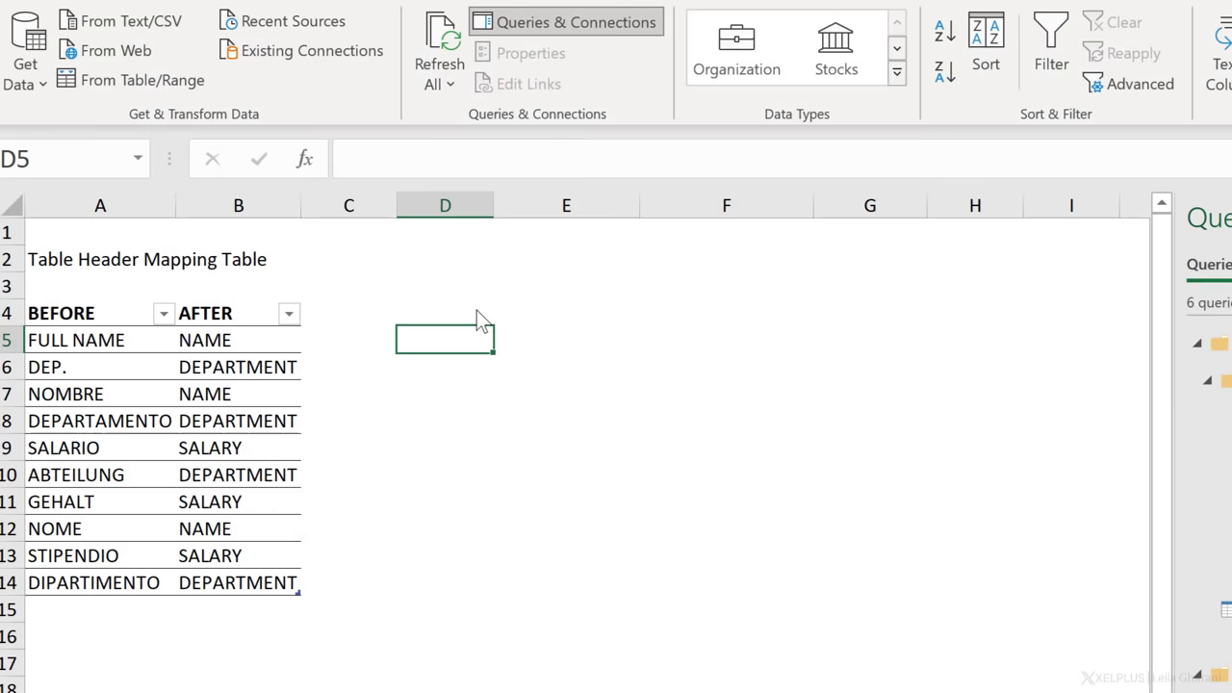
{"action": "left_click", "coordinate": [510, 461]}
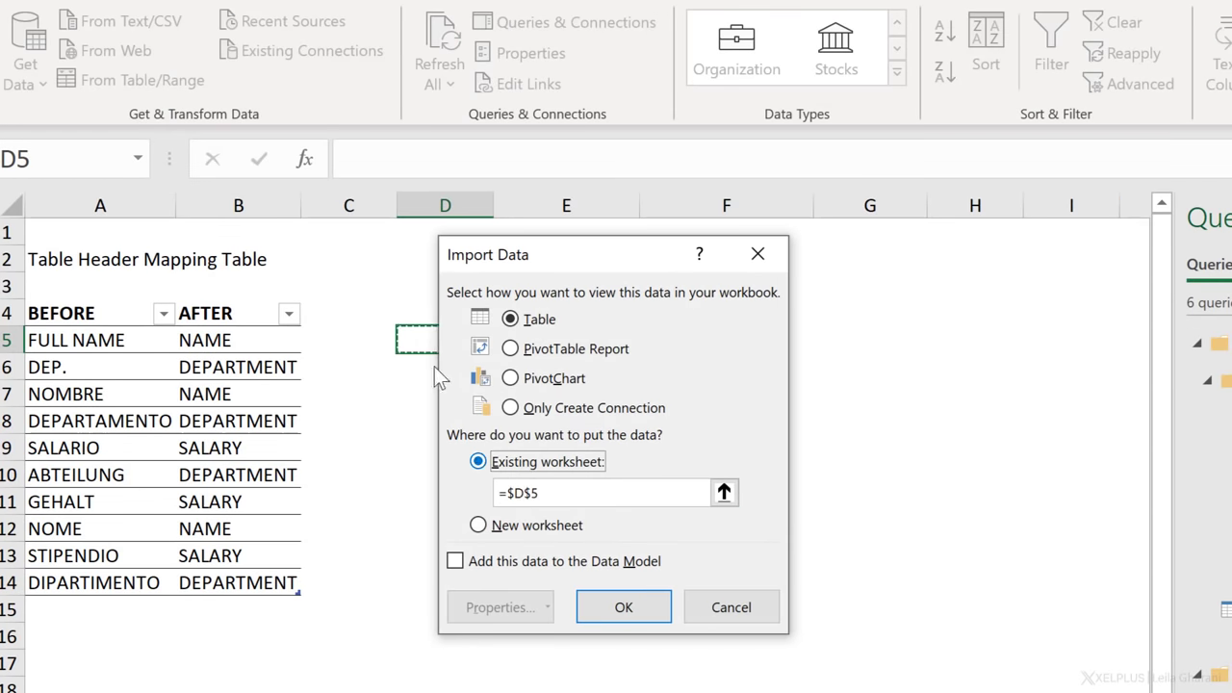
{"action": "left_click", "coordinate": [616, 611]}
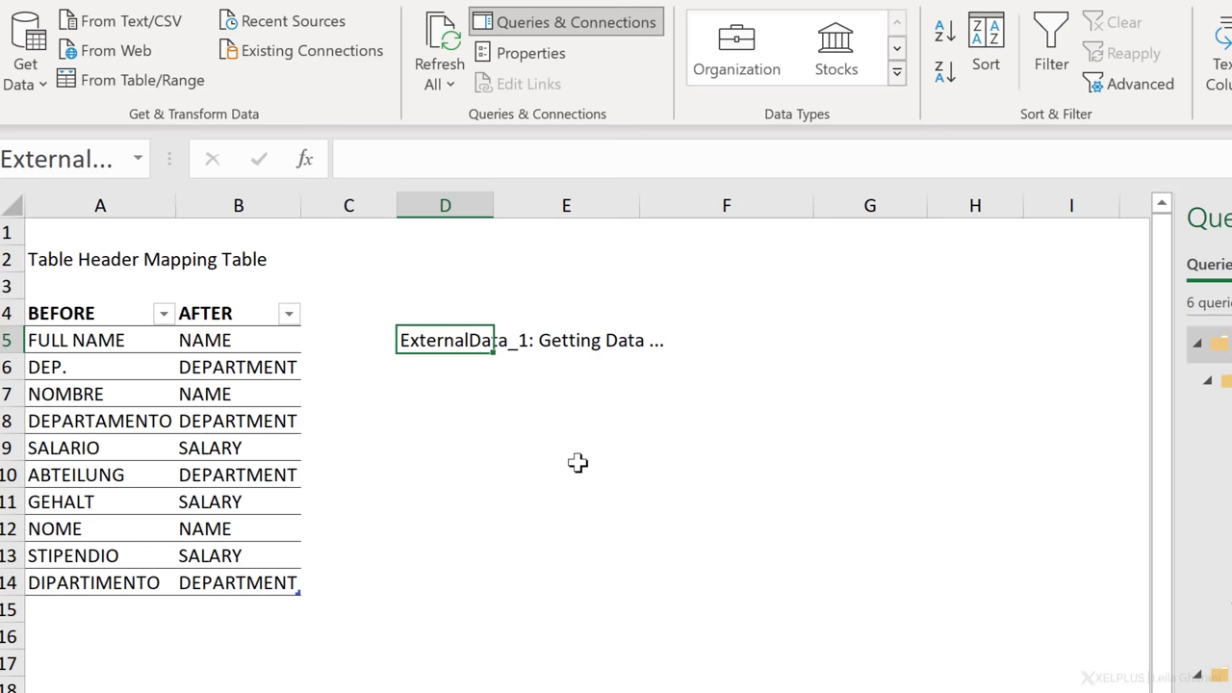
{"action": "scroll", "coordinate": [742, 503], "scroll_direction": "down", "scroll_amount": 15}
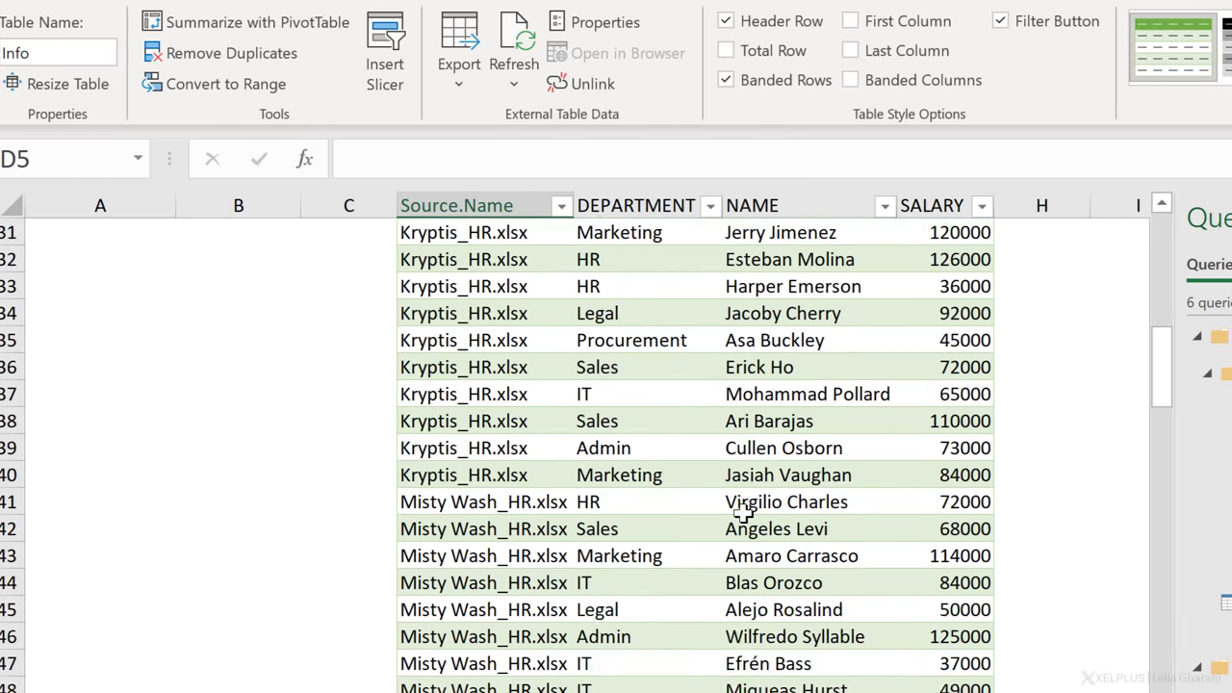
{"action": "scroll", "coordinate": [743, 517], "scroll_direction": "down", "scroll_amount": 19}
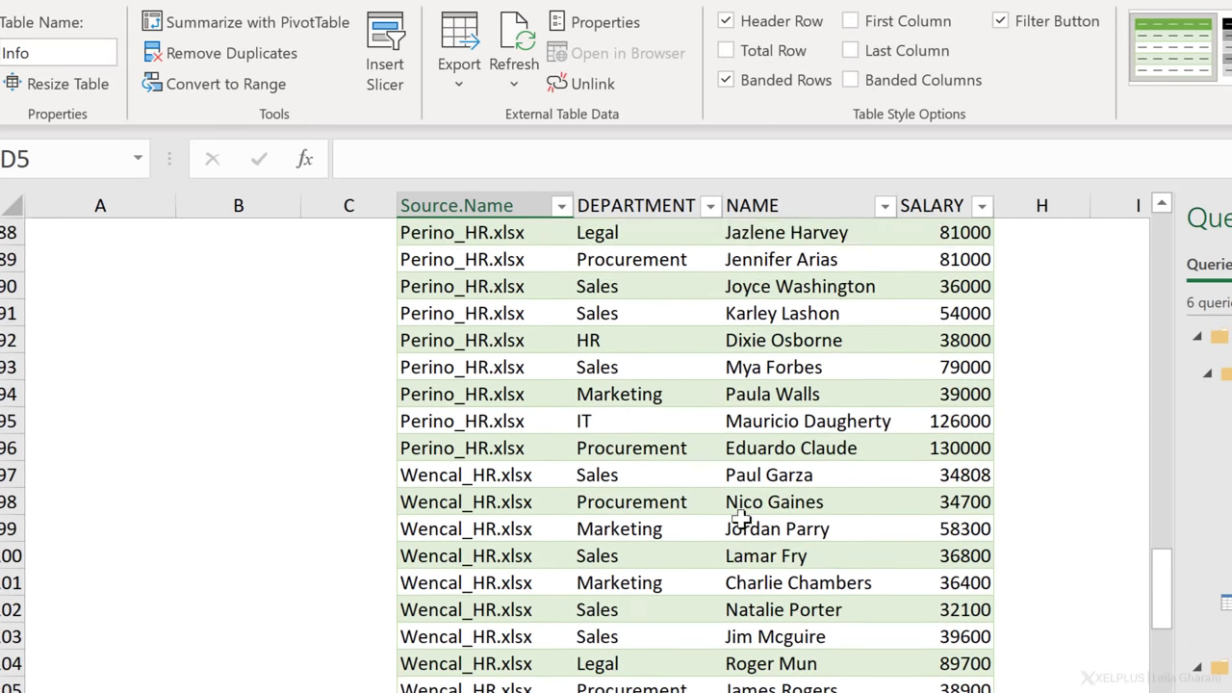
{"action": "scroll", "coordinate": [734, 528], "scroll_direction": "down", "scroll_amount": 4}
{"action": "scroll", "coordinate": [736, 530], "scroll_direction": "up", "scroll_amount": 6}
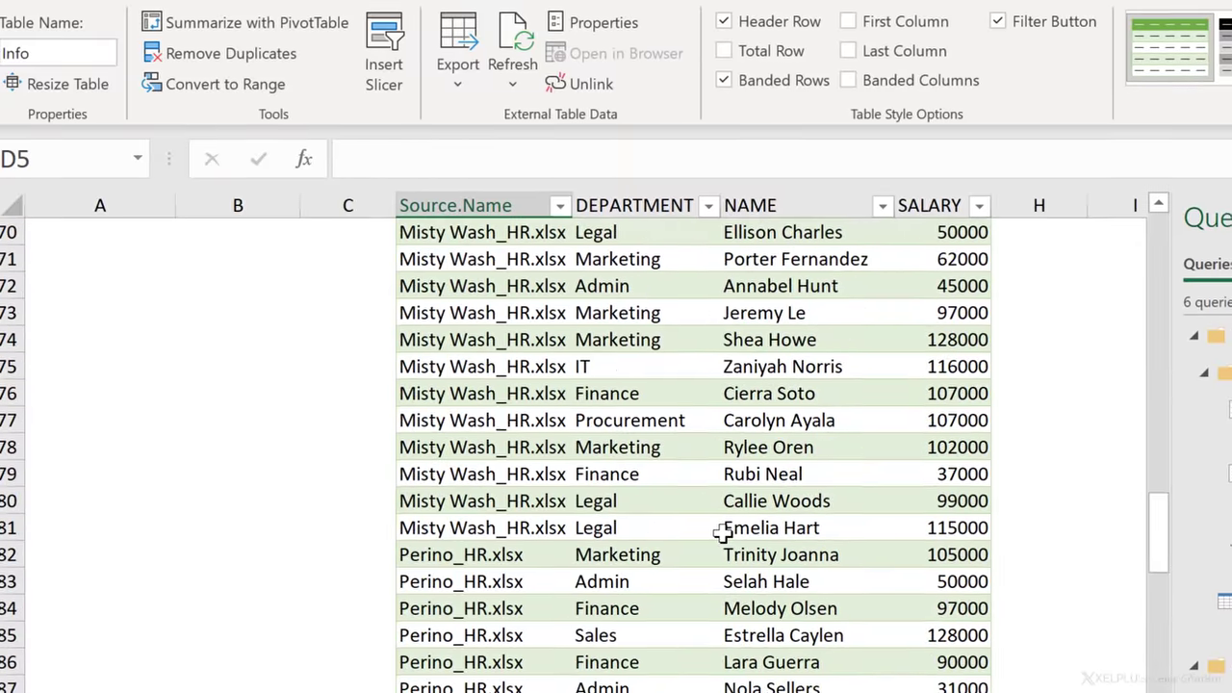
{"action": "scroll", "coordinate": [732, 528], "scroll_direction": "up", "scroll_amount": 5}
{"action": "scroll", "coordinate": [705, 521], "scroll_direction": "up", "scroll_amount": 18}
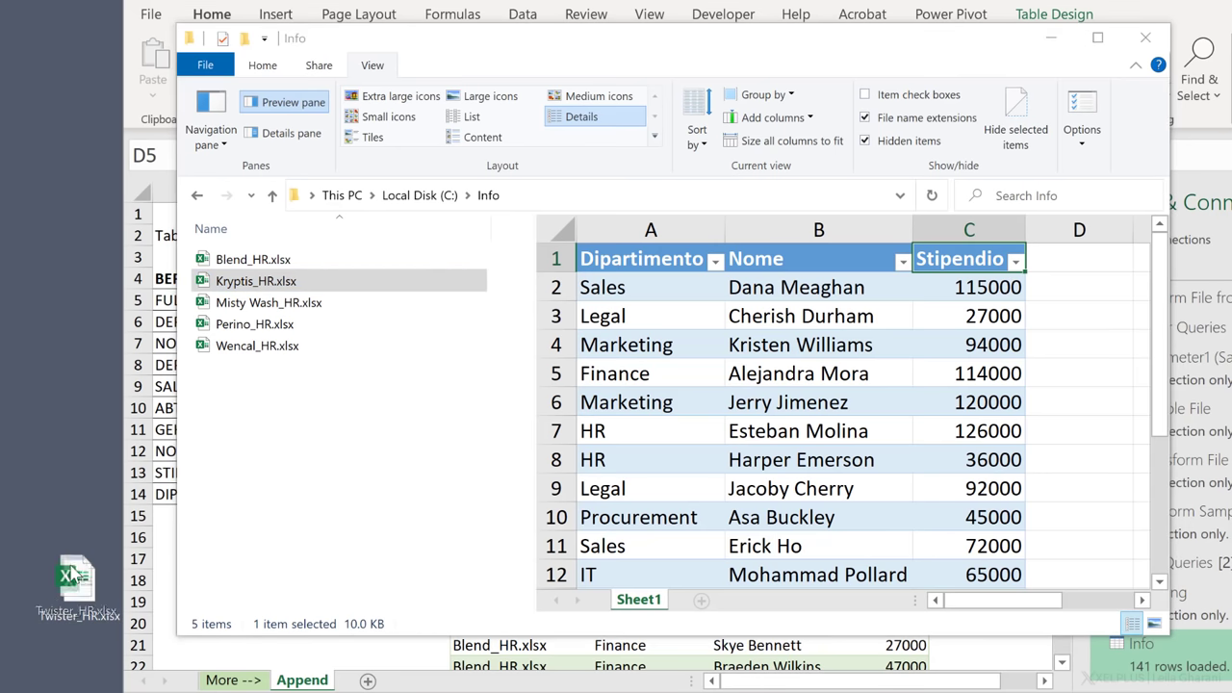
- Move Twister_HR.xlsx into the Info folder and preview its Department, First, Last Name and Salary headers
{"action": "left_click_drag", "start_coordinate": [75, 589], "coordinate": [272, 402]}
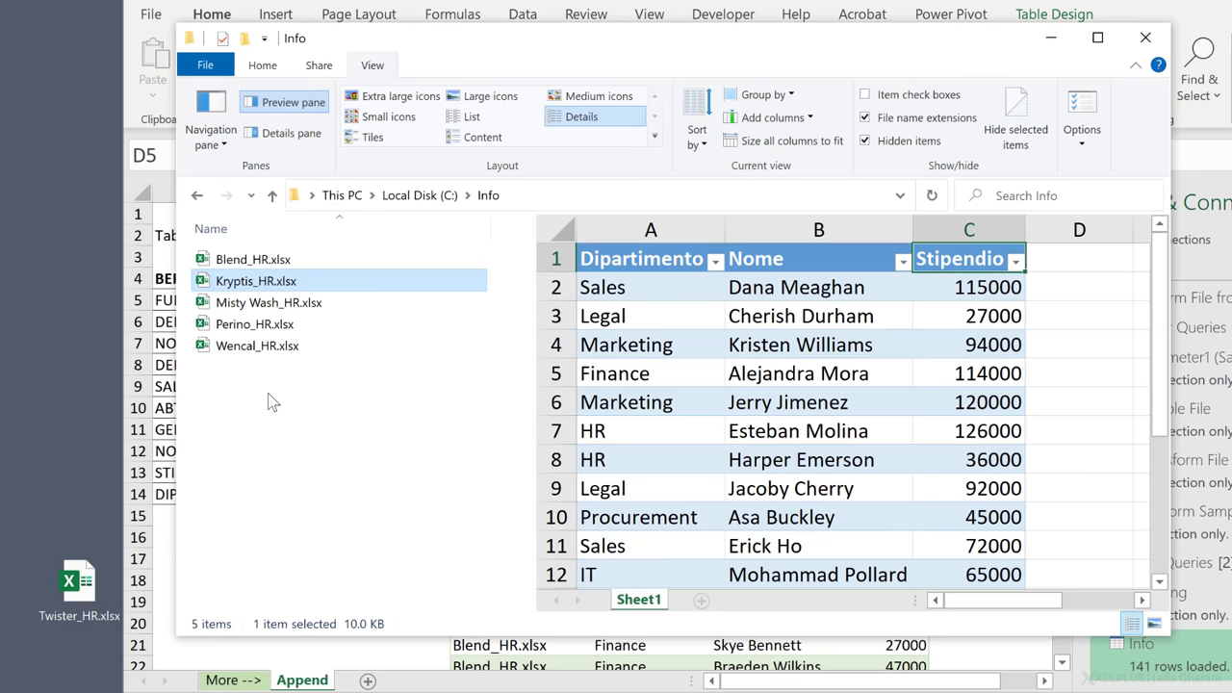
{"action": "left_click", "coordinate": [260, 377]}
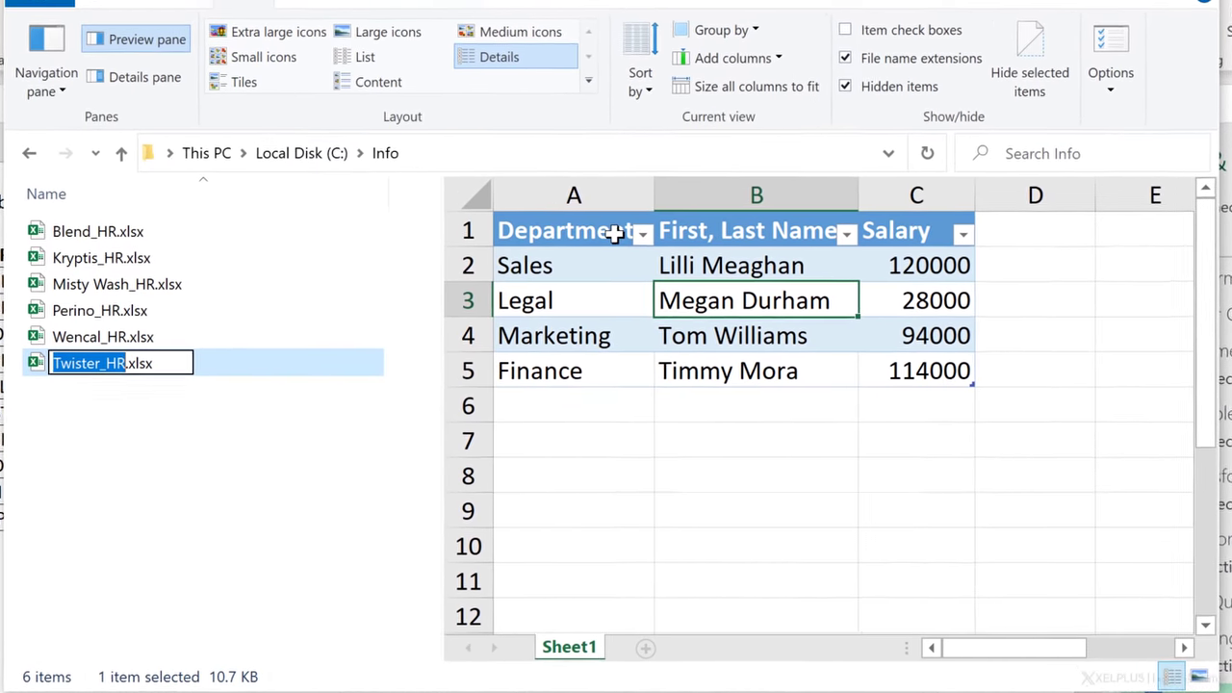
{"action": "left_click", "coordinate": [575, 251]}
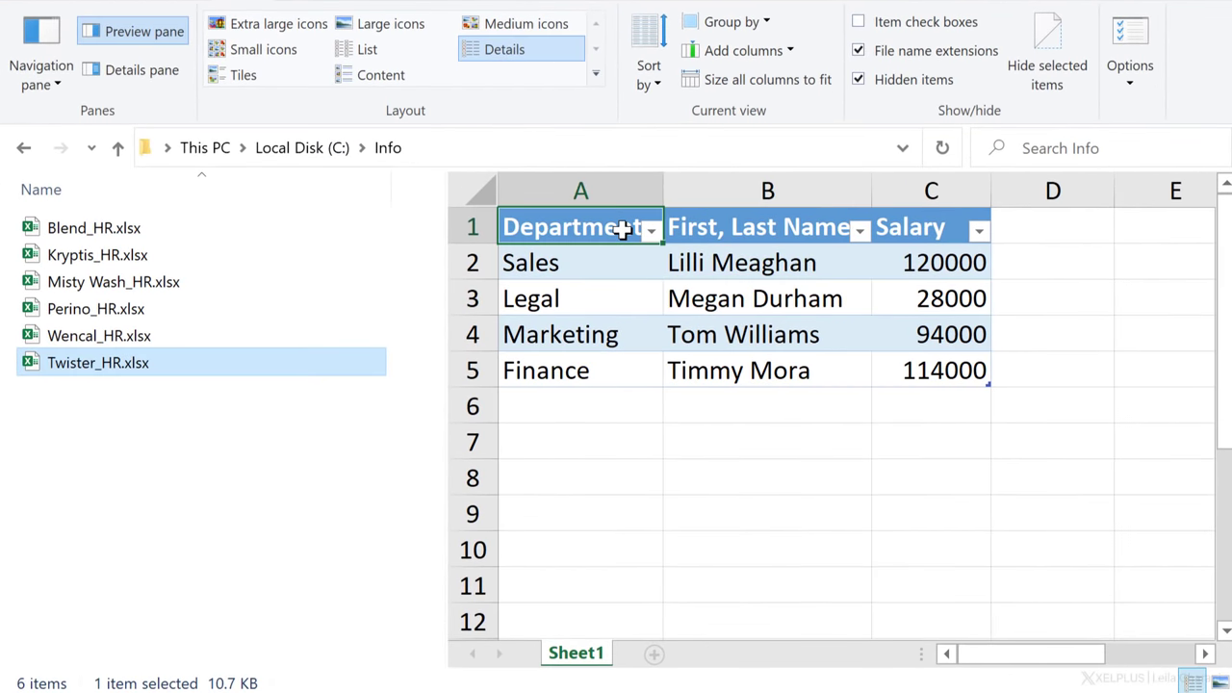
{"action": "left_click", "coordinate": [699, 253]}
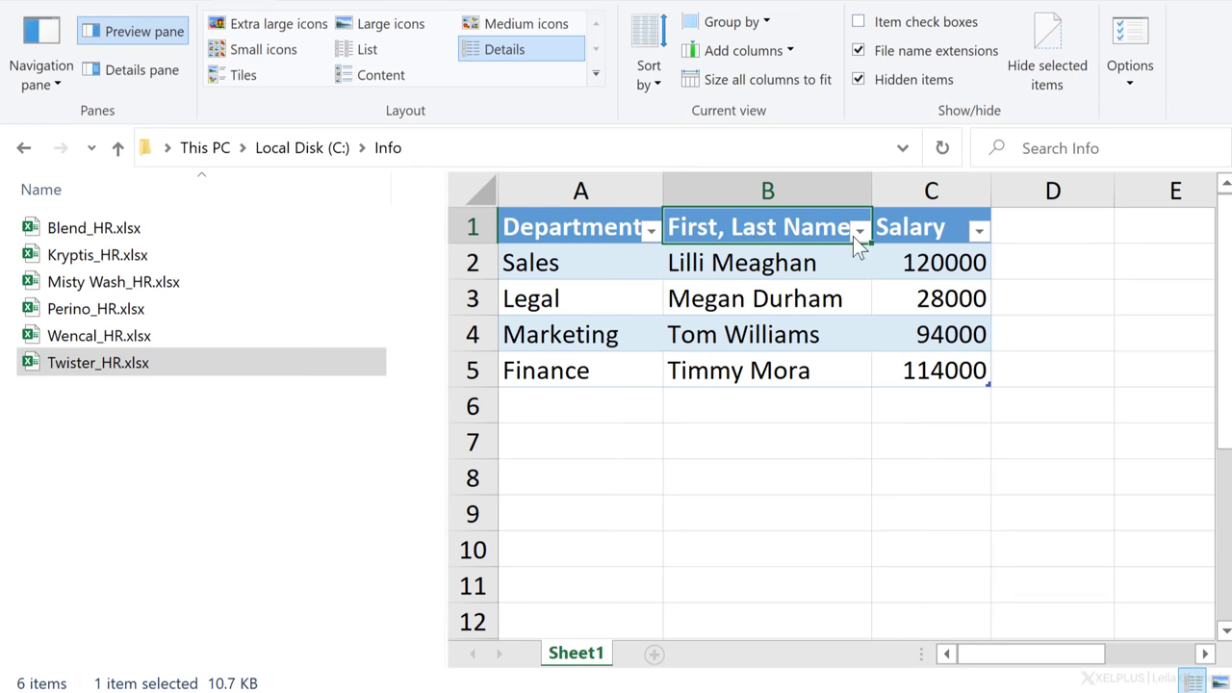
{"action": "left_click", "coordinate": [913, 235]}
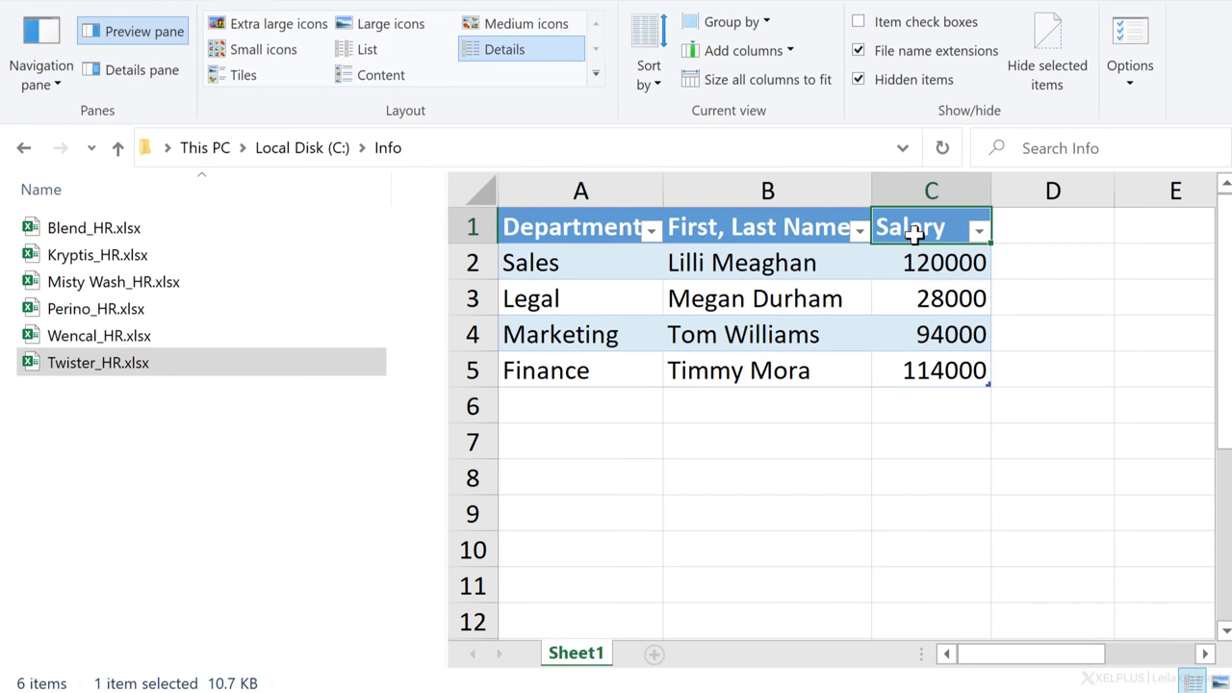
{"action": "left_click", "coordinate": [787, 225]}
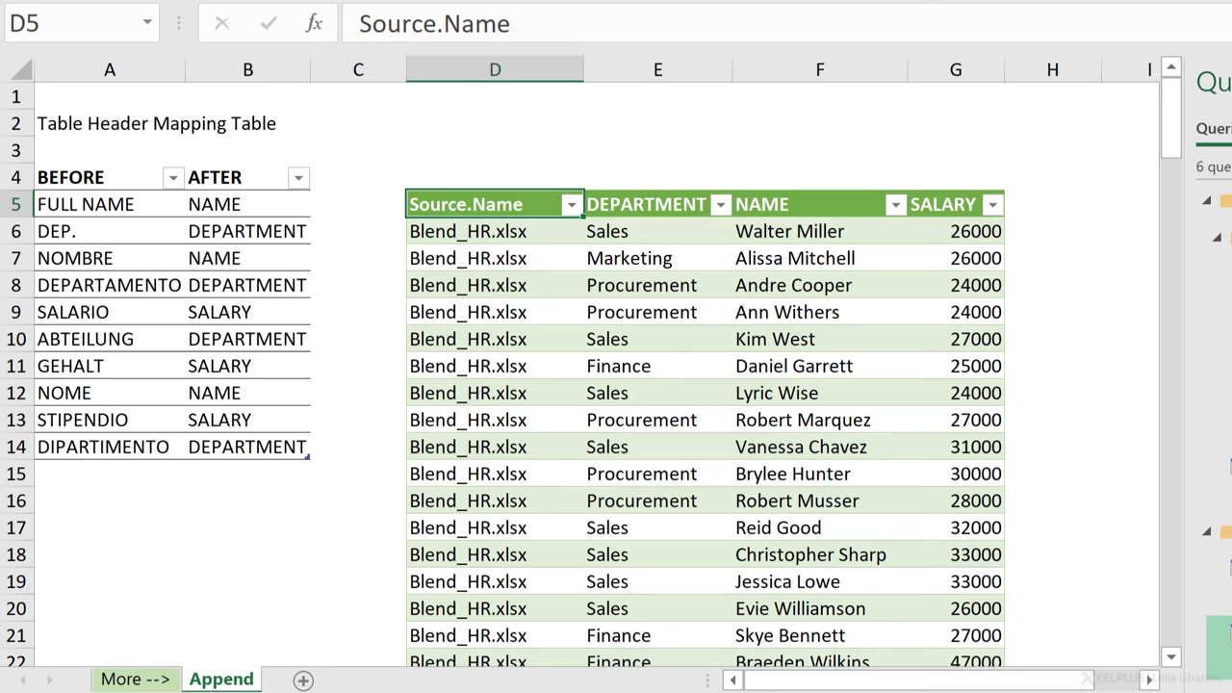
- Refresh the appended table and clear the Twister_HR rows that are missing names
{"action": "left_click", "coordinate": [637, 285]}
{"action": "right_click", "coordinate": [637, 285]}
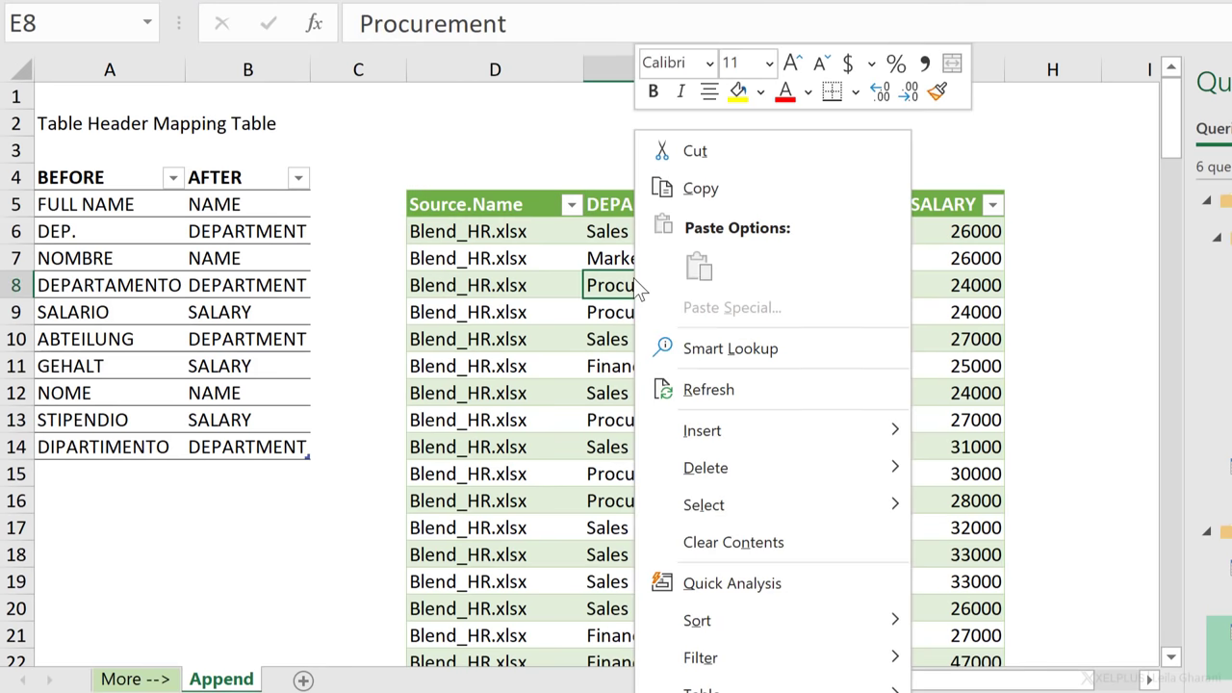
{"action": "left_click", "coordinate": [729, 391]}
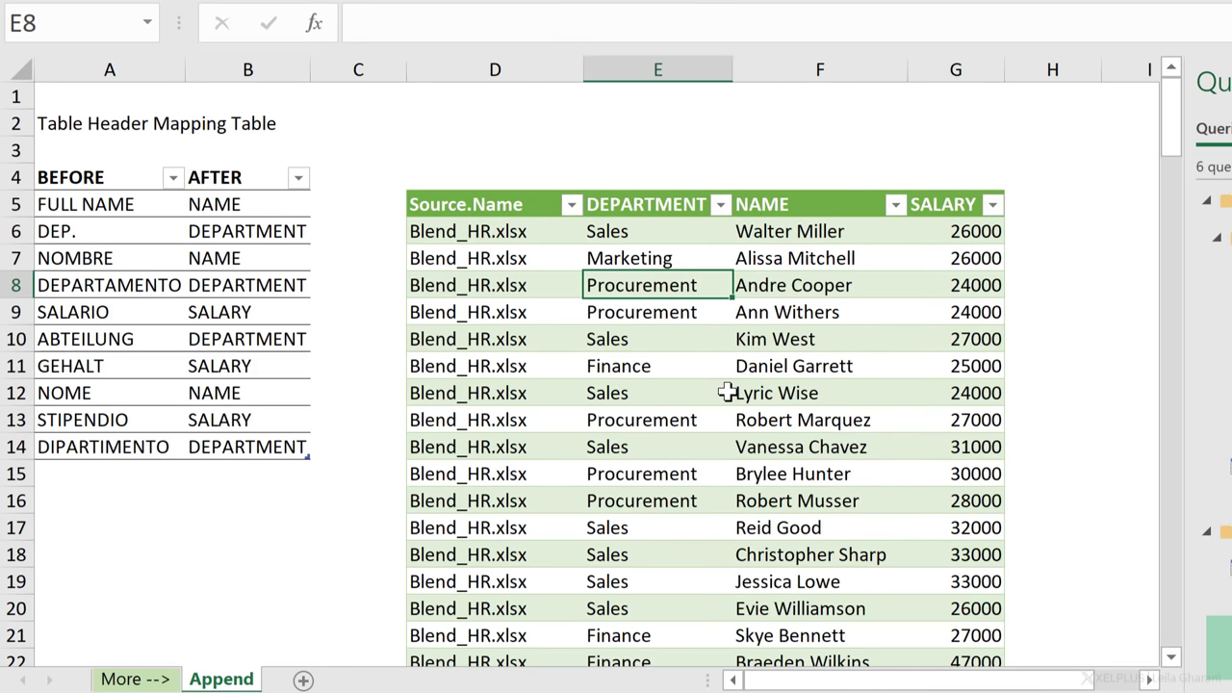
{"action": "scroll", "coordinate": [671, 379], "scroll_direction": "down", "scroll_amount": 20}
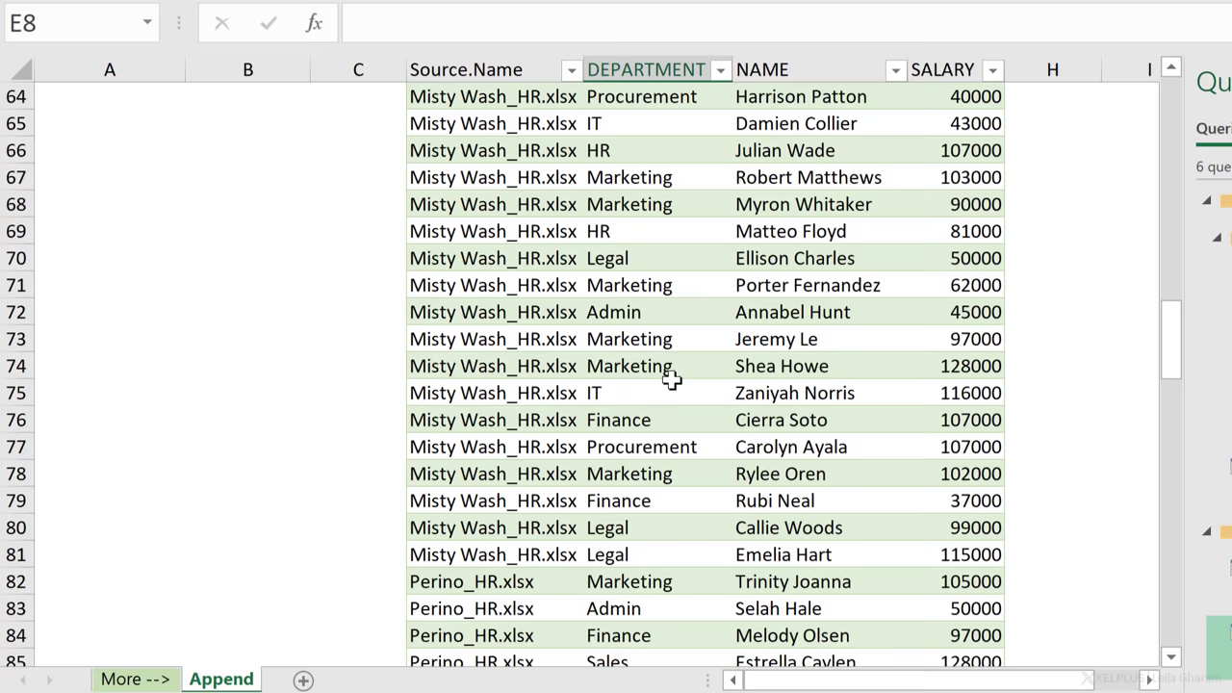
{"action": "scroll", "coordinate": [671, 379], "scroll_direction": "down", "scroll_amount": 9}
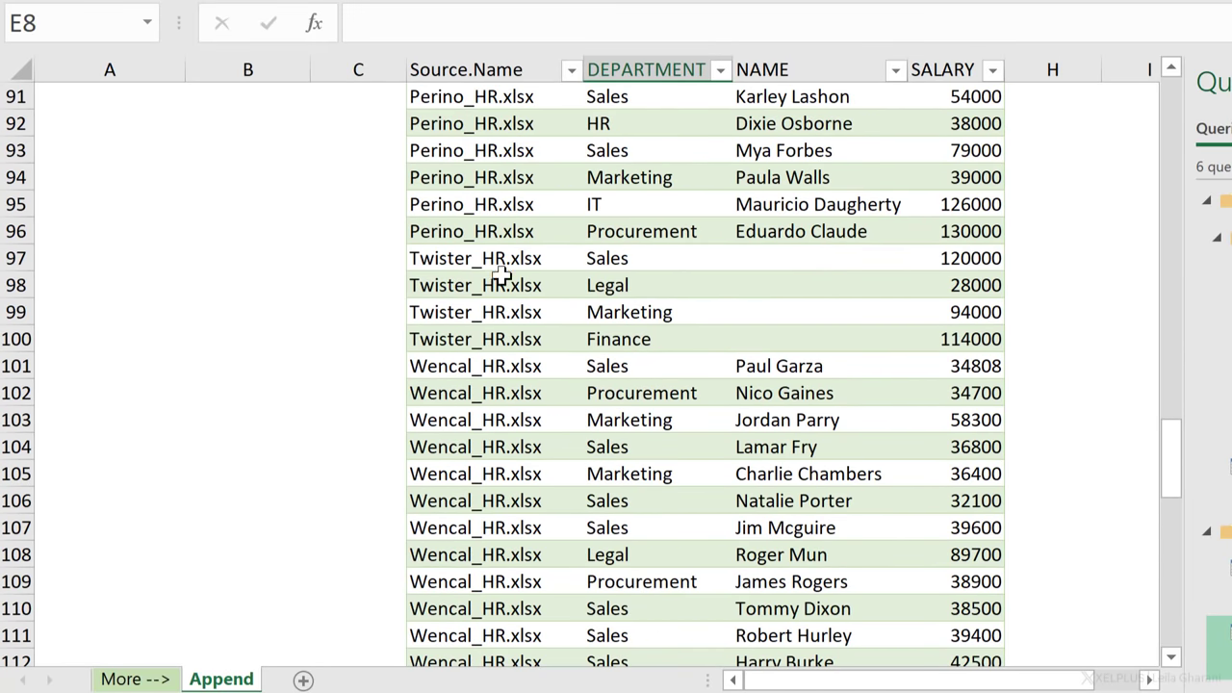
{"action": "left_click_drag", "start_coordinate": [498, 260], "coordinate": [990, 345]}
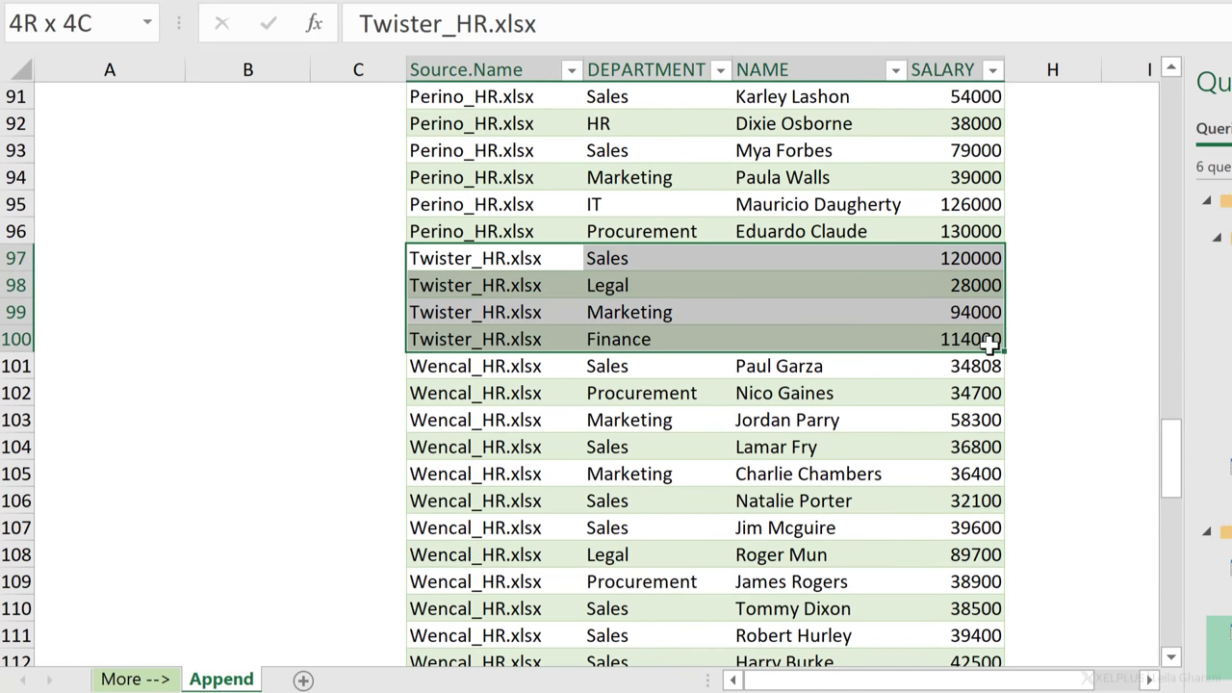
{"action": "left_click", "coordinate": [812, 289]}
{"action": "scroll", "coordinate": [709, 326], "scroll_direction": "up", "scroll_amount": 5}
{"action": "scroll", "coordinate": [710, 327], "scroll_direction": "up", "scroll_amount": 20}
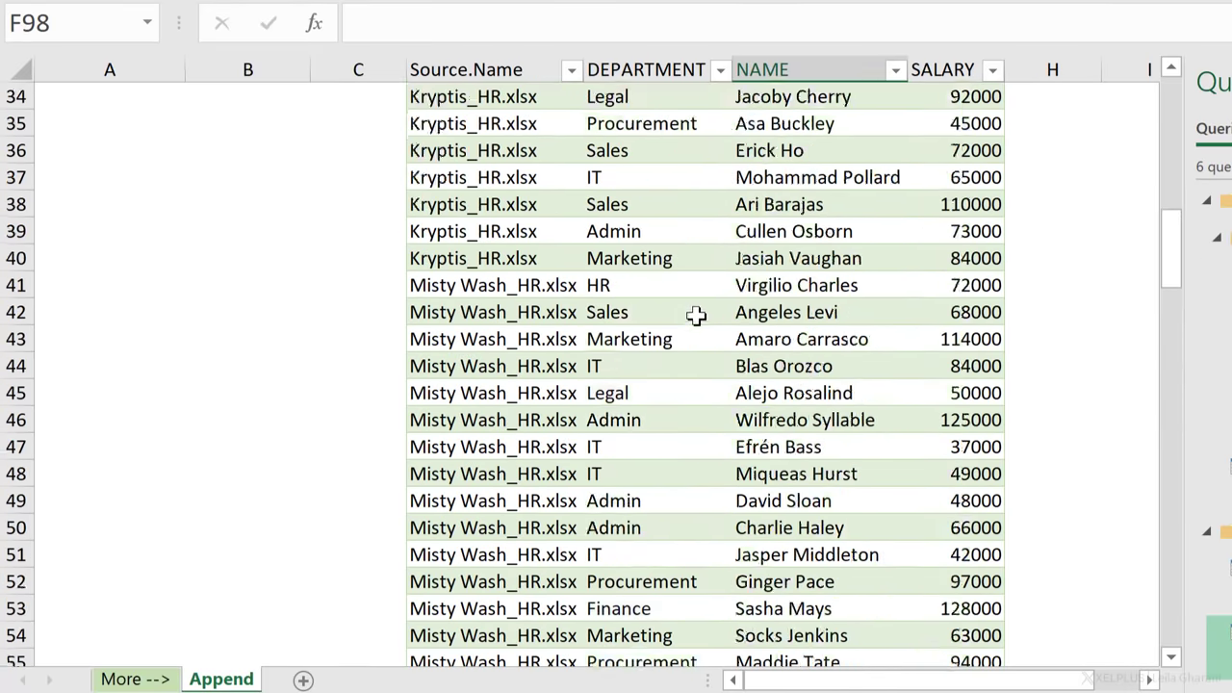
- Add a mapping row translating FIRST, LAST NAME to NAME
{"action": "left_click", "coordinate": [97, 471]}
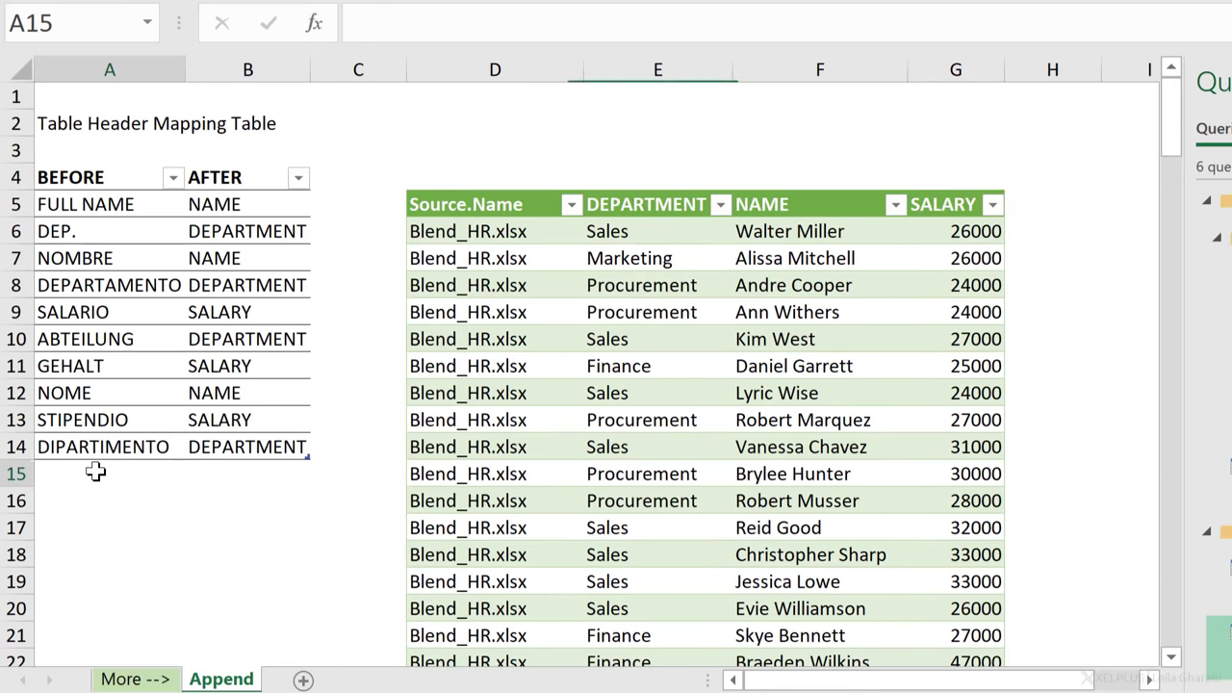
{"action": "type", "text": "First"}
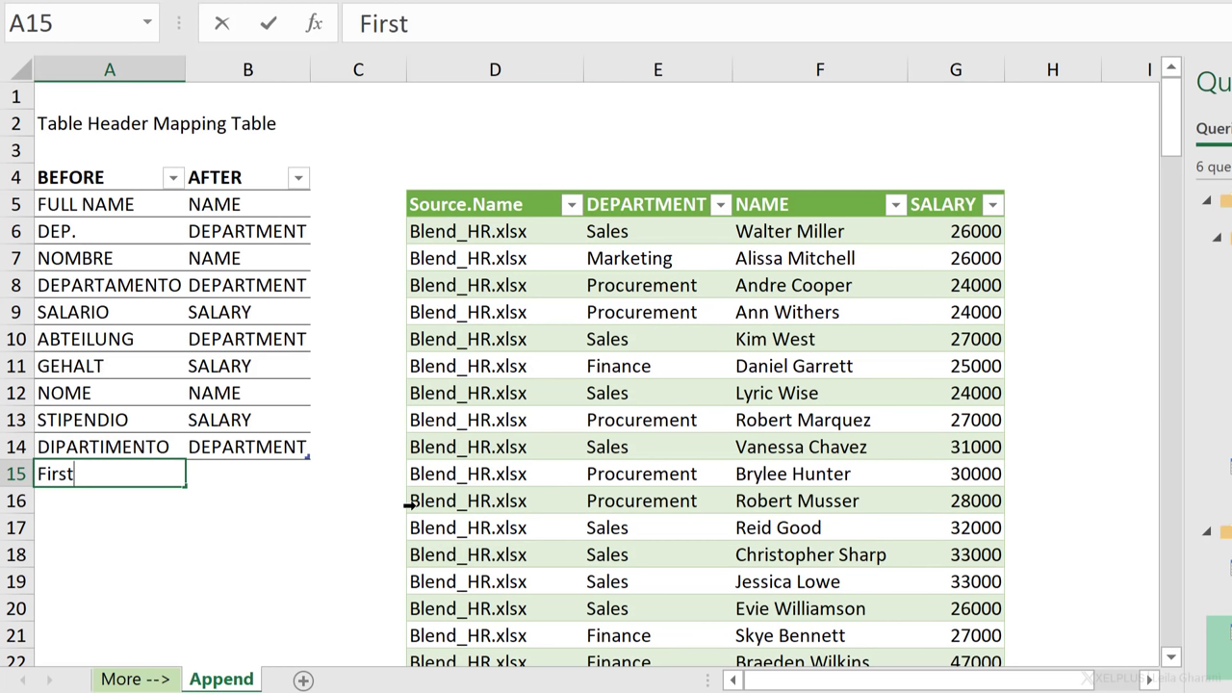
{"action": "key", "text": "BackSpace"}
{"action": "key", "text": "BackSpace"}
{"action": "type", "text": "RS"}
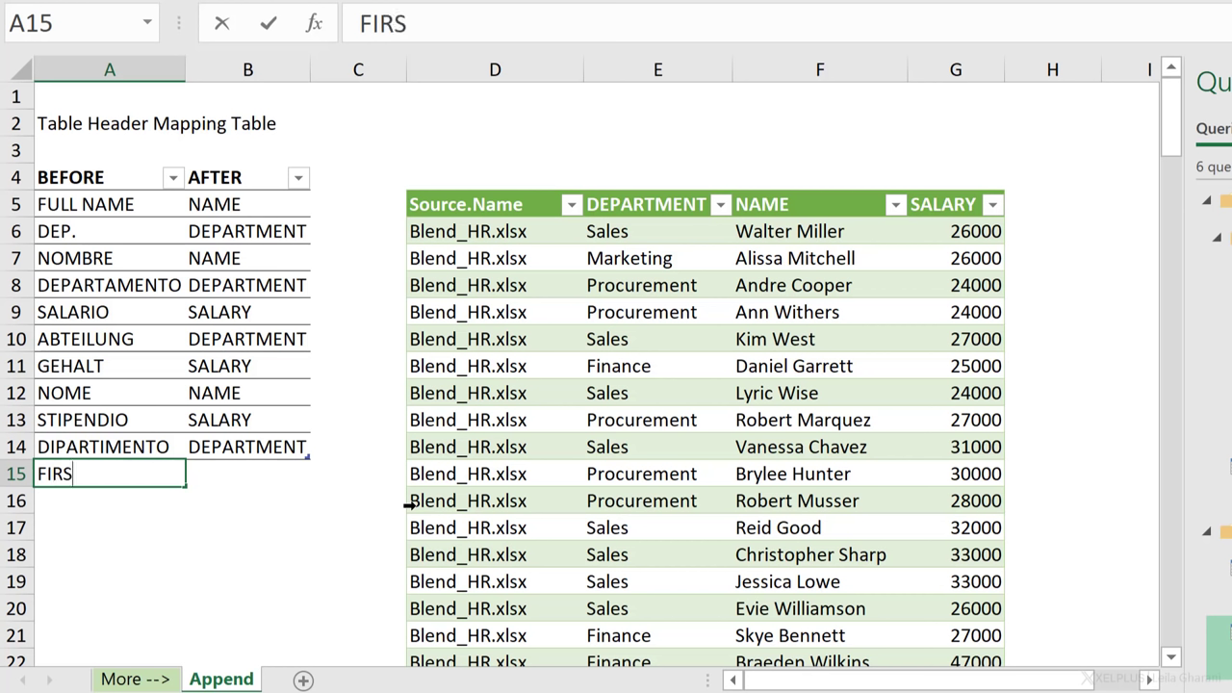
{"action": "type", "text": "T, LAST NAME"}
{"action": "key", "text": "Tab"}
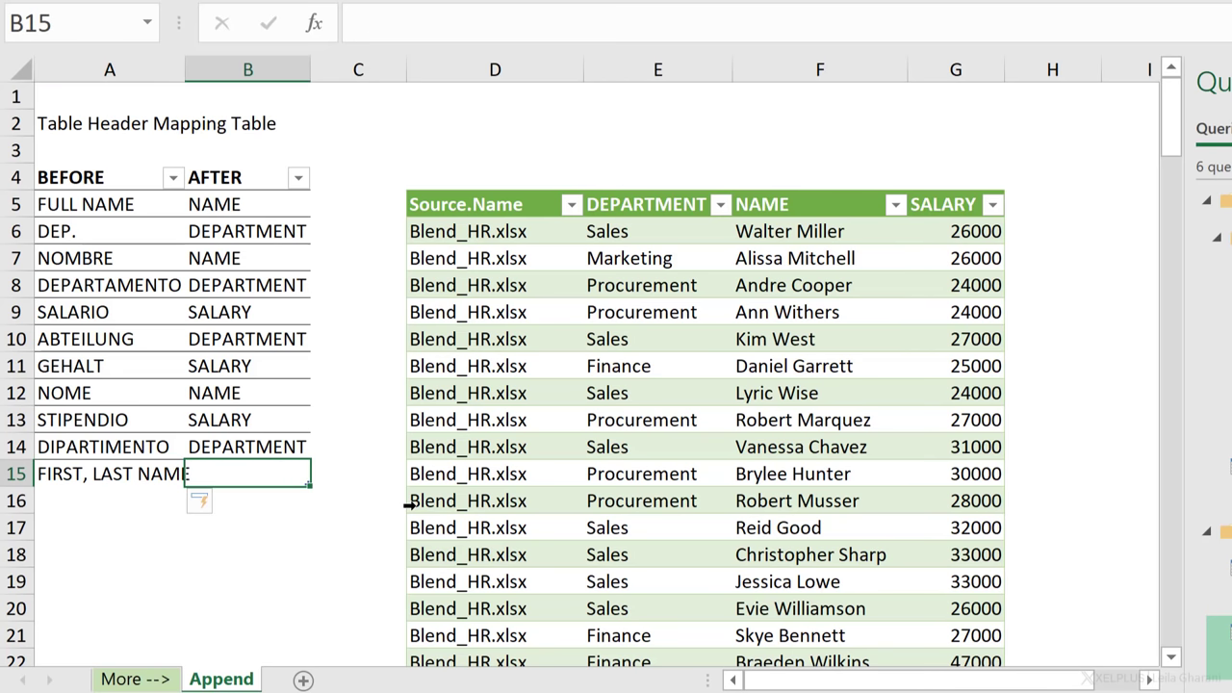
{"action": "type", "text": "NAME"}
{"action": "key", "text": "Return"}
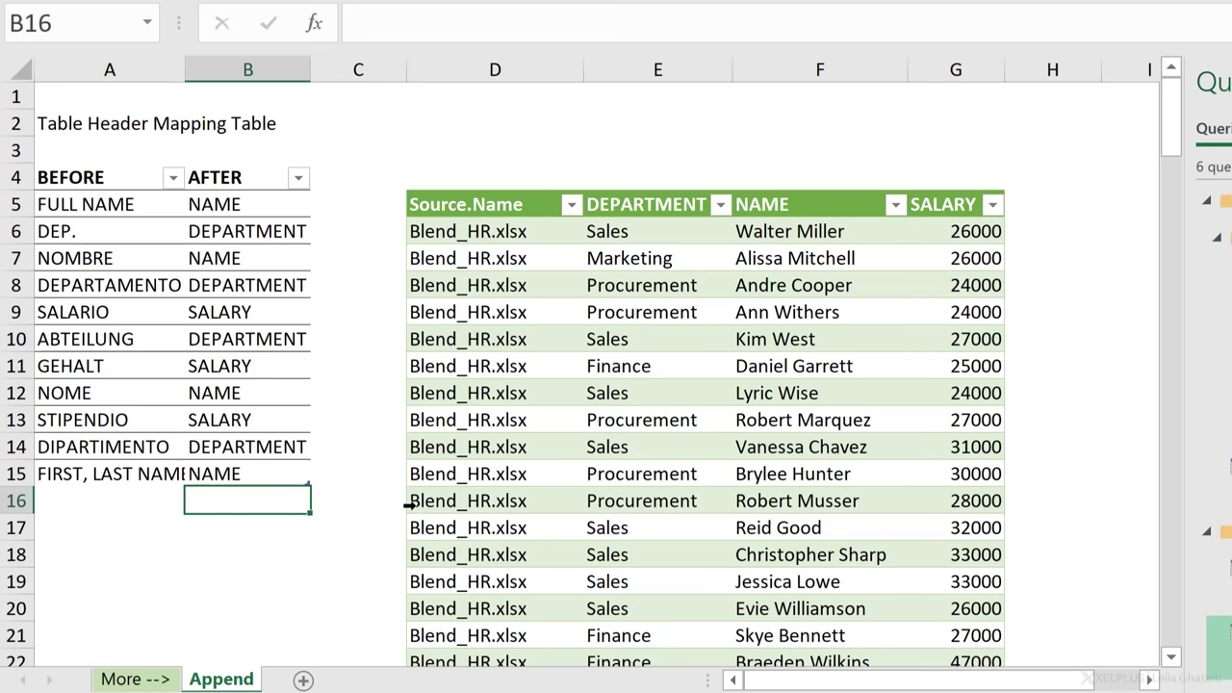
- Refresh the table so the Twister_HR rows show employee names
{"action": "scroll", "coordinate": [909, 453], "scroll_direction": "down", "scroll_amount": 20}
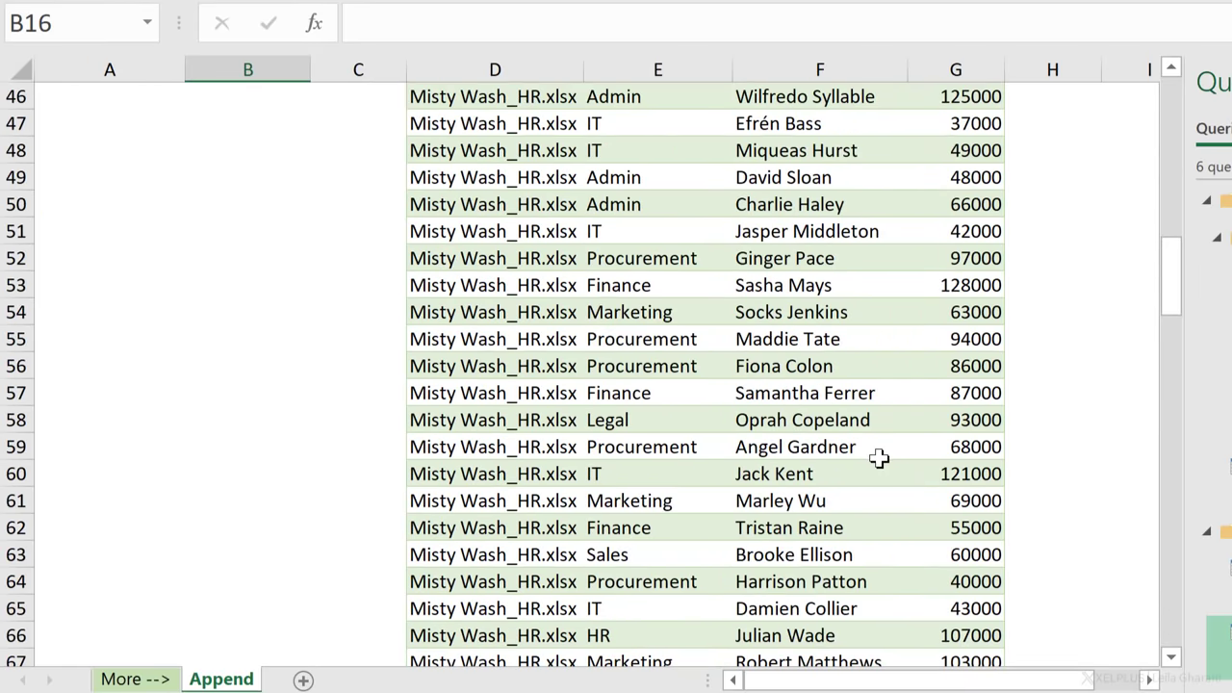
{"action": "scroll", "coordinate": [876, 461], "scroll_direction": "down", "scroll_amount": 9}
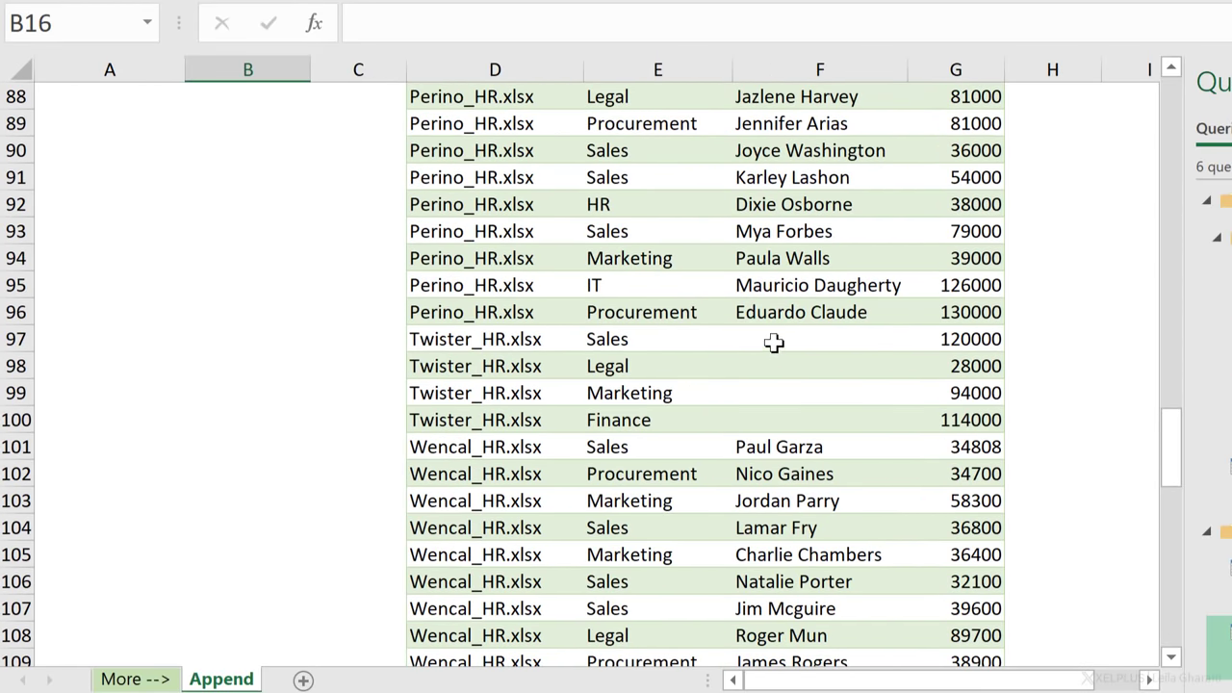
{"action": "right_click", "coordinate": [776, 346]}
{"action": "left_click", "coordinate": [887, 399]}
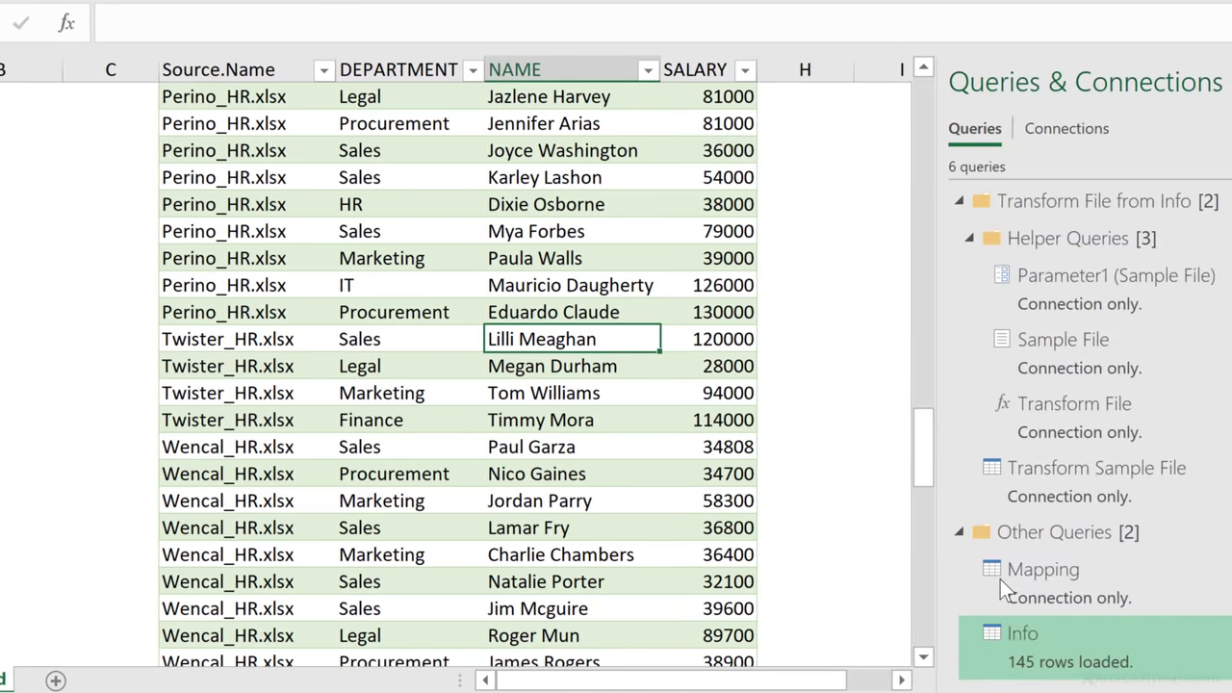
- In the Info query, extract the text before '_HR' from Source.Name and rename it Company
{"action": "double_click", "coordinate": [984, 644]}
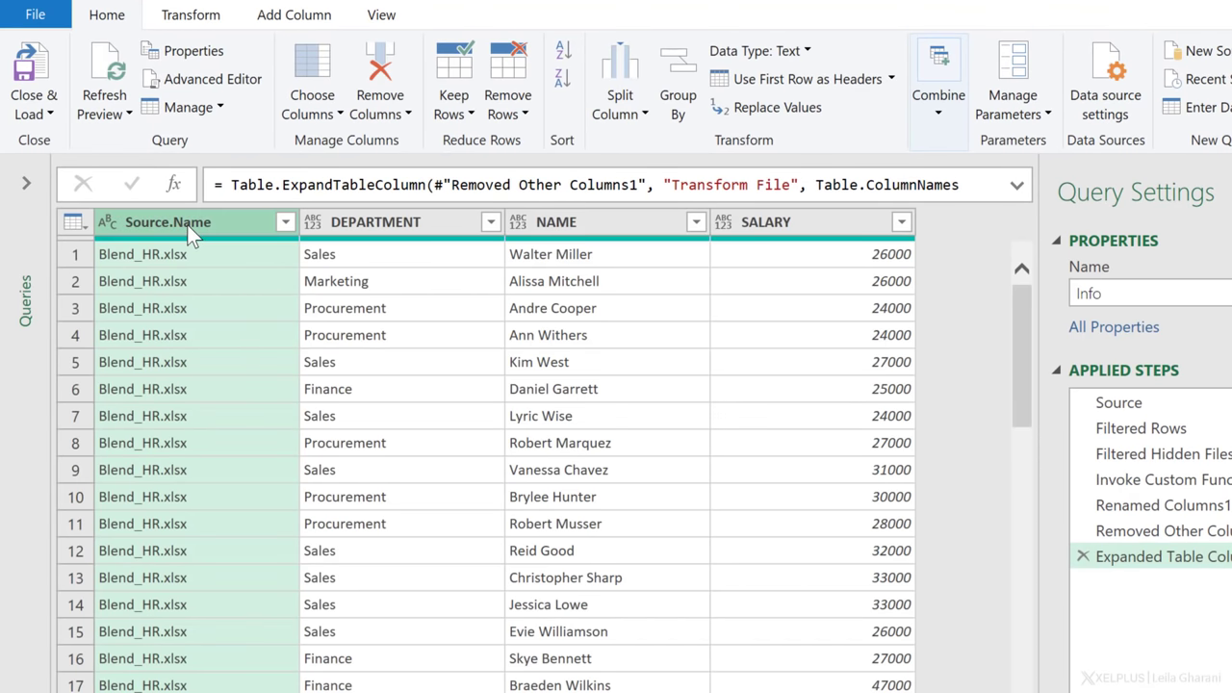
{"action": "left_click", "coordinate": [161, 15]}
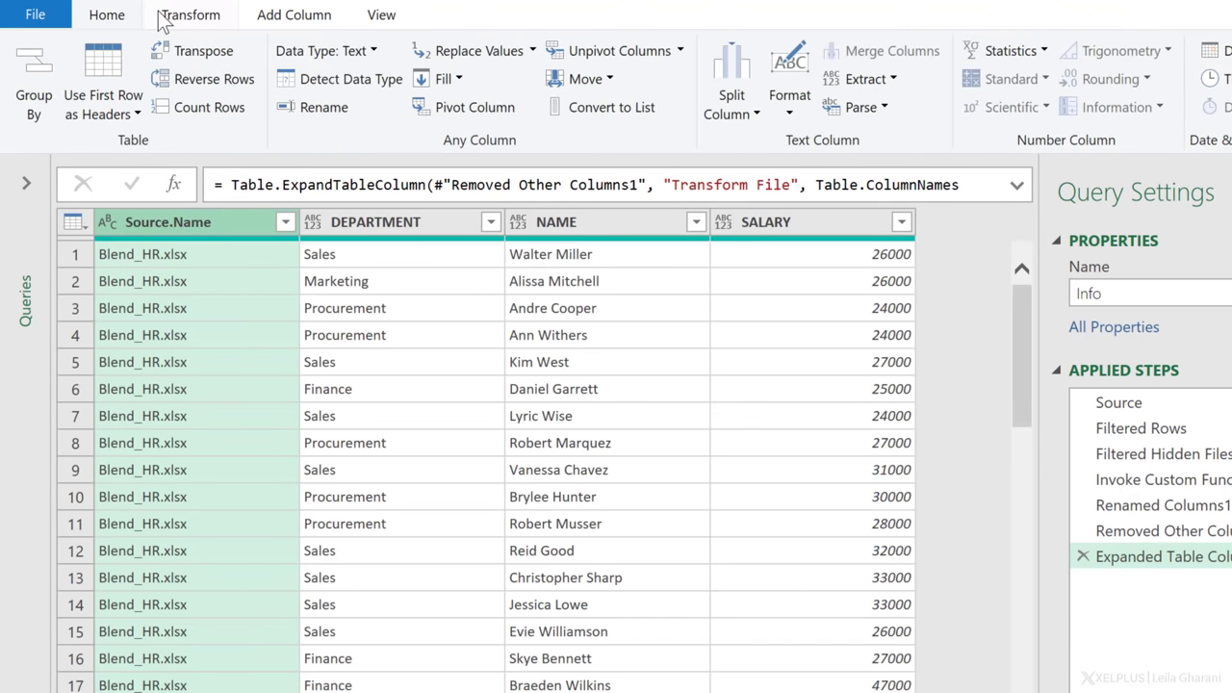
{"action": "left_click", "coordinate": [862, 79]}
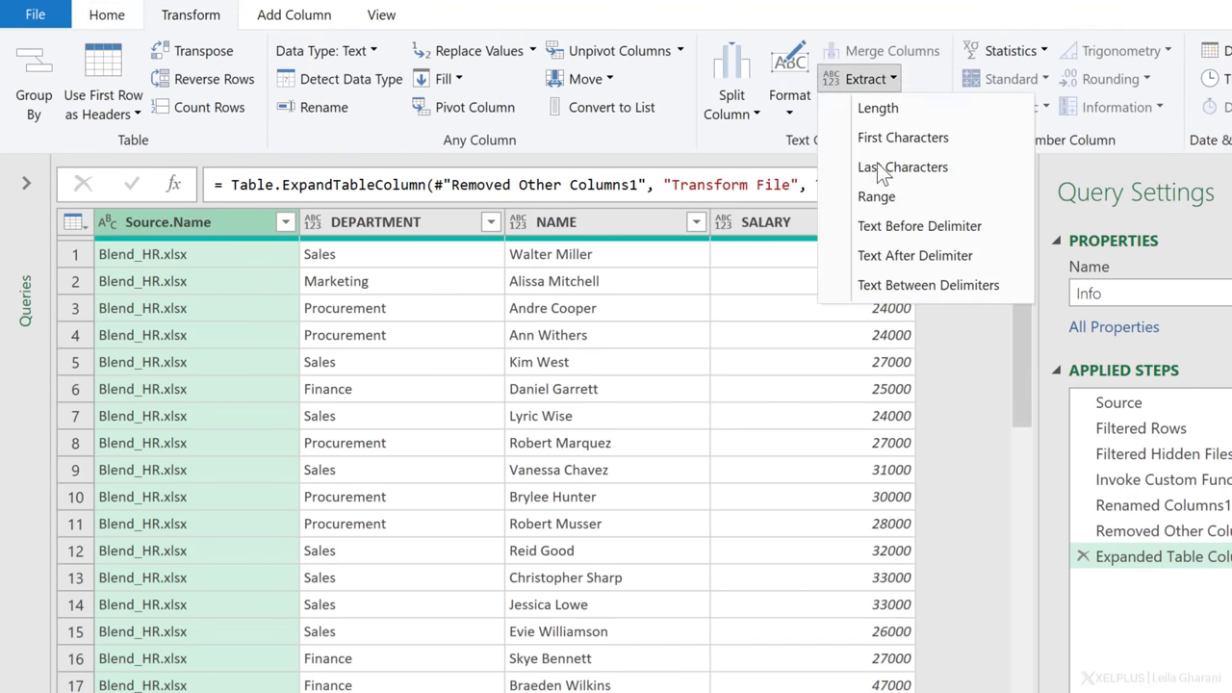
{"action": "left_click", "coordinate": [878, 231]}
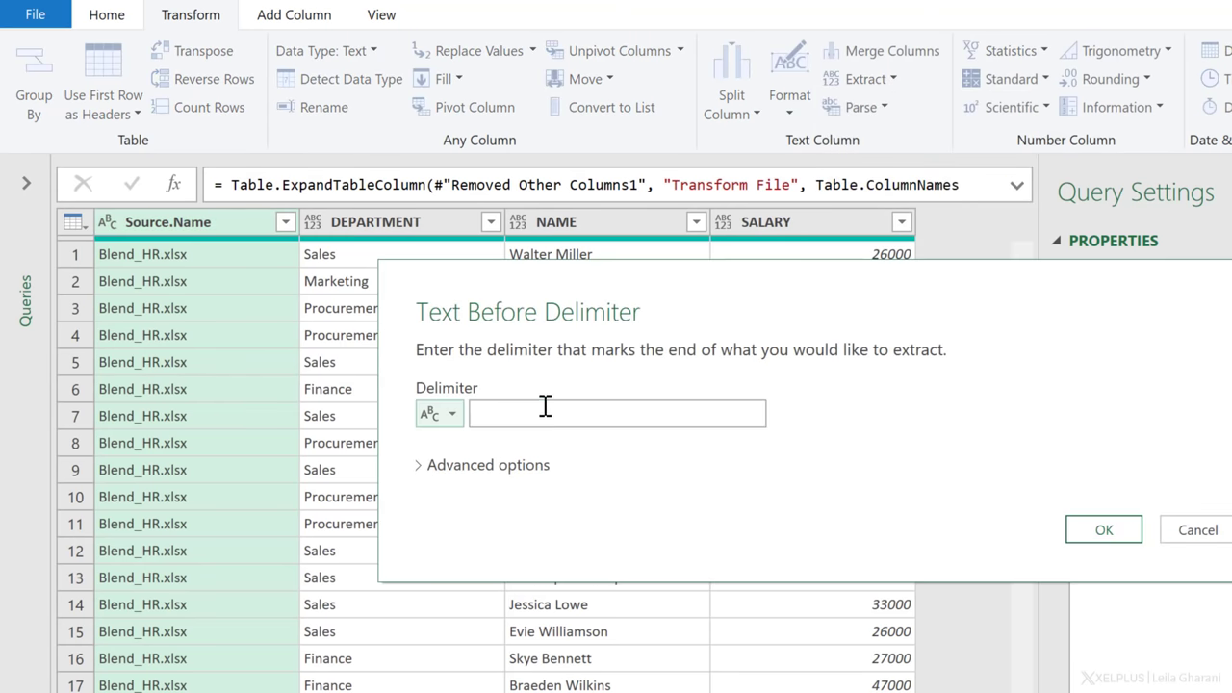
{"action": "type", "text": "_HR"}
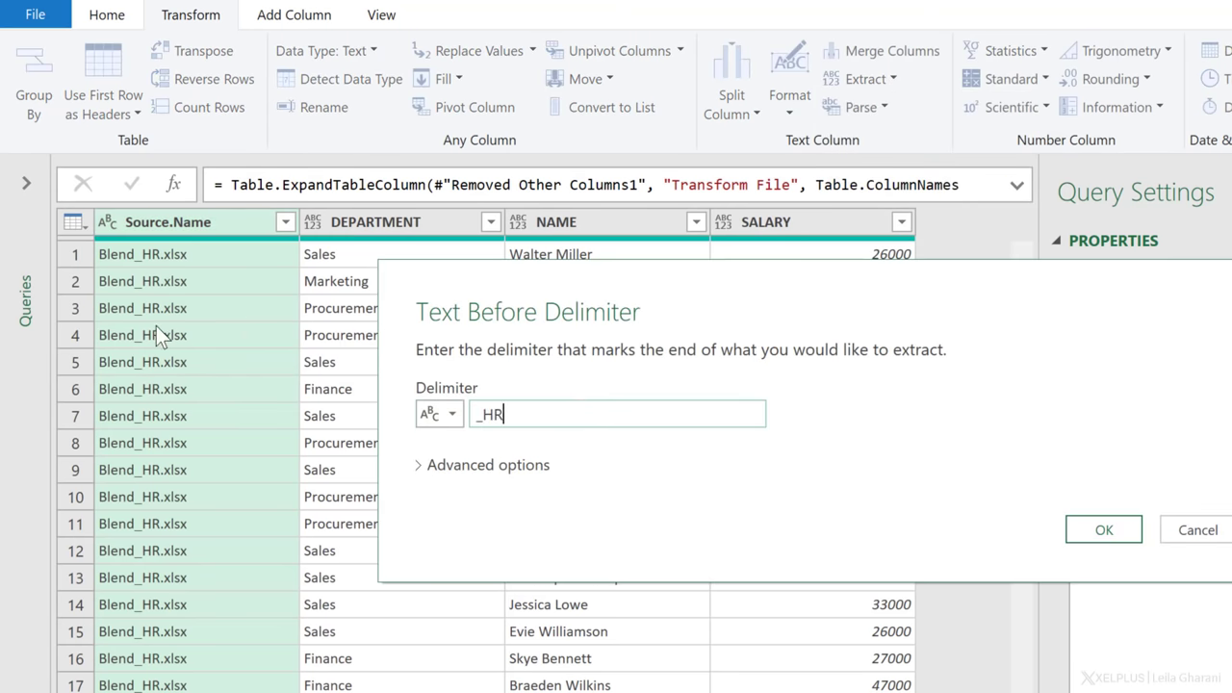
{"action": "left_click", "coordinate": [1105, 536]}
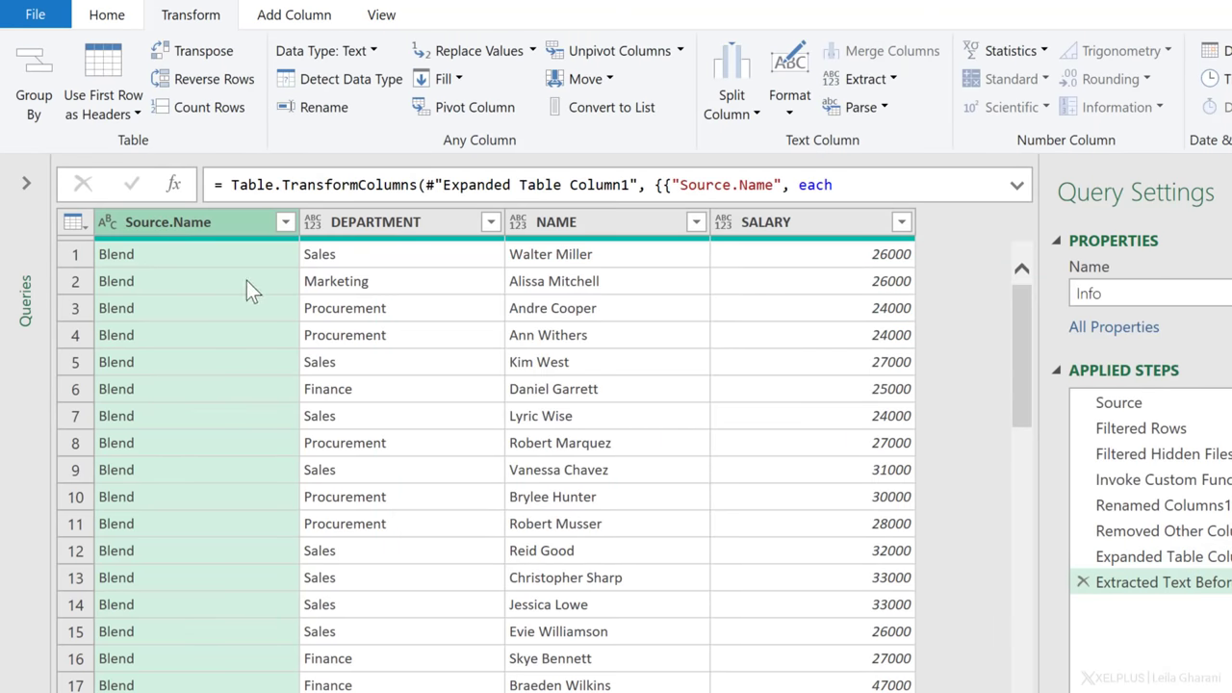
{"action": "double_click", "coordinate": [177, 222]}
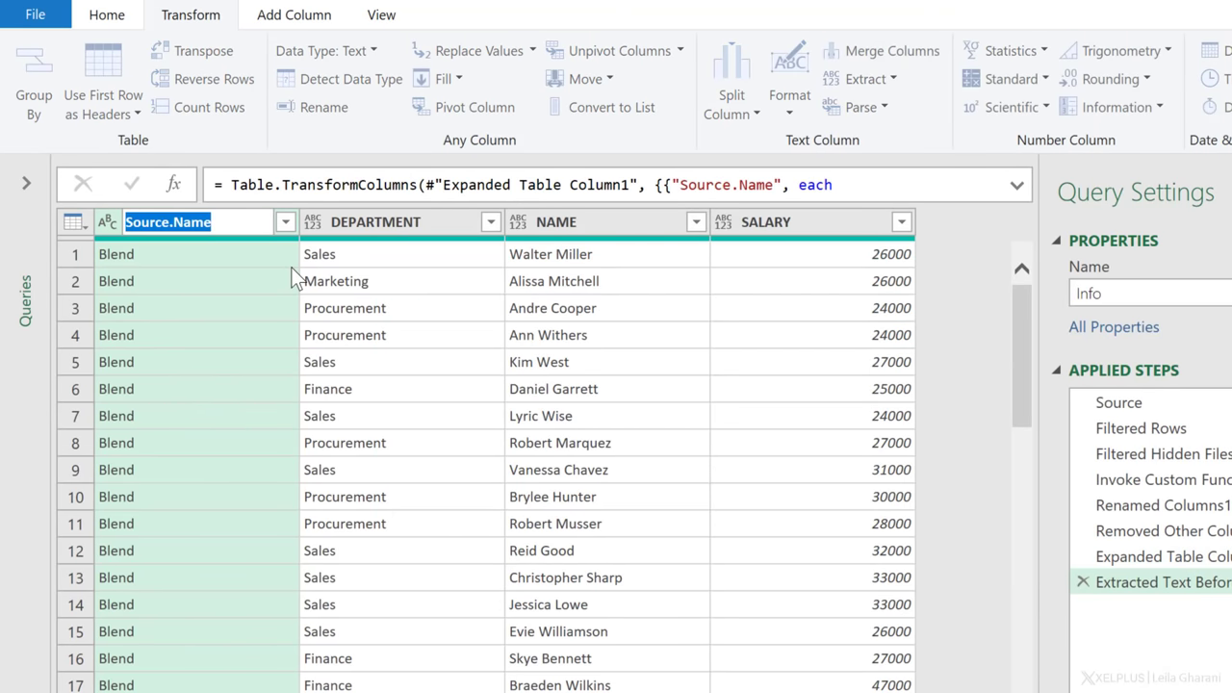
{"action": "type", "text": "Company"}
{"action": "key", "text": "Return"}
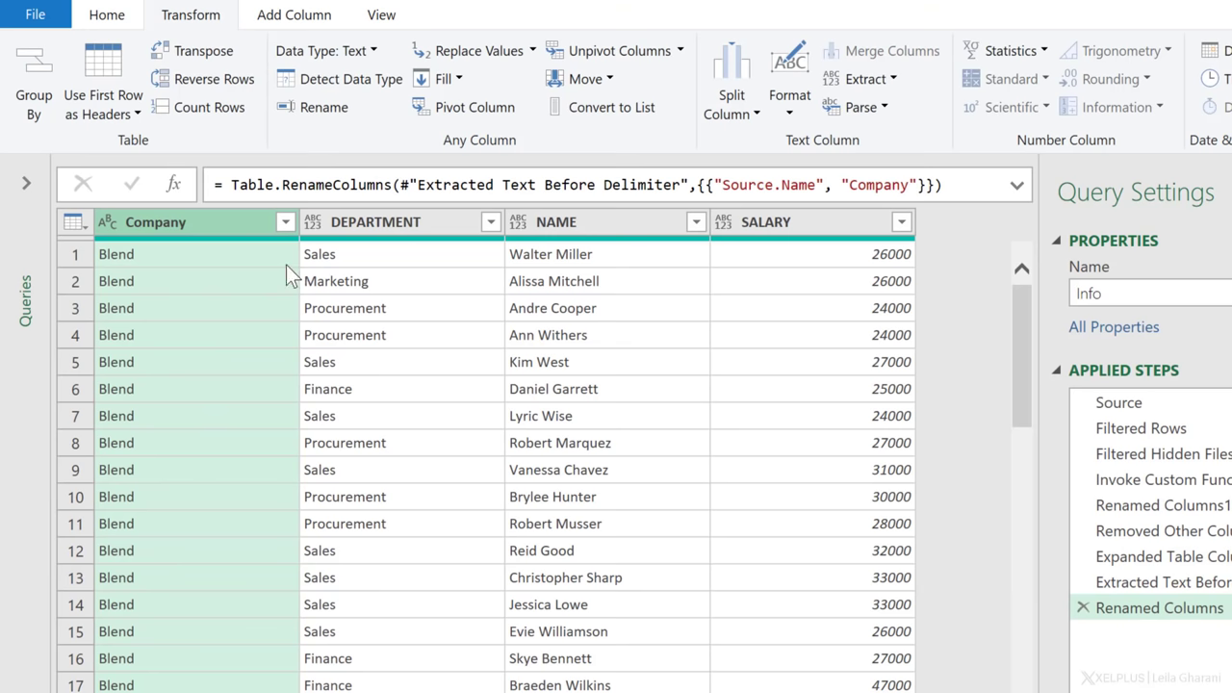
- Detect data types for all columns, then close and load the query
{"action": "left_click", "coordinate": [767, 327]}
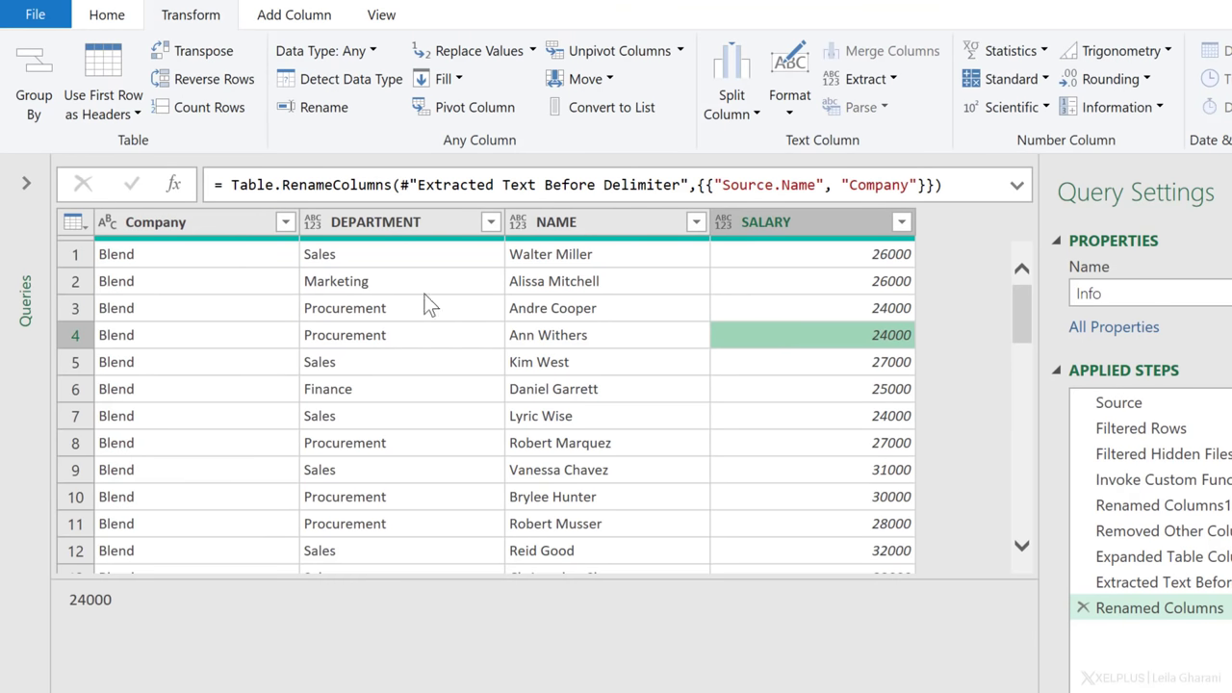
{"action": "key", "text": "ctrl+a"}
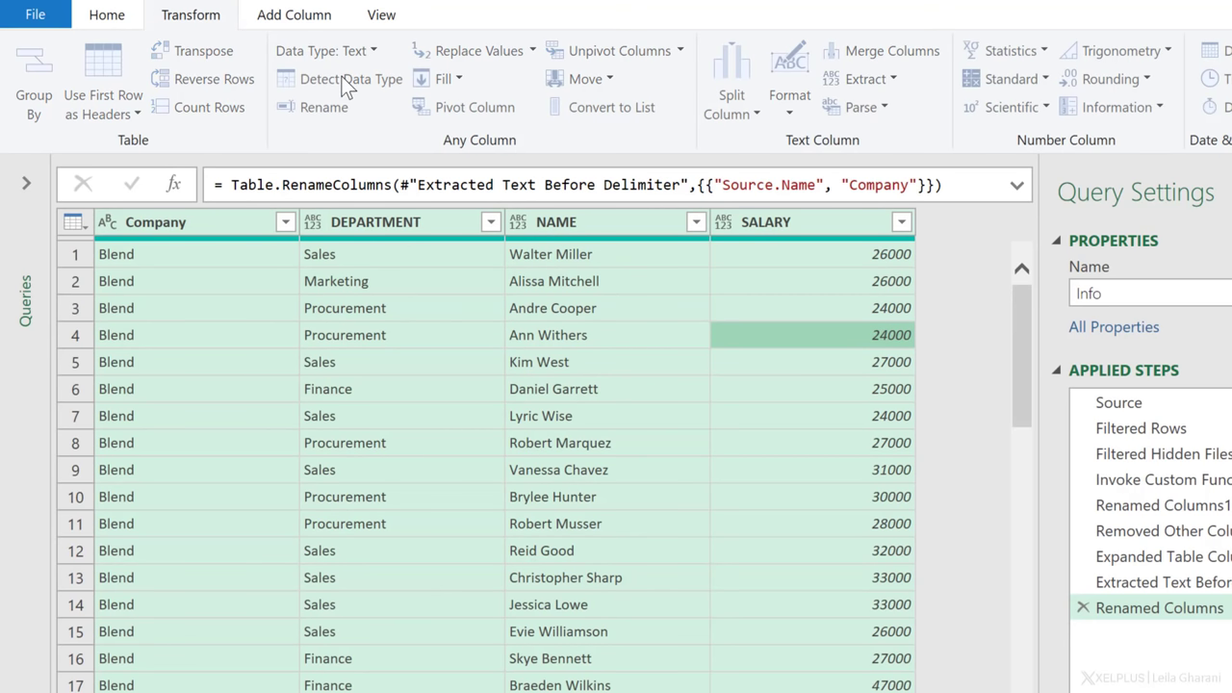
{"action": "left_click", "coordinate": [347, 79]}
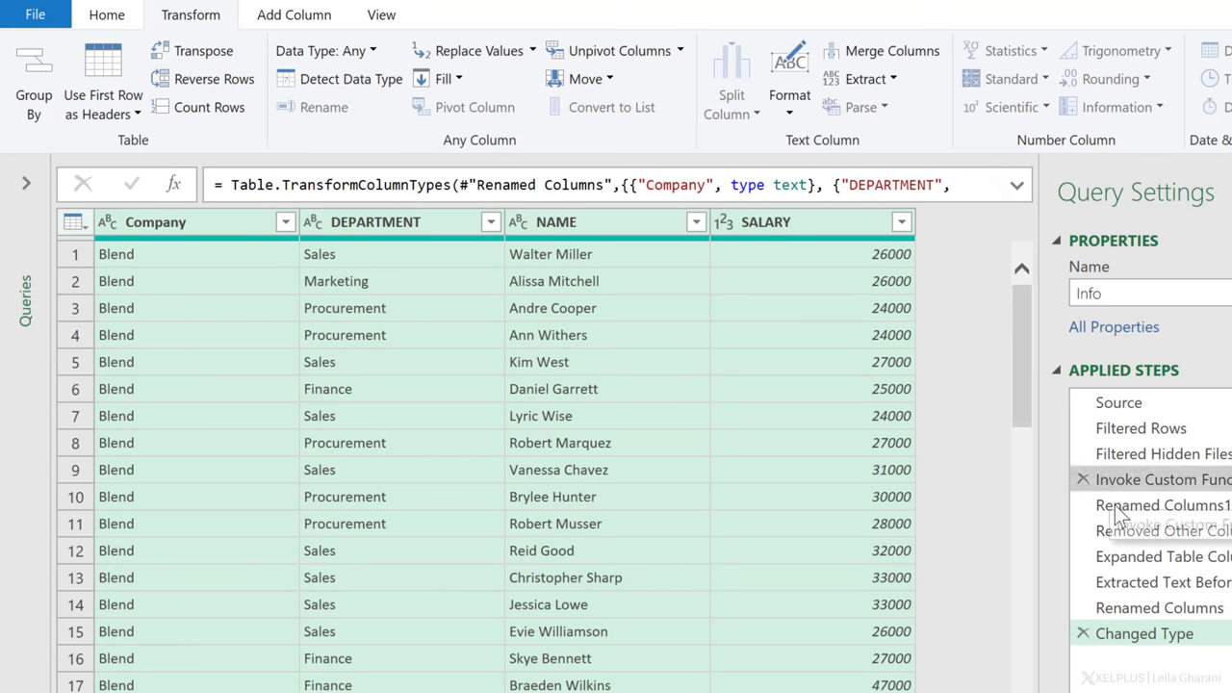
{"action": "left_click", "coordinate": [432, 347]}
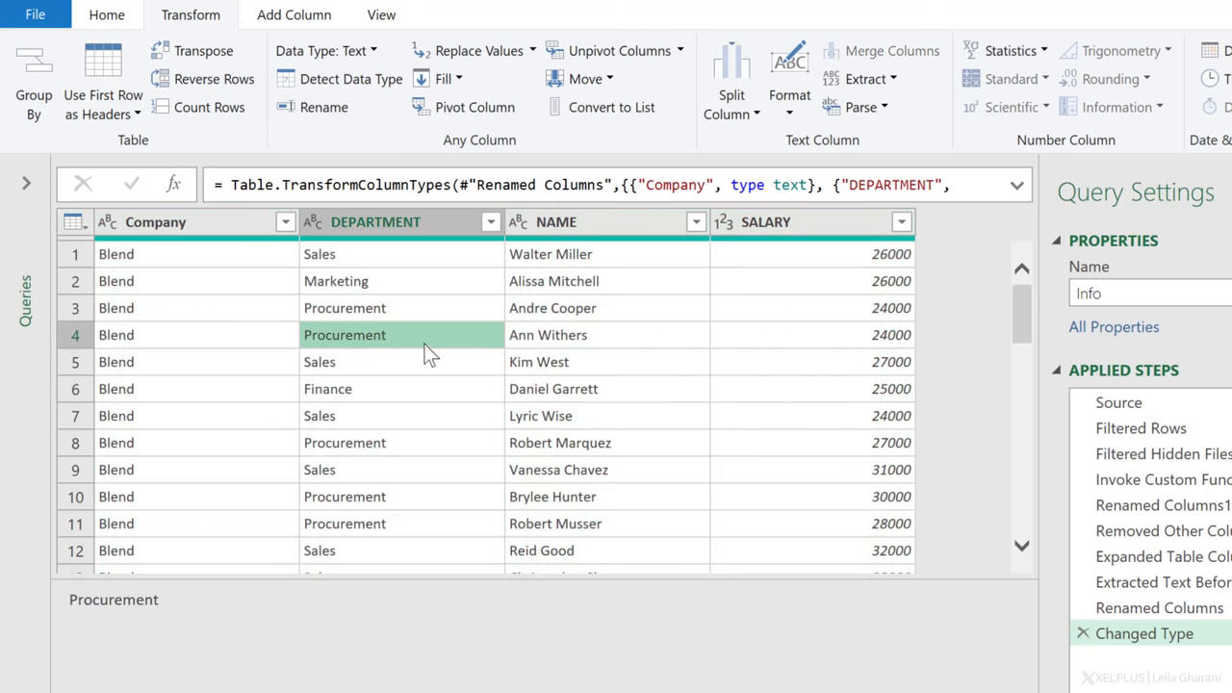
{"action": "left_click", "coordinate": [48, 31]}
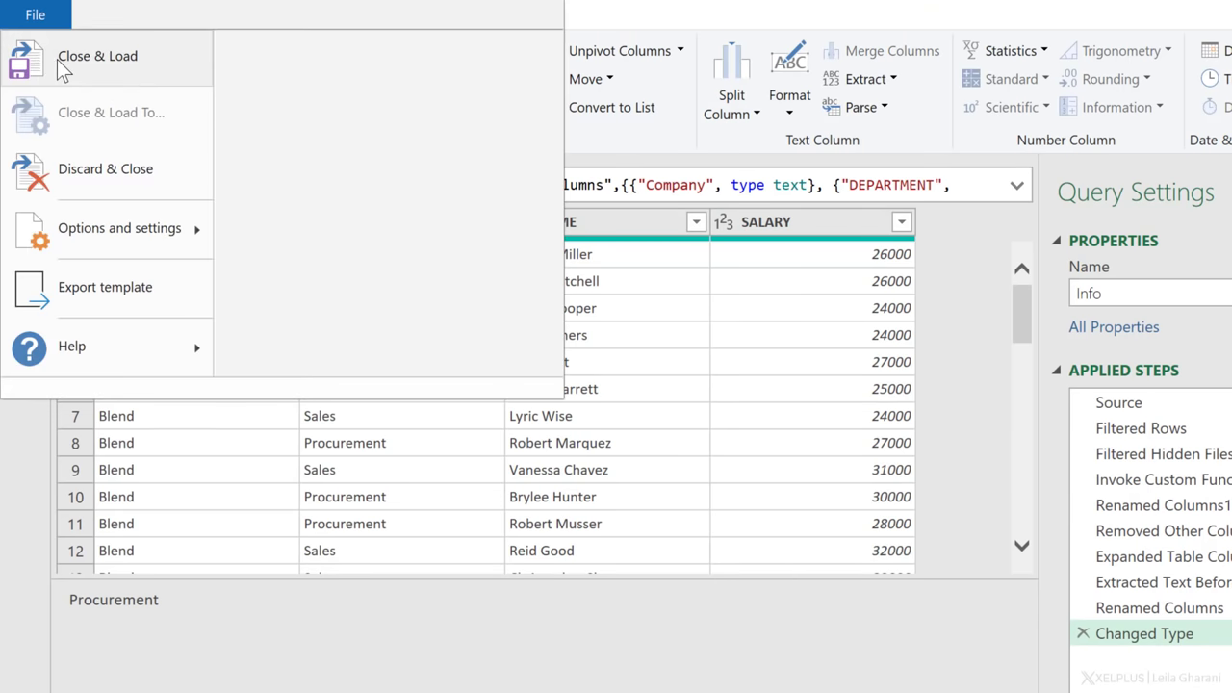
{"action": "left_click", "coordinate": [57, 59]}
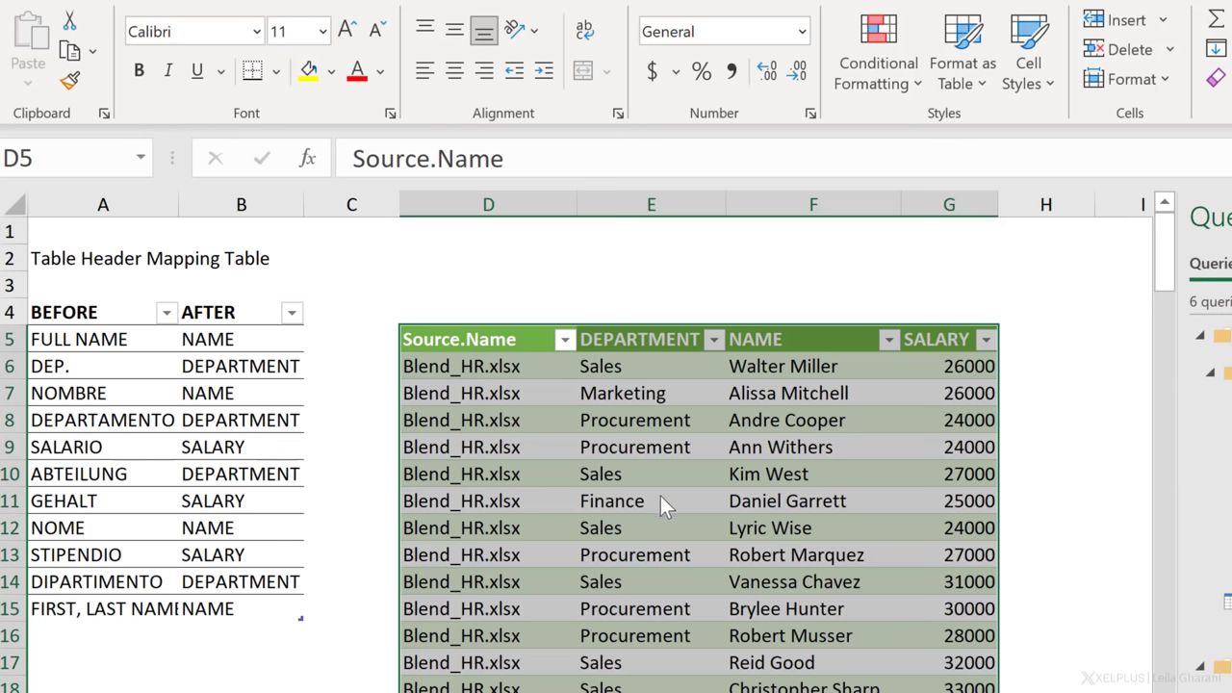
- Check that the reloaded table's Company column lists names like Blend
{"action": "left_click", "coordinate": [624, 452]}
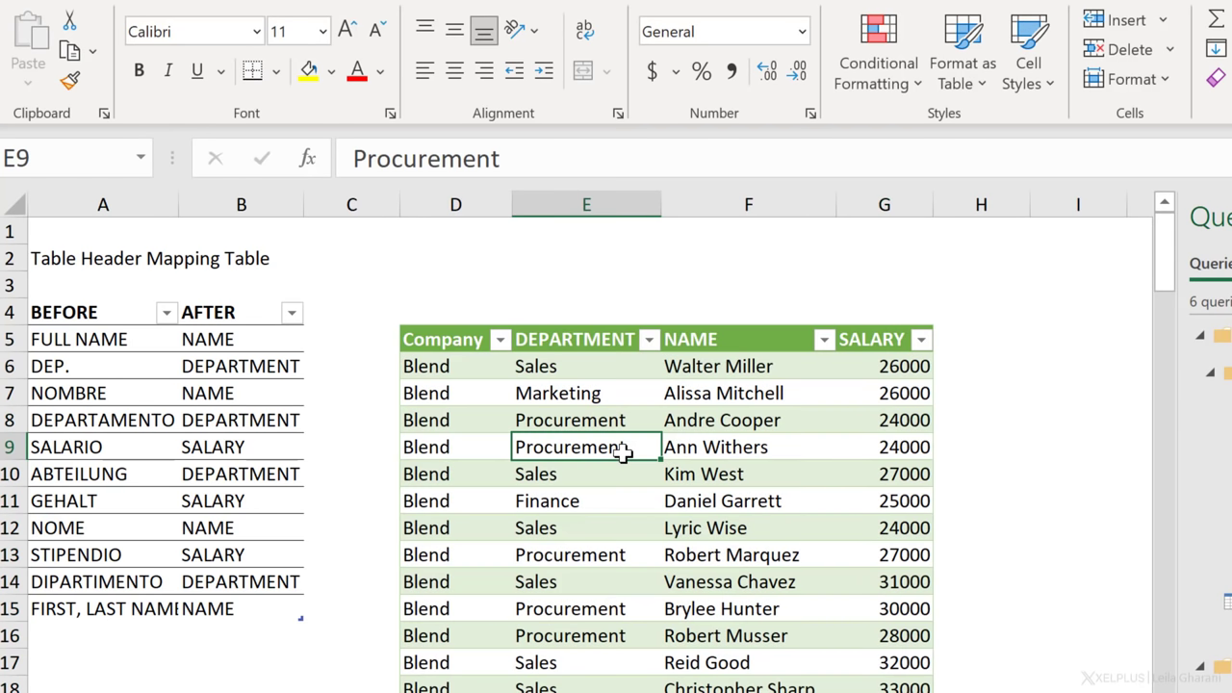